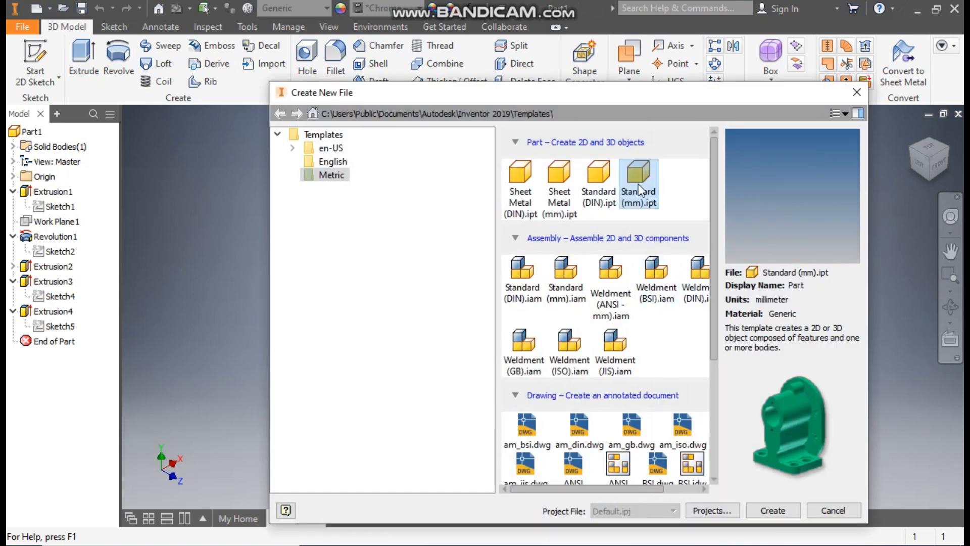
Create a new part from the Standard (mm).ipt template and start a 2D sketch on the XY plane.
{"action": "left_click", "coordinate": [766, 512]}
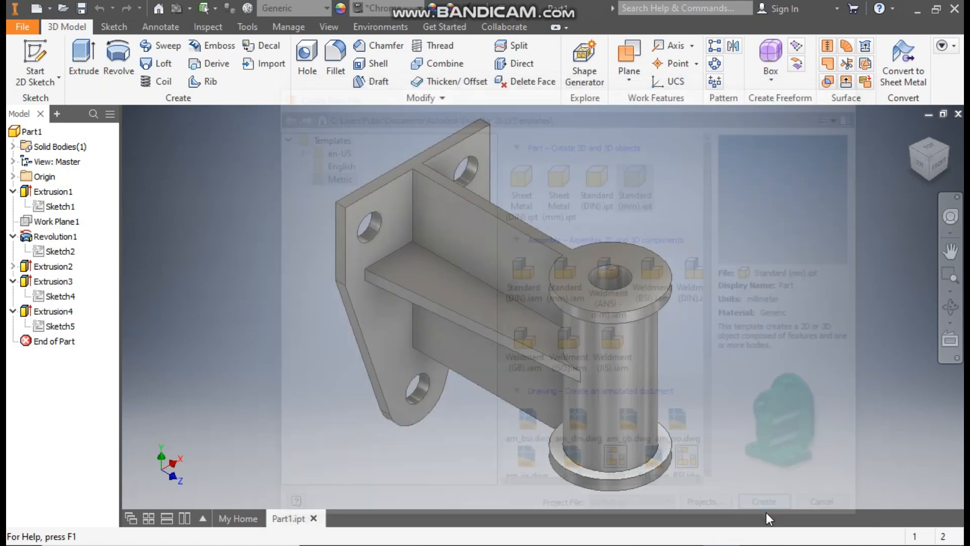
{"action": "left_click", "coordinate": [35, 53]}
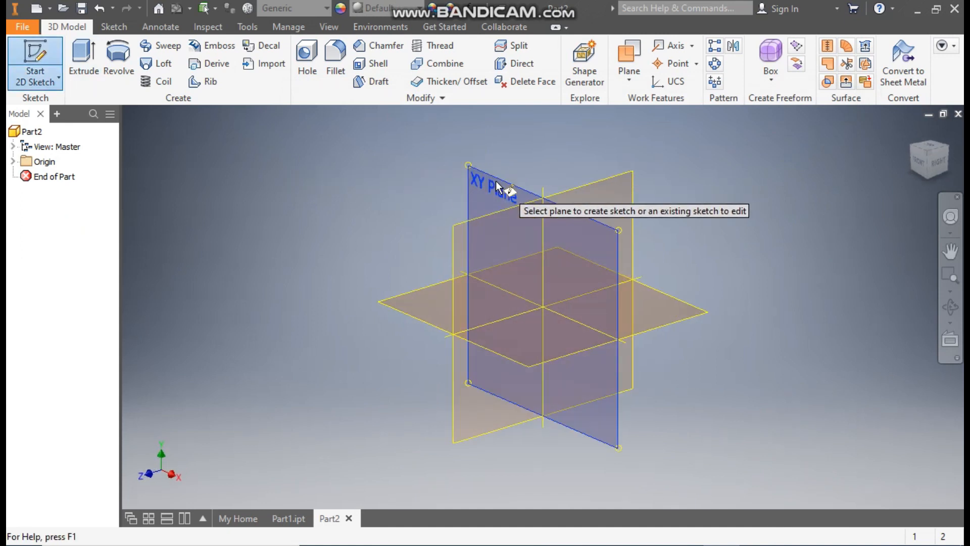
{"action": "left_click", "coordinate": [496, 183]}
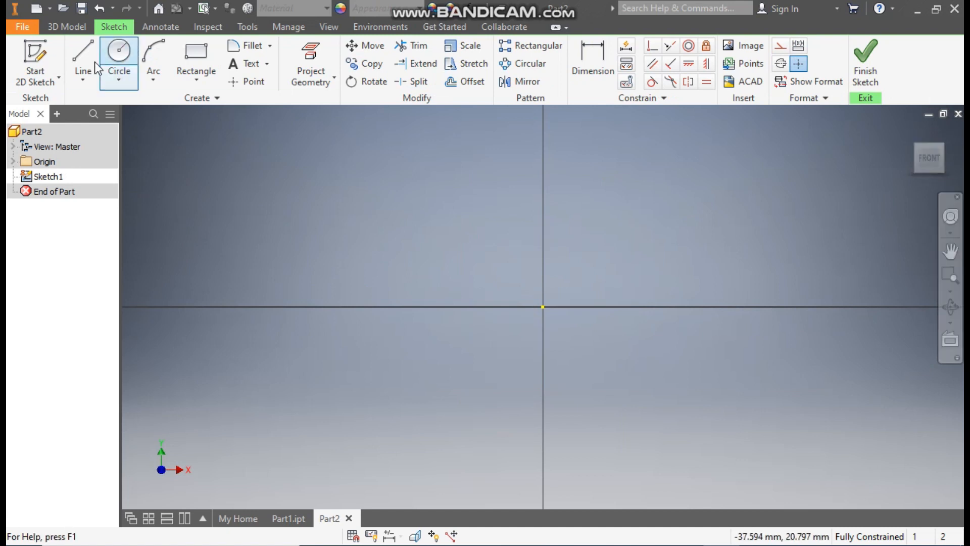
Sketch a horizontal top line, a vertical line down from its right end, and a line slanting inward below it.
{"action": "left_click", "coordinate": [84, 55]}
{"action": "middle_click_drag", "start_coordinate": [426, 160], "coordinate": [433, 256]}
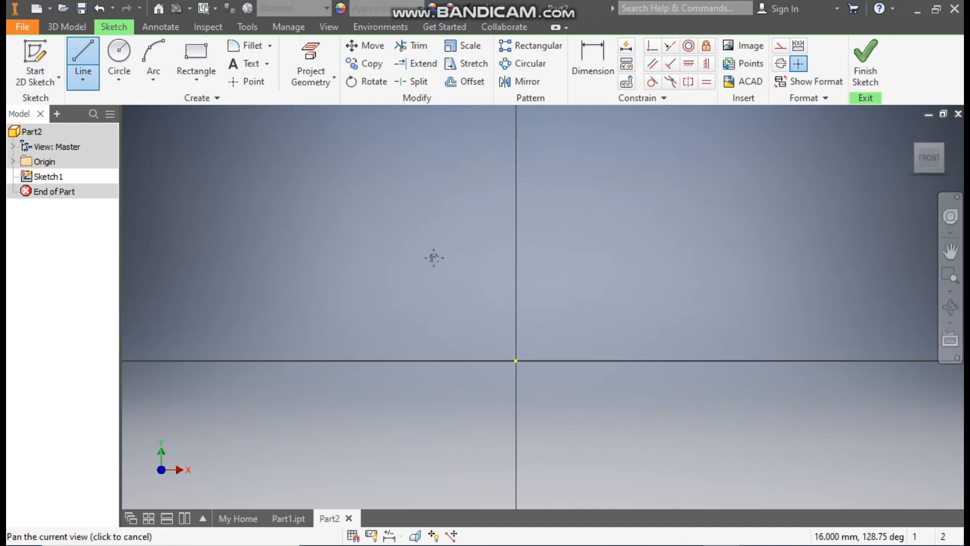
{"action": "left_click", "coordinate": [416, 162]}
{"action": "left_click", "coordinate": [651, 161]}
{"action": "left_click", "coordinate": [651, 263]}
{"action": "left_click", "coordinate": [578, 482]}
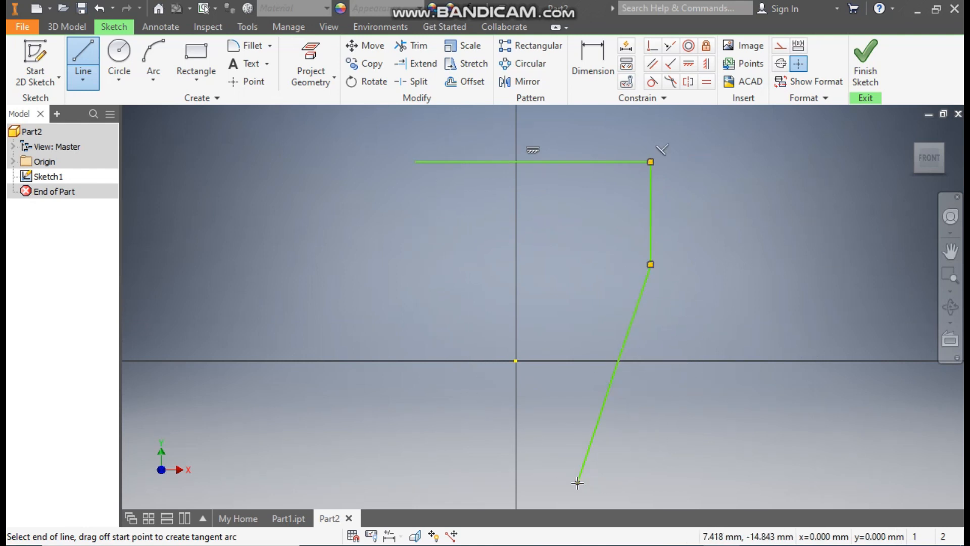
{"action": "left_click", "coordinate": [577, 483]}
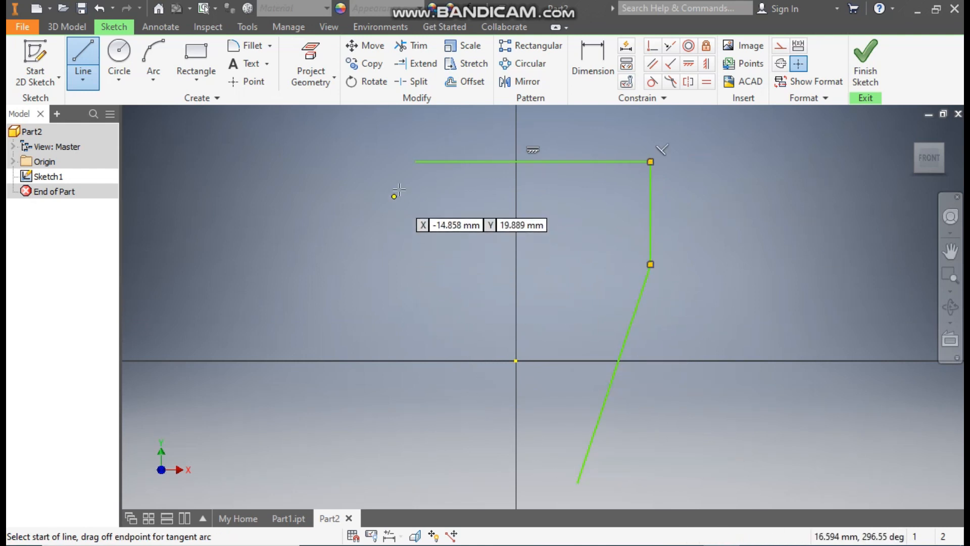
Sketch the matching left side: a vertical line down from the top line's left end and an inward-slanting line below it.
{"action": "left_click", "coordinate": [416, 162]}
{"action": "left_click", "coordinate": [416, 264]}
{"action": "left_click", "coordinate": [482, 483]}
{"action": "left_click", "coordinate": [482, 483]}
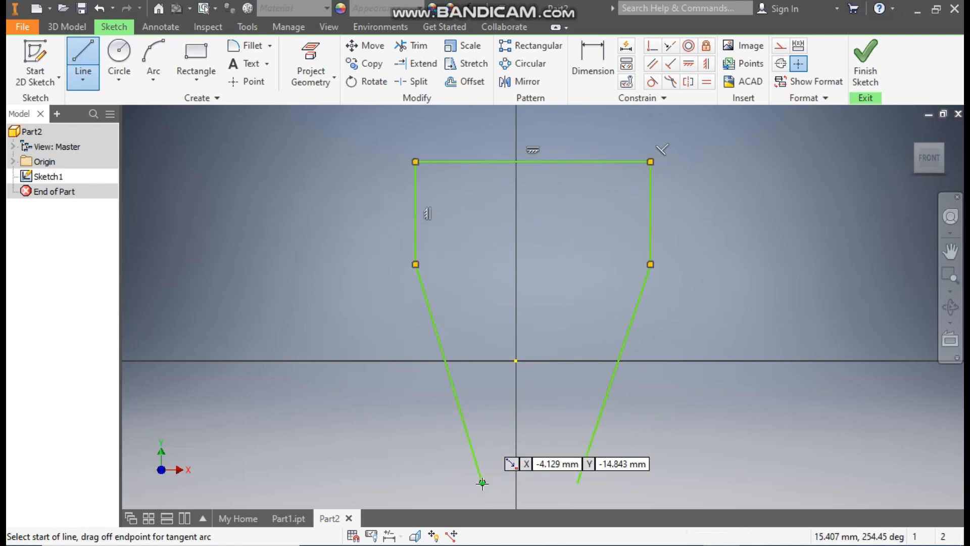
Close the profile's lower end with a three-point arc of about 6 mm radius between the two slanted lines.
{"action": "left_click", "coordinate": [156, 81]}
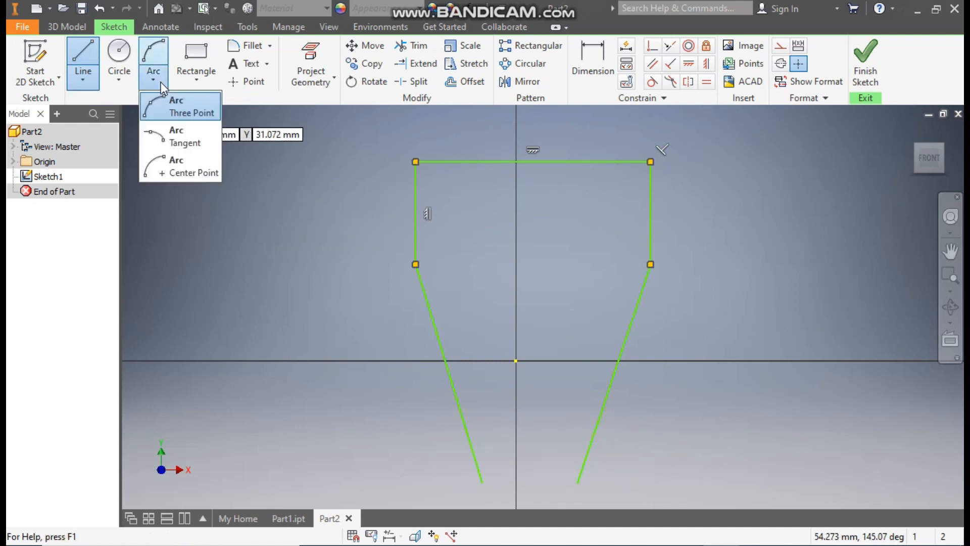
{"action": "left_click", "coordinate": [169, 110]}
{"action": "scroll", "coordinate": [571, 199], "scroll_direction": "up", "scroll_amount": 1}
{"action": "middle_click_drag", "start_coordinate": [570, 201], "coordinate": [572, 137]}
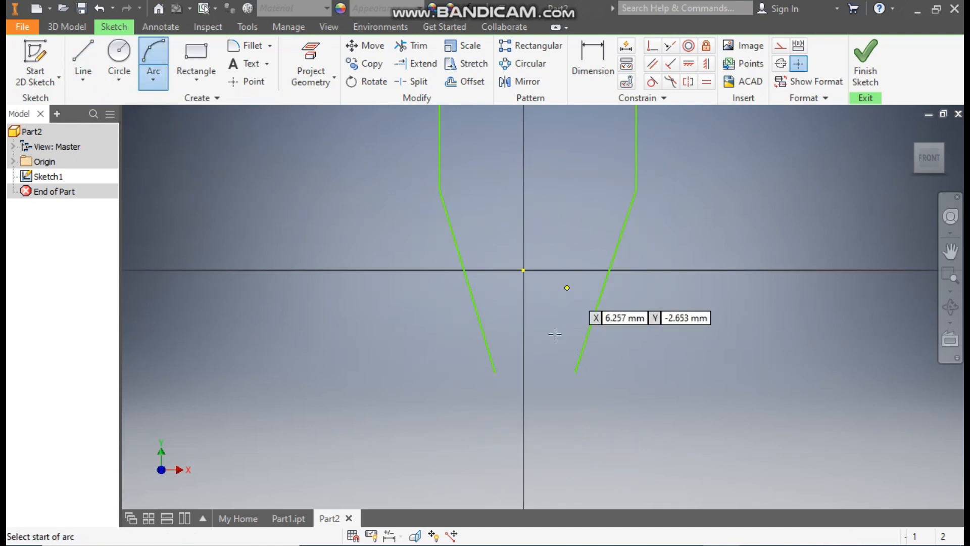
{"action": "left_click", "coordinate": [495, 372]}
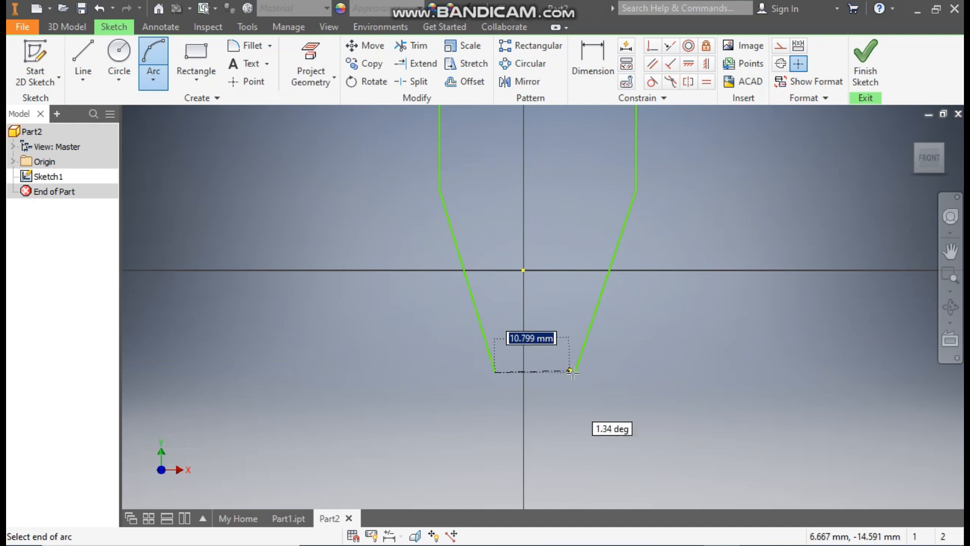
{"action": "left_click", "coordinate": [576, 372]}
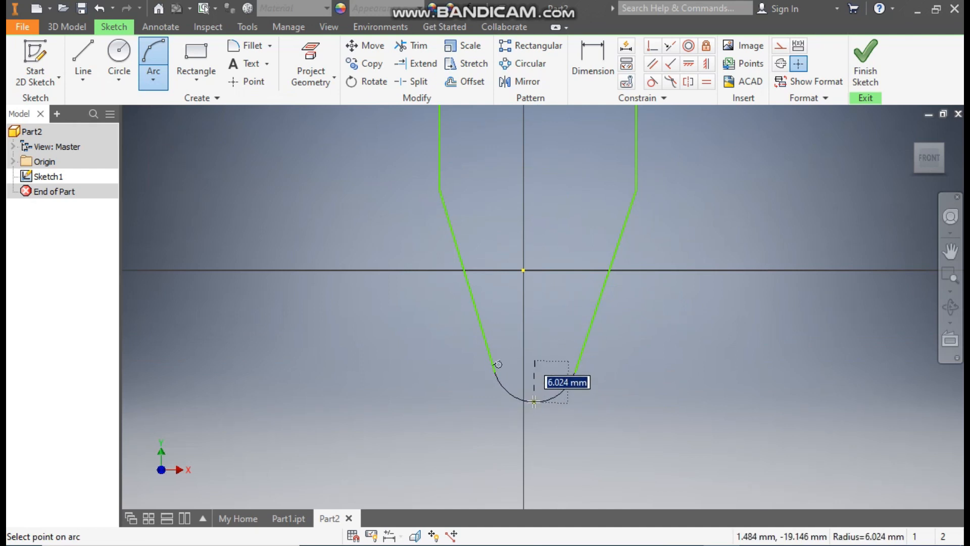
{"action": "left_click", "coordinate": [534, 402]}
Dimension the profile's top edge to 75 mm.
{"action": "middle_click_drag", "start_coordinate": [684, 306], "coordinate": [689, 360]}
{"action": "scroll", "coordinate": [689, 360], "scroll_direction": "up", "scroll_amount": 1}
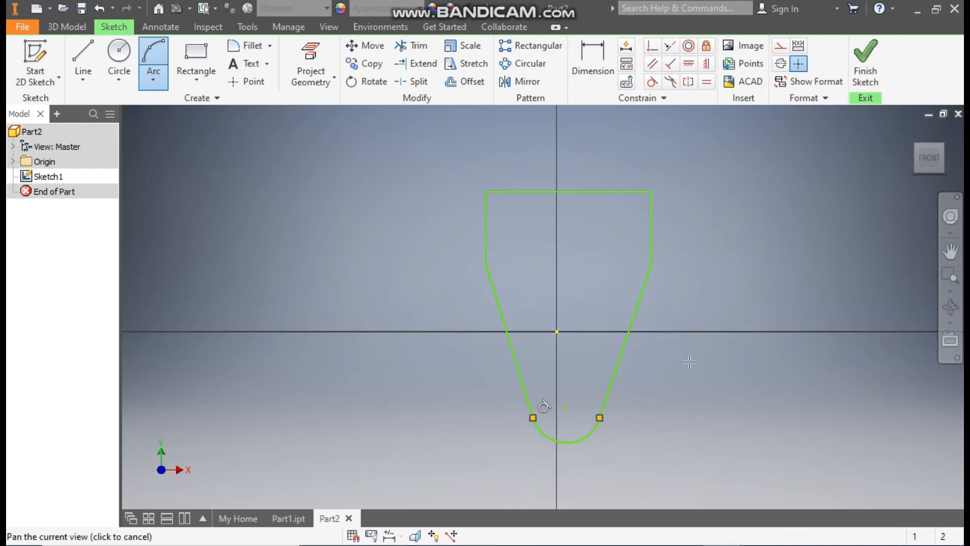
{"action": "left_click", "coordinate": [601, 76]}
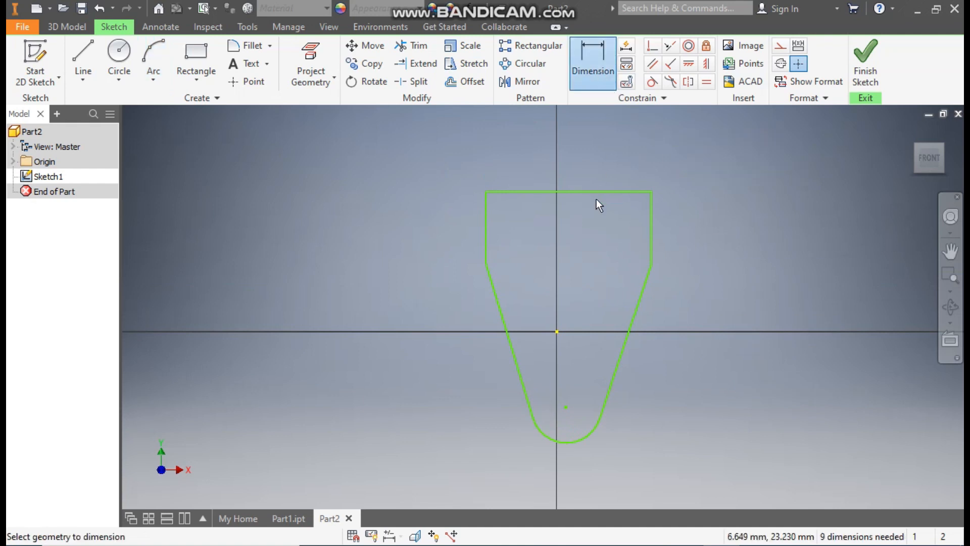
{"action": "left_click", "coordinate": [596, 191]}
{"action": "left_click", "coordinate": [588, 148]}
{"action": "type", "text": "75"}
{"action": "key", "text": "Return"}
Dimension the left vertical edge of the profile to 35 mm.
{"action": "scroll", "coordinate": [609, 260], "scroll_direction": "up", "scroll_amount": 3}
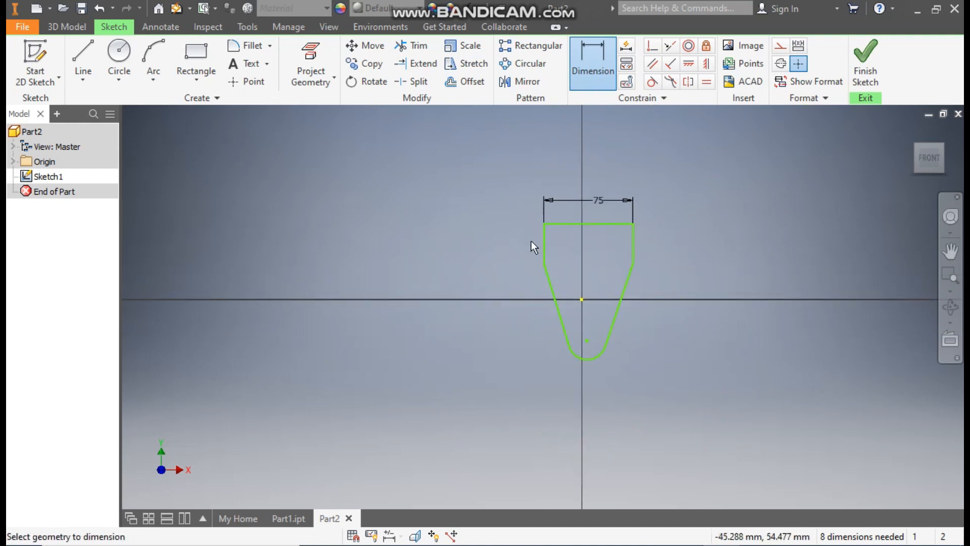
{"action": "left_click", "coordinate": [543, 244]}
{"action": "left_click", "coordinate": [520, 242]}
{"action": "type", "text": "35"}
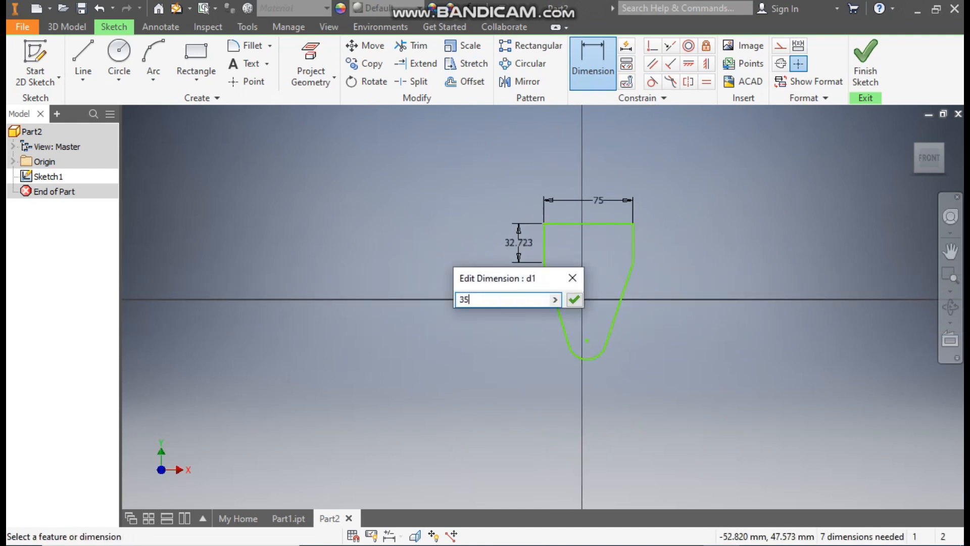
{"action": "key", "text": "Return"}
Dimension the vertical distance from the left vertical edge's lower corner to the arc centre as 65 mm.
{"action": "left_click", "coordinate": [544, 266]}
{"action": "left_click", "coordinate": [587, 342]}
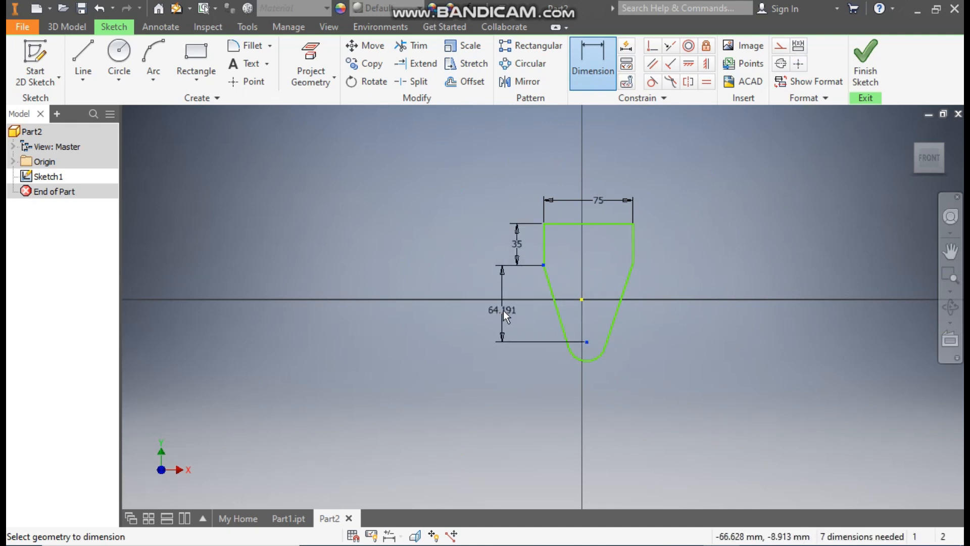
{"action": "left_click", "coordinate": [503, 311]}
{"action": "type", "text": "65"}
{"action": "key", "text": "Return"}
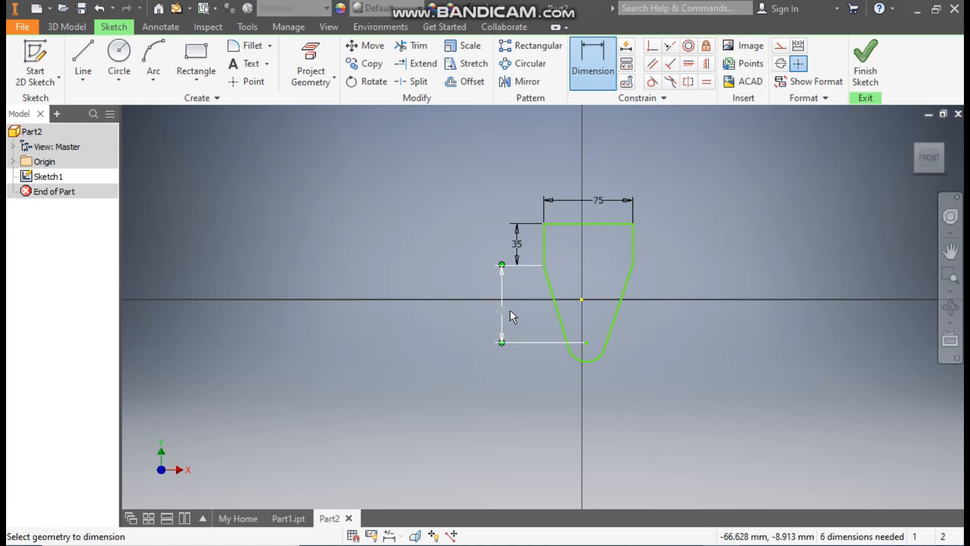
Dimension the bottom arc's radius to 15 mm.
{"action": "left_click", "coordinate": [596, 362]}
{"action": "left_click", "coordinate": [604, 392]}
{"action": "type", "text": "15"}
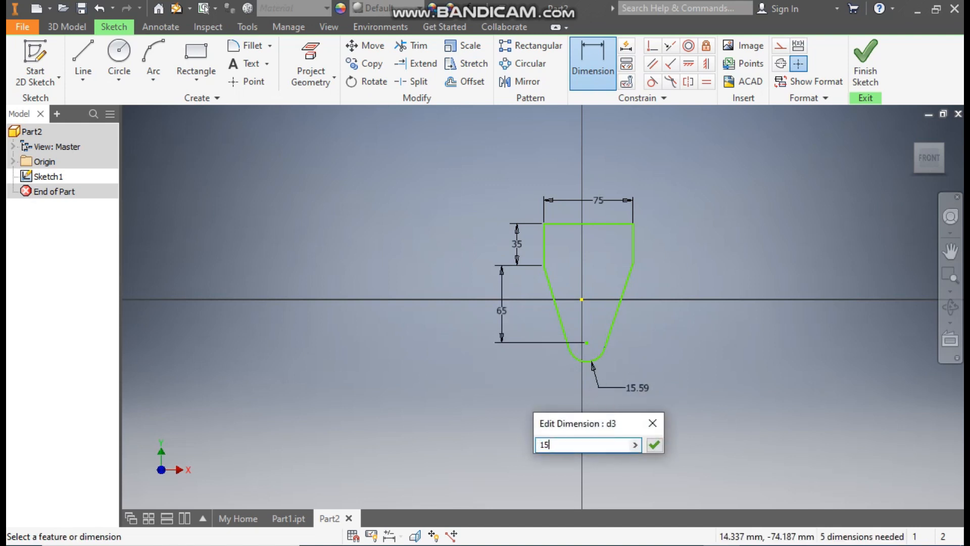
{"action": "key", "text": "Return"}
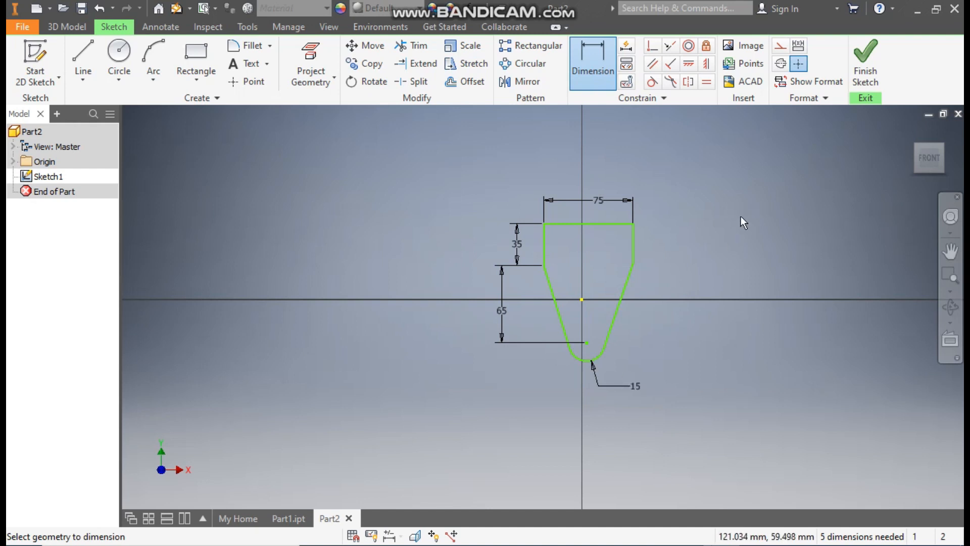
Align the top edge's midpoint and the arc centre with the sketch origin using Vertical constraints.
{"action": "left_click", "coordinate": [706, 64]}
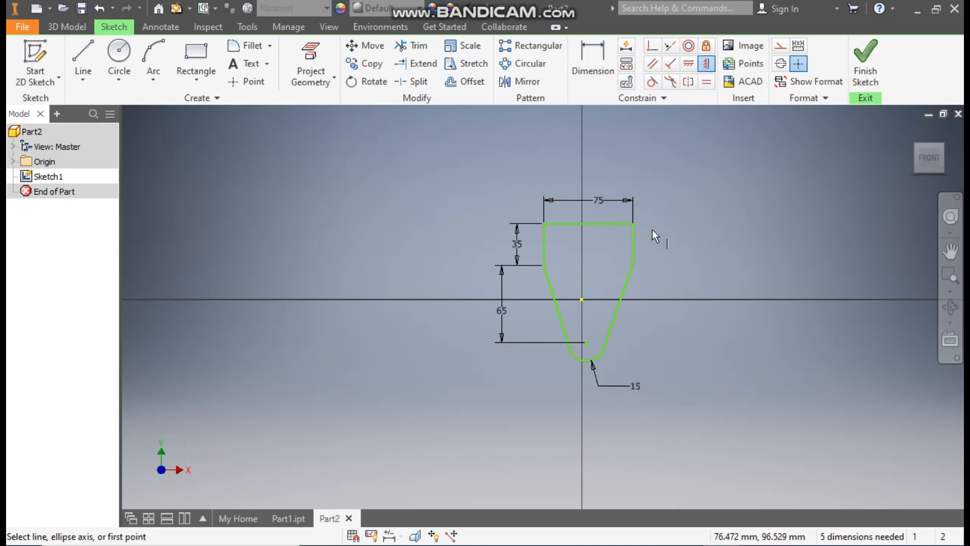
{"action": "left_click", "coordinate": [589, 223]}
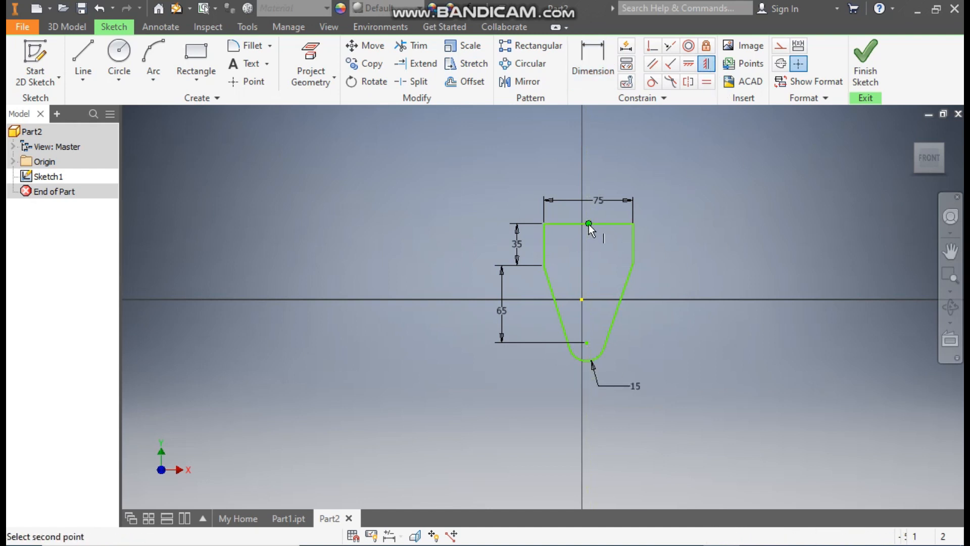
{"action": "left_click", "coordinate": [582, 301]}
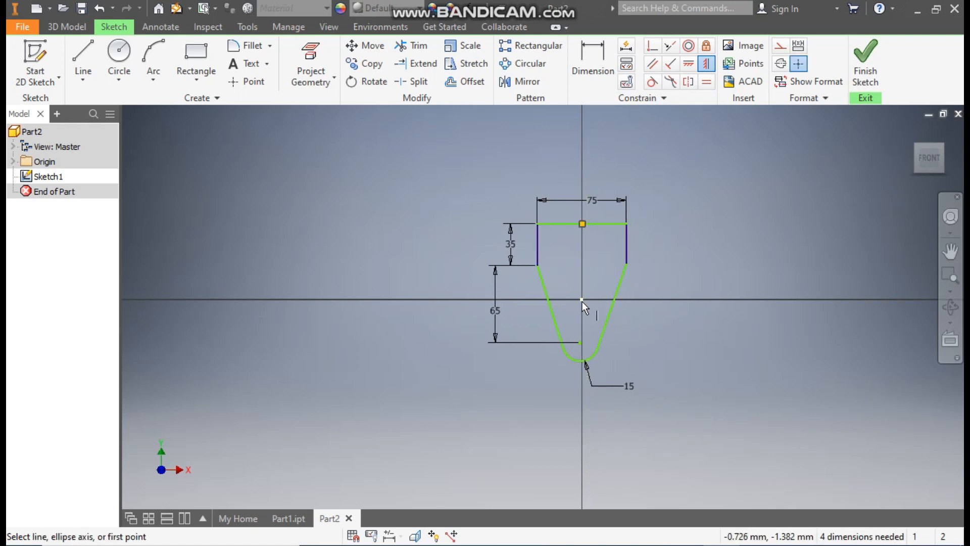
{"action": "left_click", "coordinate": [582, 300]}
{"action": "left_click", "coordinate": [580, 344]}
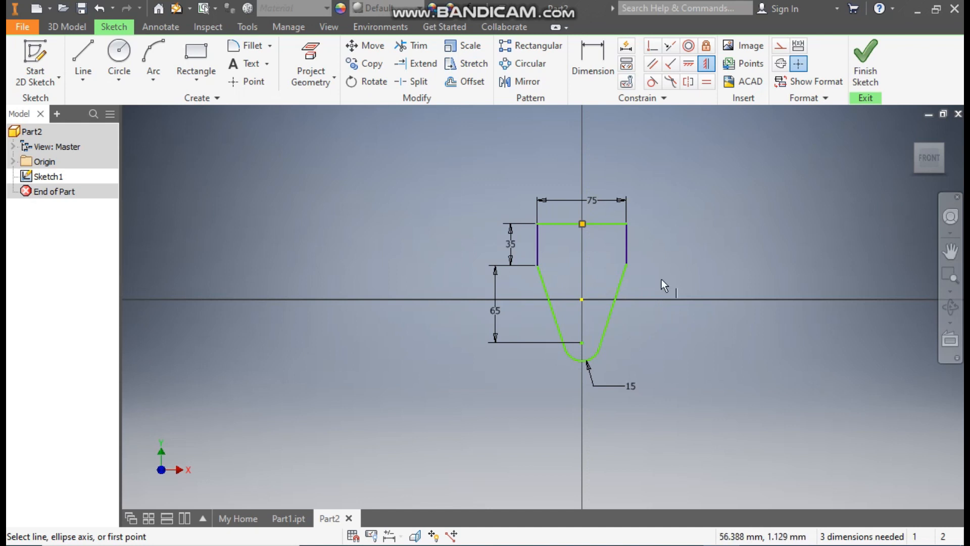
Apply Horizontal constraints aligning the left side corner with the right side corner and with the sketch origin.
{"action": "left_click", "coordinate": [688, 63]}
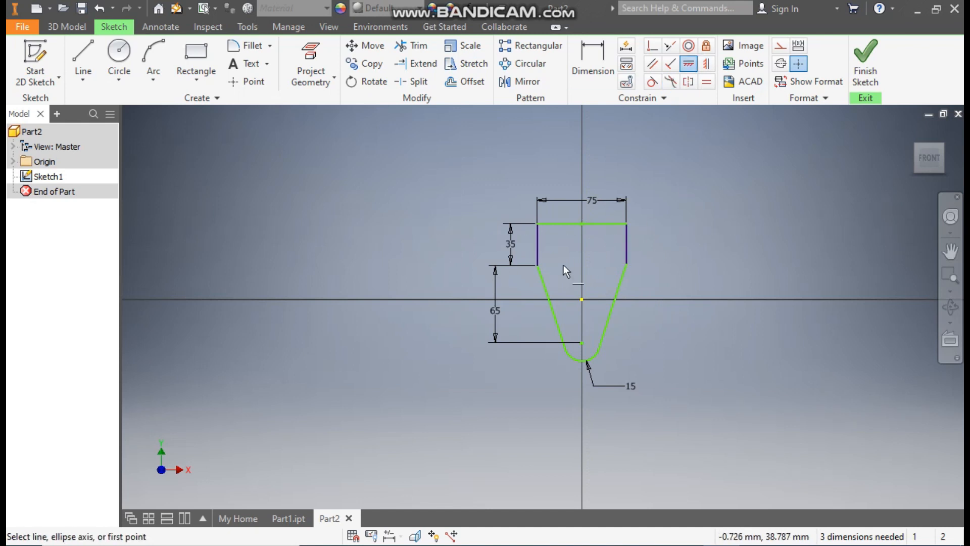
{"action": "left_click", "coordinate": [539, 266]}
{"action": "left_click", "coordinate": [627, 264]}
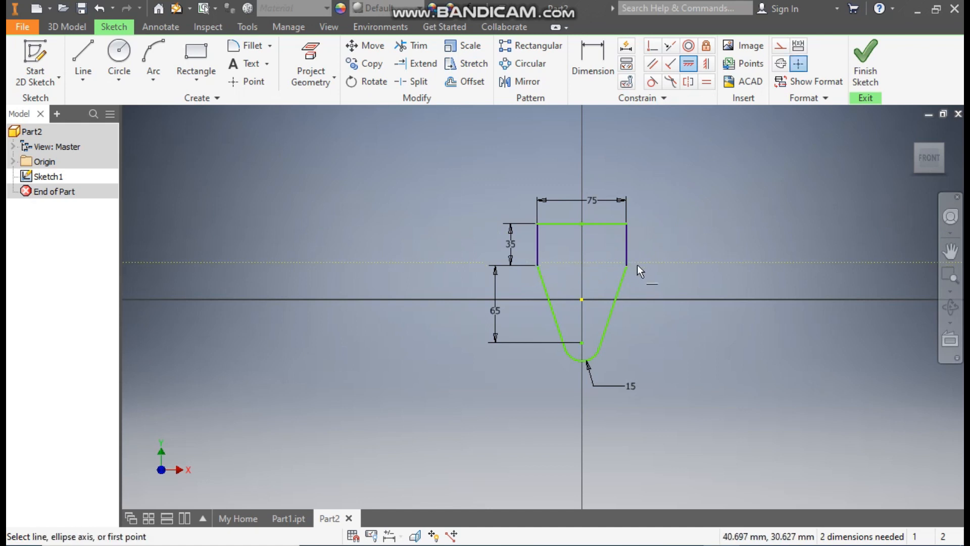
{"action": "left_click", "coordinate": [537, 267]}
{"action": "left_click", "coordinate": [582, 299]}
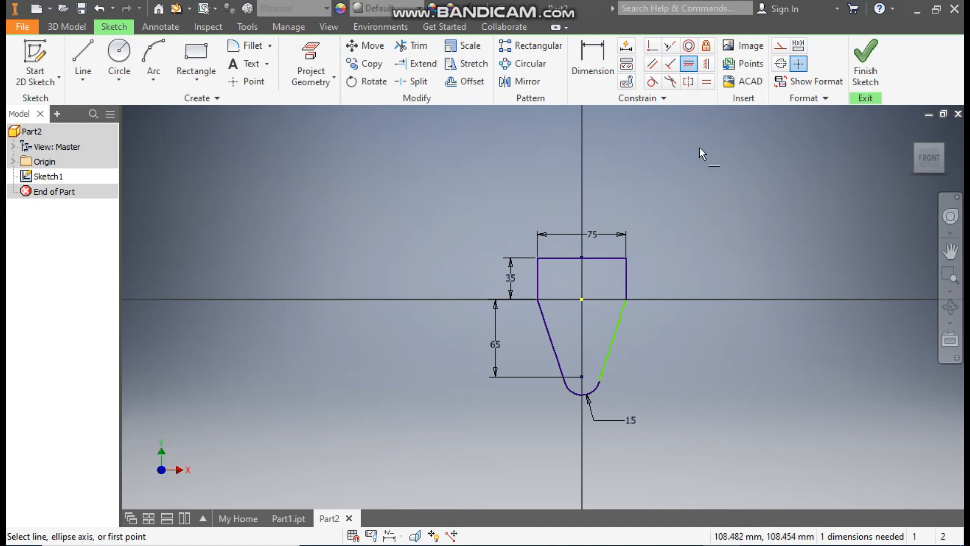
Make the right slanted line tangent to the bottom arc and finish the sketch.
{"action": "left_click", "coordinate": [652, 82]}
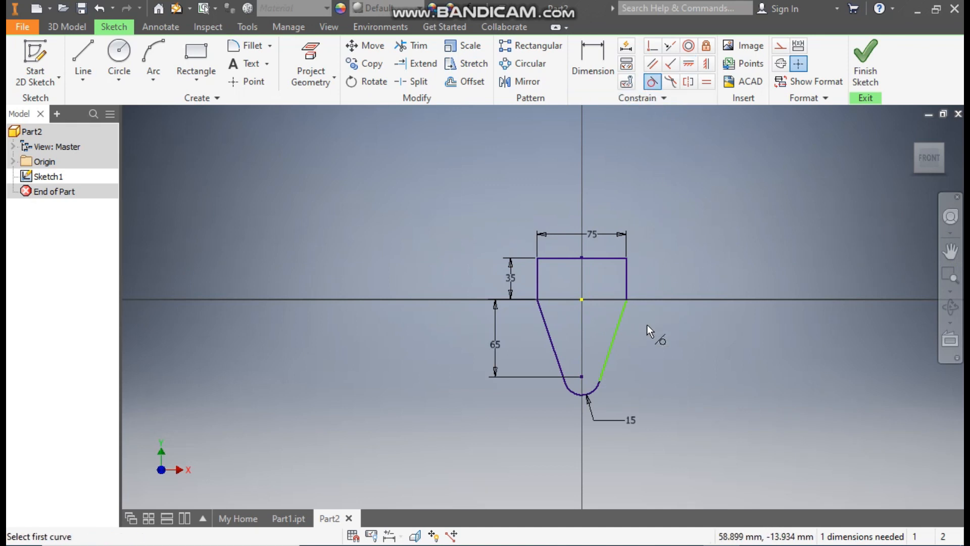
{"action": "left_click", "coordinate": [618, 331]}
{"action": "left_click", "coordinate": [598, 384]}
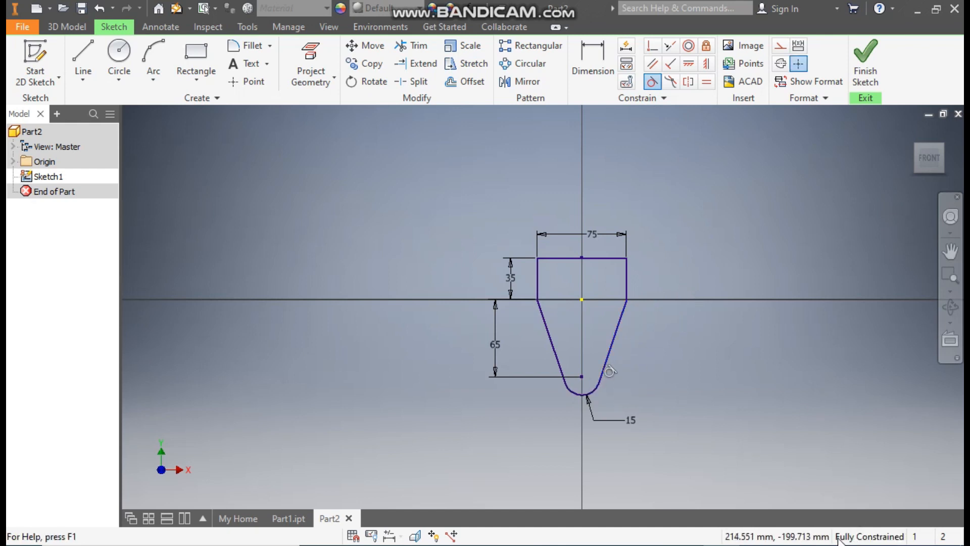
{"action": "left_click", "coordinate": [865, 61]}
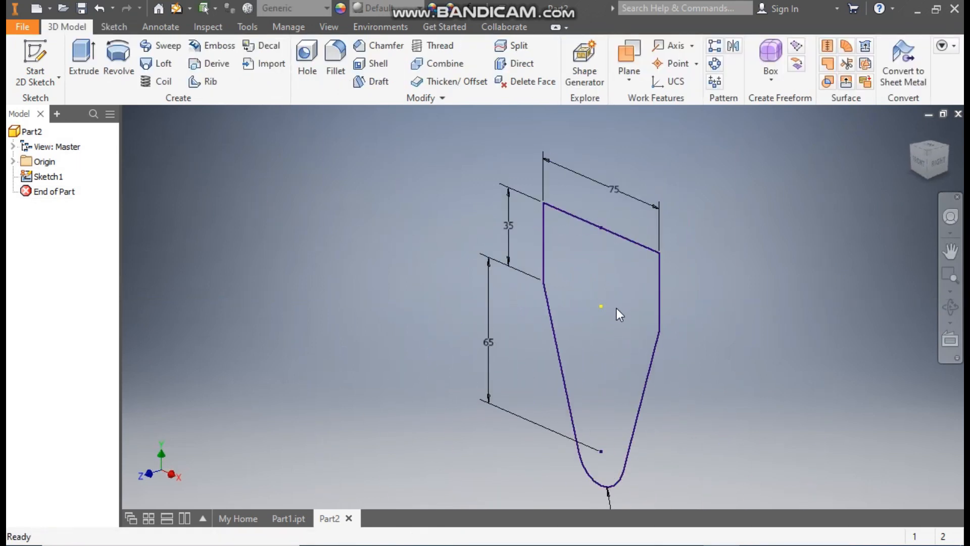
Extrude the tapered profile 5 mm into a solid plate.
{"action": "left_click", "coordinate": [85, 56]}
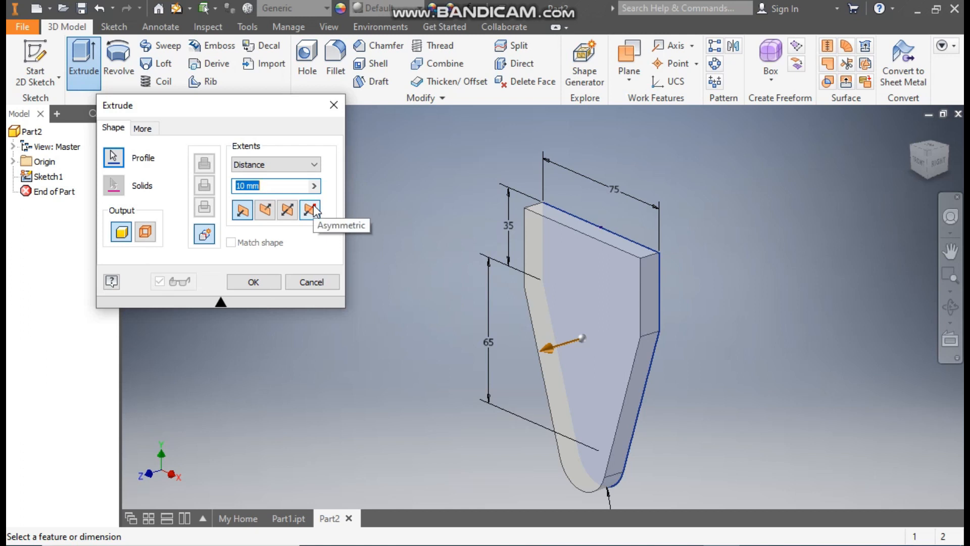
{"action": "type", "text": "5"}
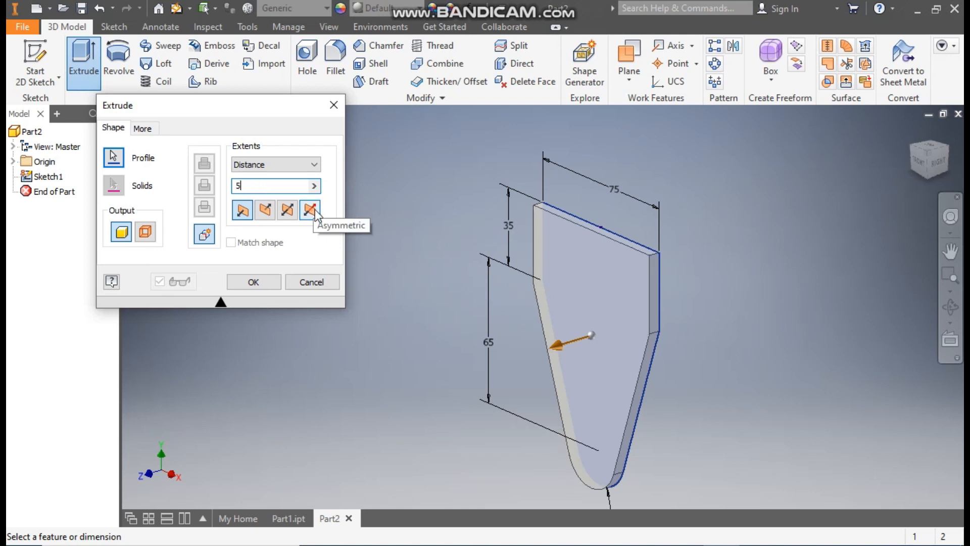
{"action": "left_click", "coordinate": [273, 286]}
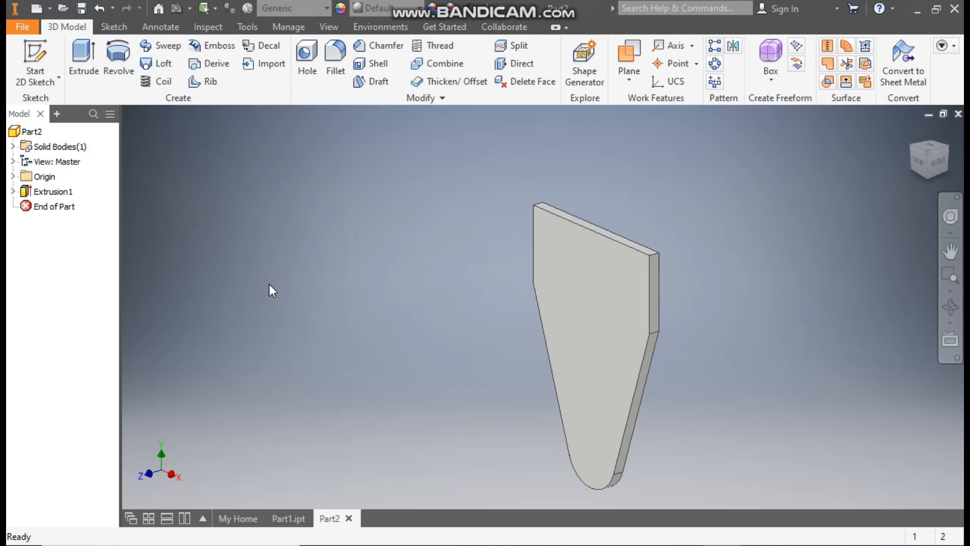
Create a work plane offset 100 mm from the plate's front face.
{"action": "left_click", "coordinate": [911, 144]}
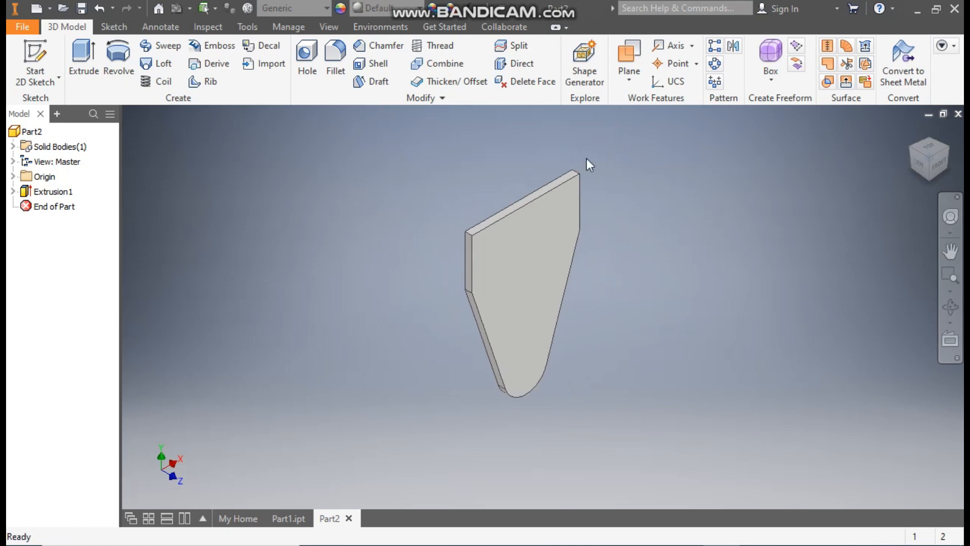
{"action": "left_click", "coordinate": [629, 80]}
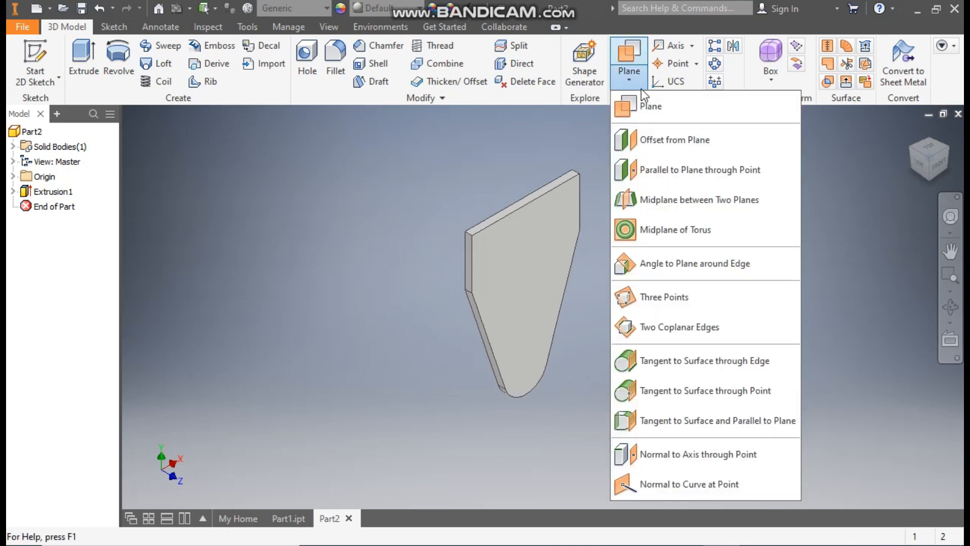
{"action": "left_click", "coordinate": [675, 144]}
{"action": "left_click", "coordinate": [566, 238]}
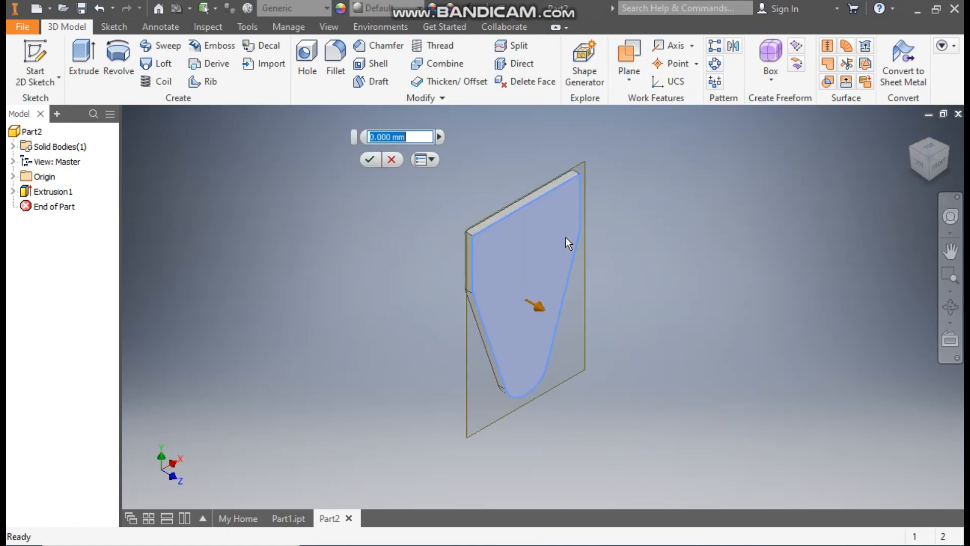
{"action": "type", "text": "100"}
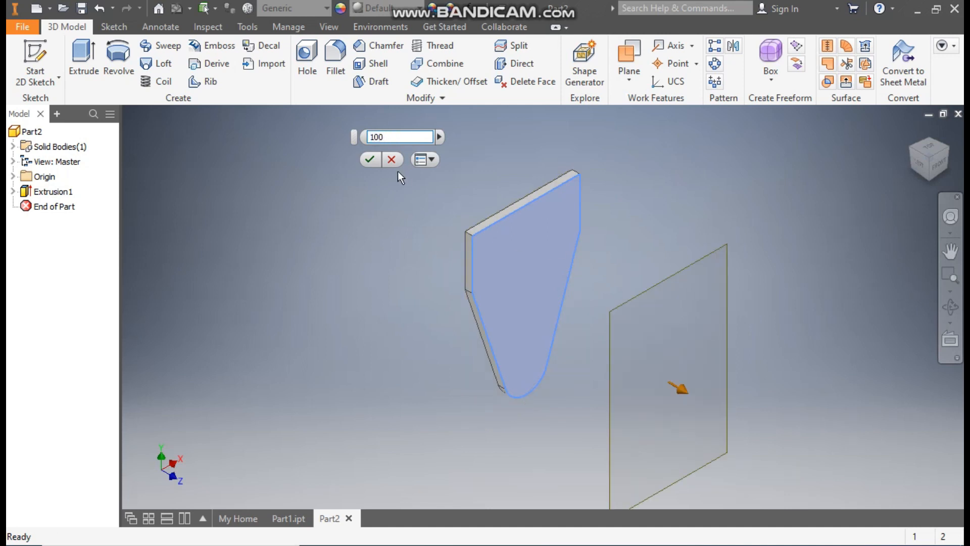
{"action": "left_click", "coordinate": [374, 160]}
Start a sketch on the offset work plane and draw a small two-point rectangle near the plate's top edge, left of centre.
{"action": "middle_click_drag", "start_coordinate": [721, 213], "coordinate": [642, 192]}
{"action": "scroll", "coordinate": [647, 191], "scroll_direction": "up", "scroll_amount": 1}
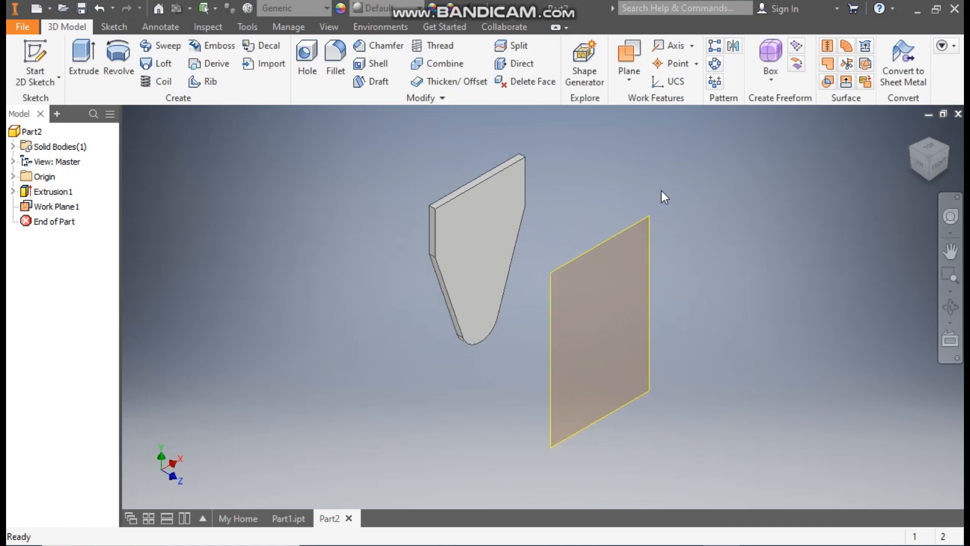
{"action": "left_click", "coordinate": [630, 225]}
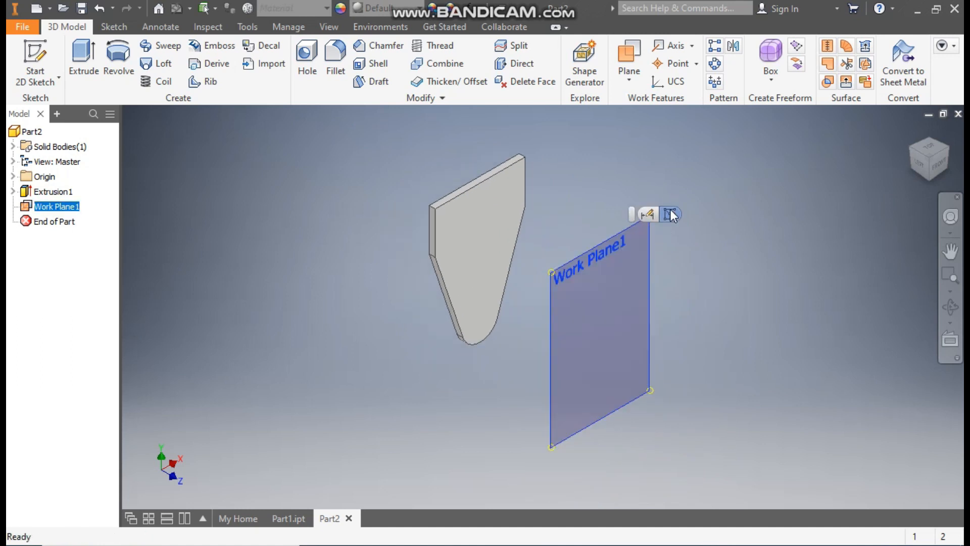
{"action": "left_click", "coordinate": [670, 210]}
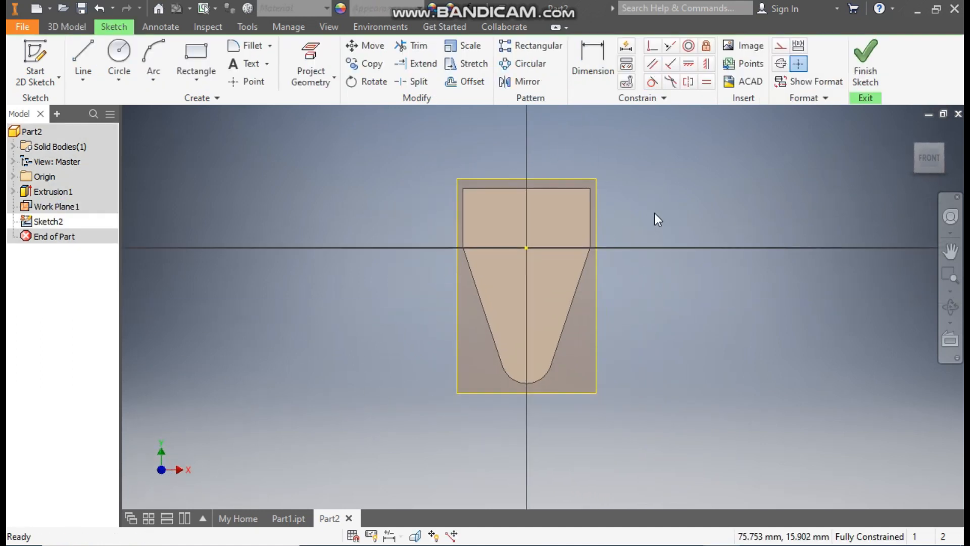
{"action": "left_click", "coordinate": [196, 81]}
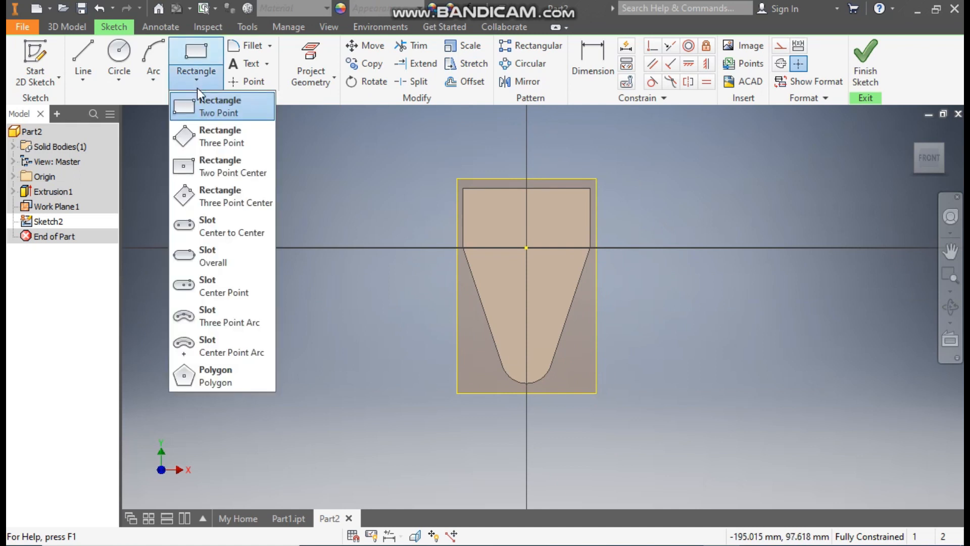
{"action": "left_click", "coordinate": [199, 106]}
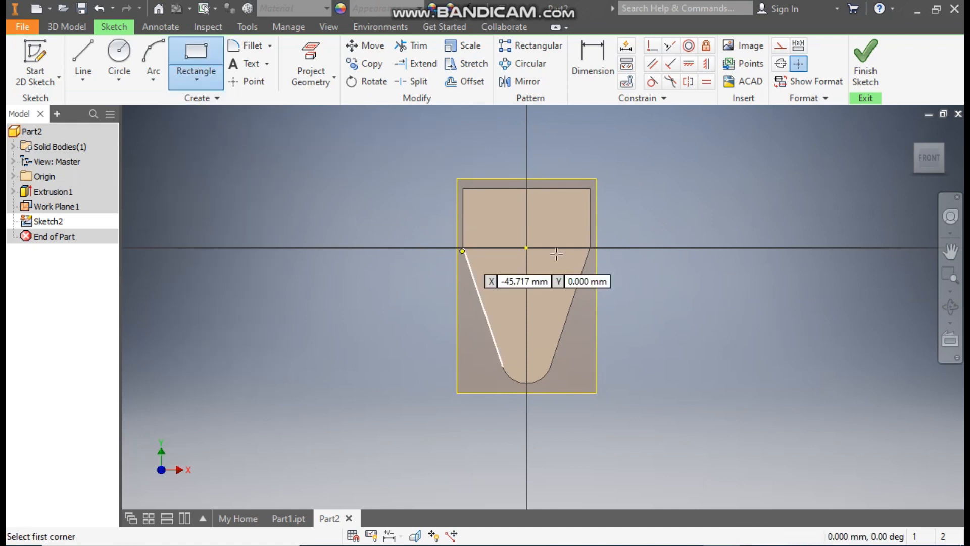
{"action": "left_click", "coordinate": [483, 191]}
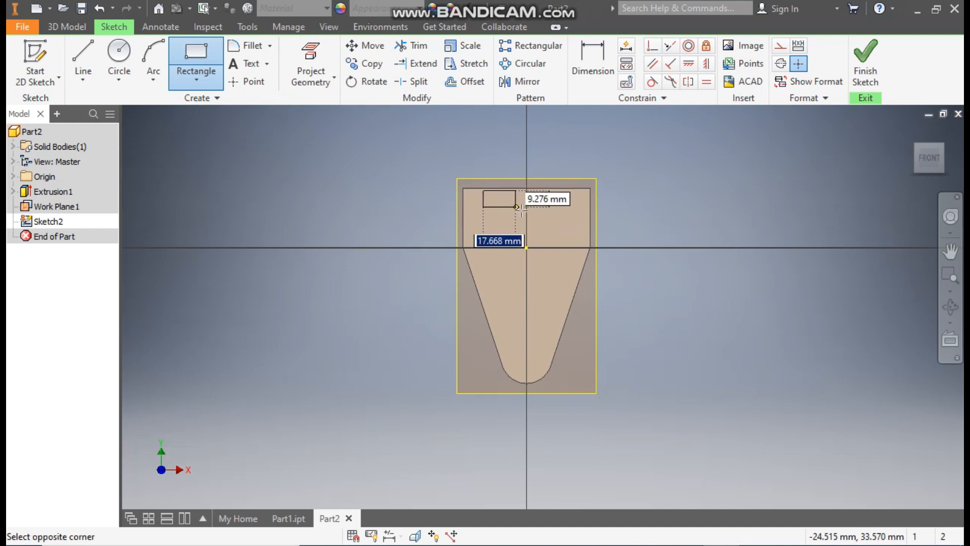
{"action": "left_click", "coordinate": [516, 212]}
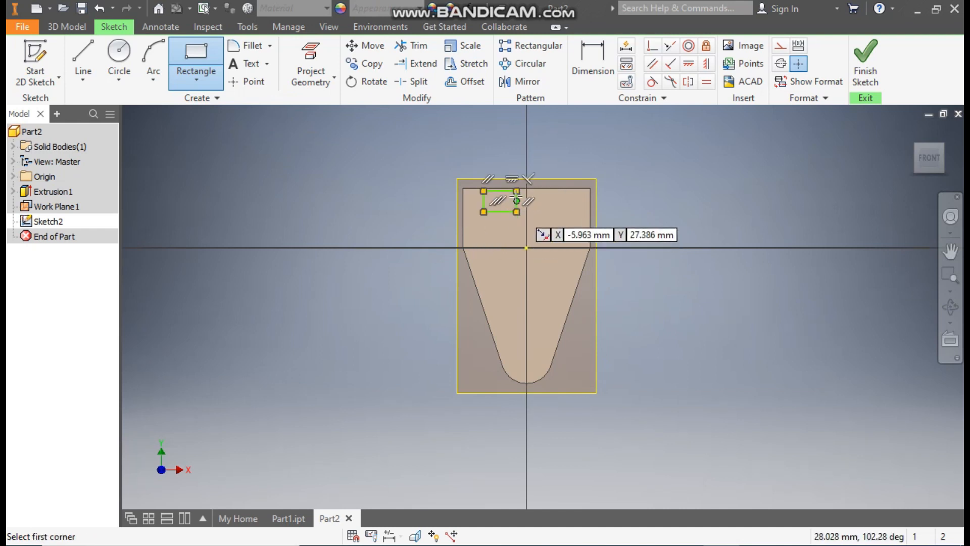
Draw a tall rectangle down from the small rectangle's upper right corner and a short, wider one at its lower end, sharing the right edge.
{"action": "left_click", "coordinate": [517, 191]}
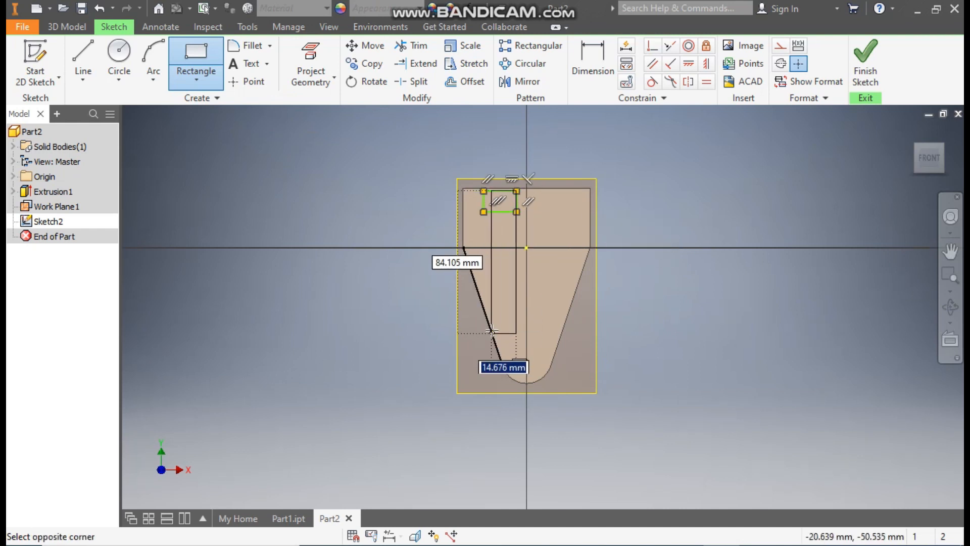
{"action": "left_click", "coordinate": [480, 344]}
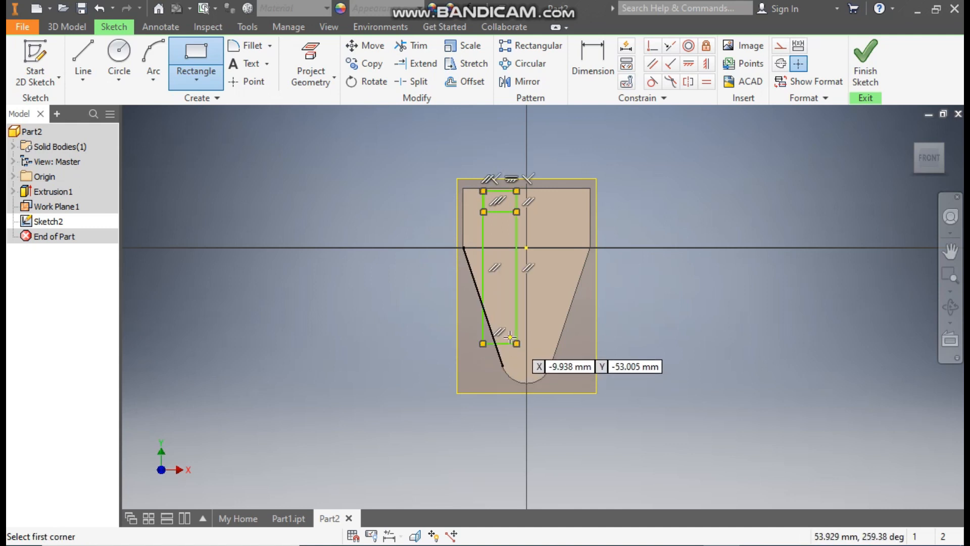
{"action": "left_click", "coordinate": [517, 344]}
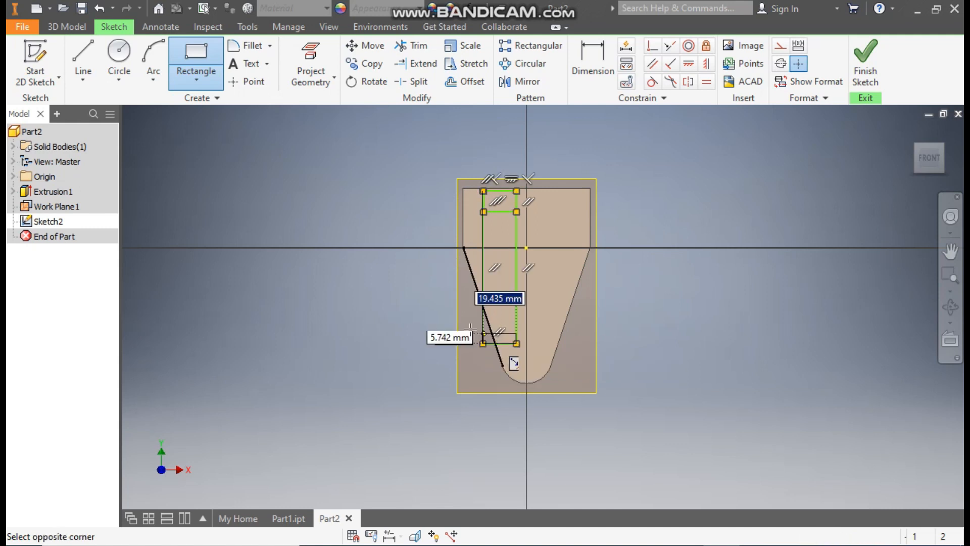
{"action": "left_click", "coordinate": [446, 319]}
{"action": "scroll", "coordinate": [486, 328], "scroll_direction": "up", "scroll_amount": 5}
{"action": "scroll", "coordinate": [559, 396], "scroll_direction": "down", "scroll_amount": 3}
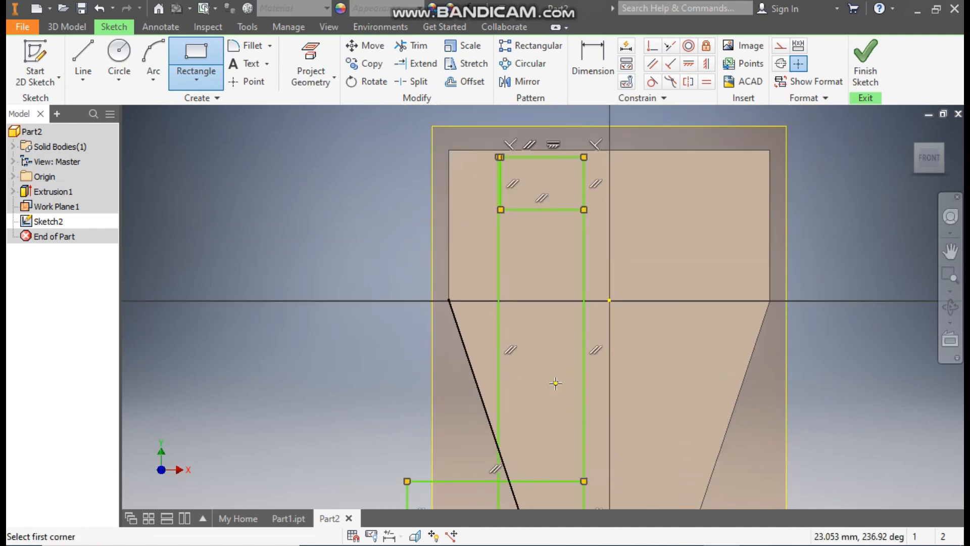
{"action": "key", "text": "Escape"}
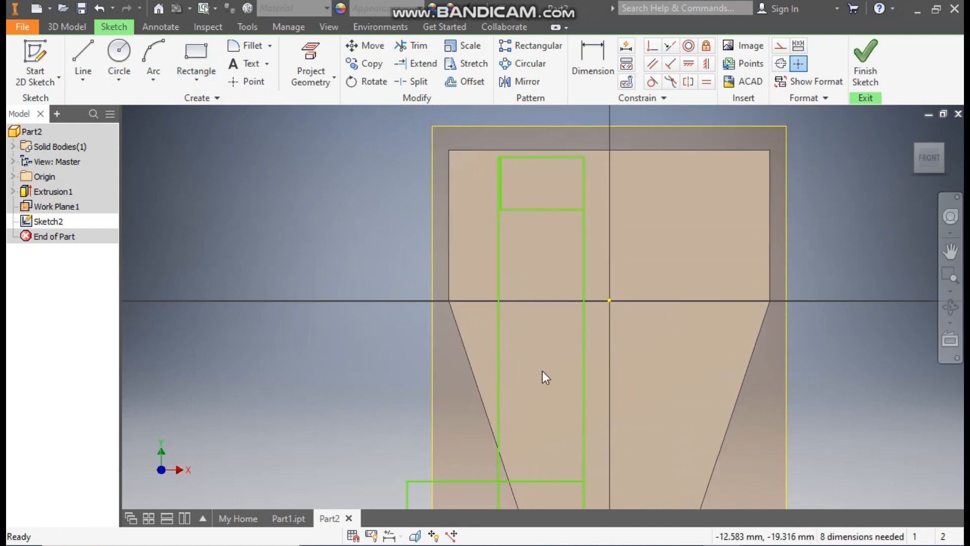
Stretch the upper small rectangle leftward and align its left corner with the lower rectangle's left corner using a Vertical constraint.
{"action": "left_click", "coordinate": [502, 190]}
{"action": "left_click_drag", "start_coordinate": [503, 191], "coordinate": [364, 191]}
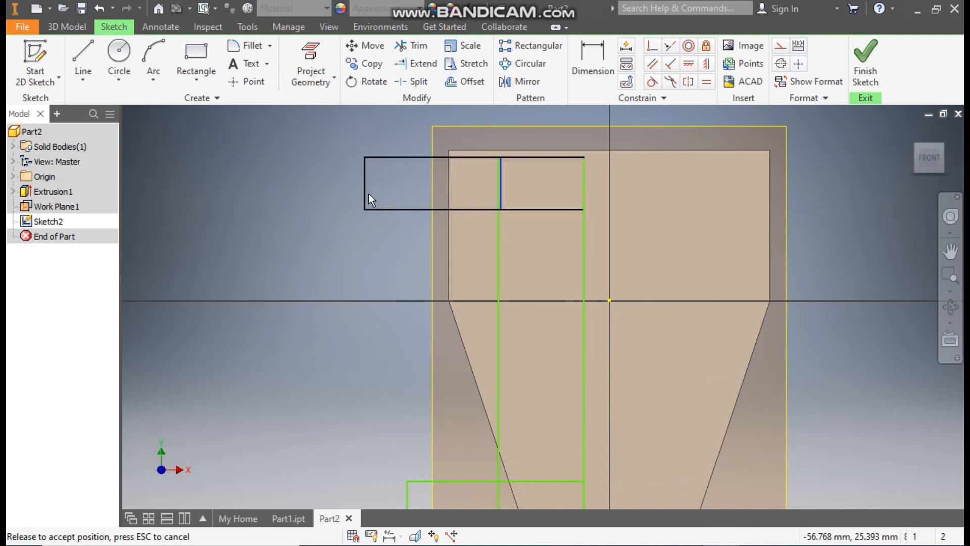
{"action": "scroll", "coordinate": [514, 240], "scroll_direction": "down", "scroll_amount": 5}
{"action": "middle_click_drag", "start_coordinate": [513, 240], "coordinate": [514, 209]}
{"action": "left_click", "coordinate": [707, 63]}
{"action": "left_click", "coordinate": [460, 199]}
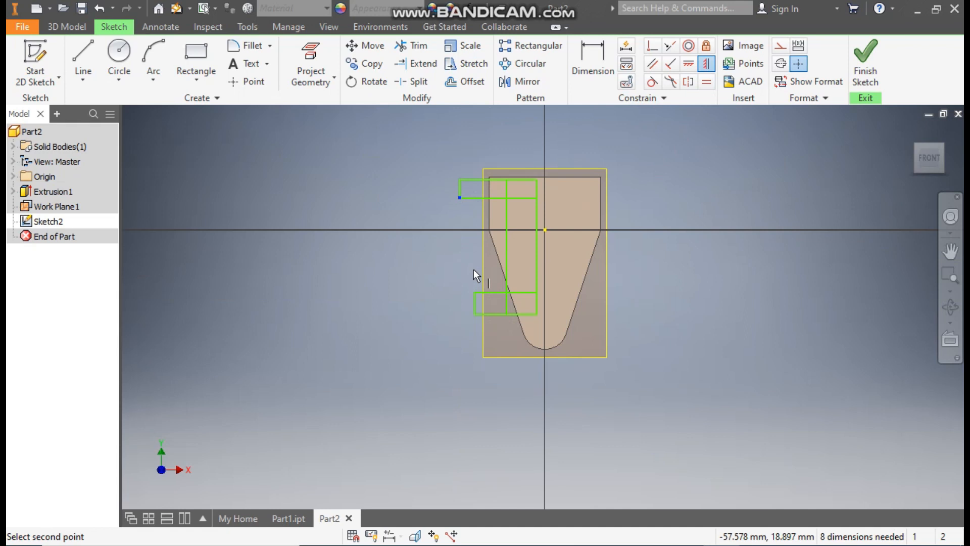
{"action": "left_click", "coordinate": [474, 293]}
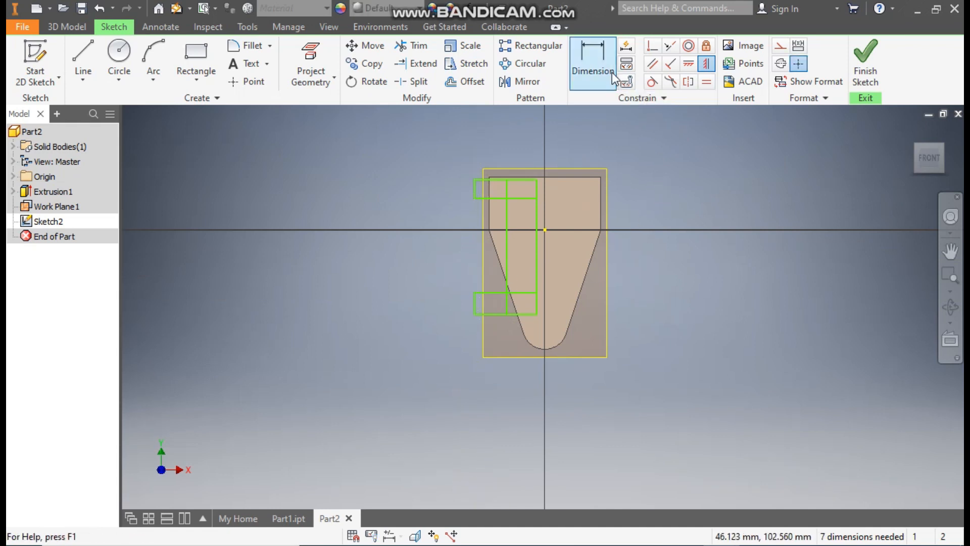
Dimension the rectangles' shared right edge 8 mm from the sketch origin.
{"action": "left_click", "coordinate": [597, 54]}
{"action": "left_click", "coordinate": [537, 237]}
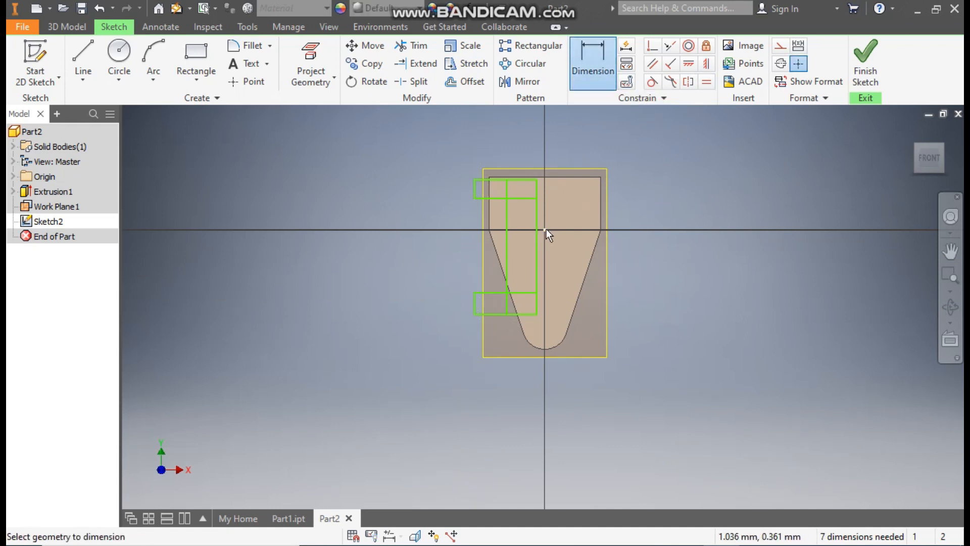
{"action": "scroll", "coordinate": [547, 211], "scroll_direction": "up", "scroll_amount": 3}
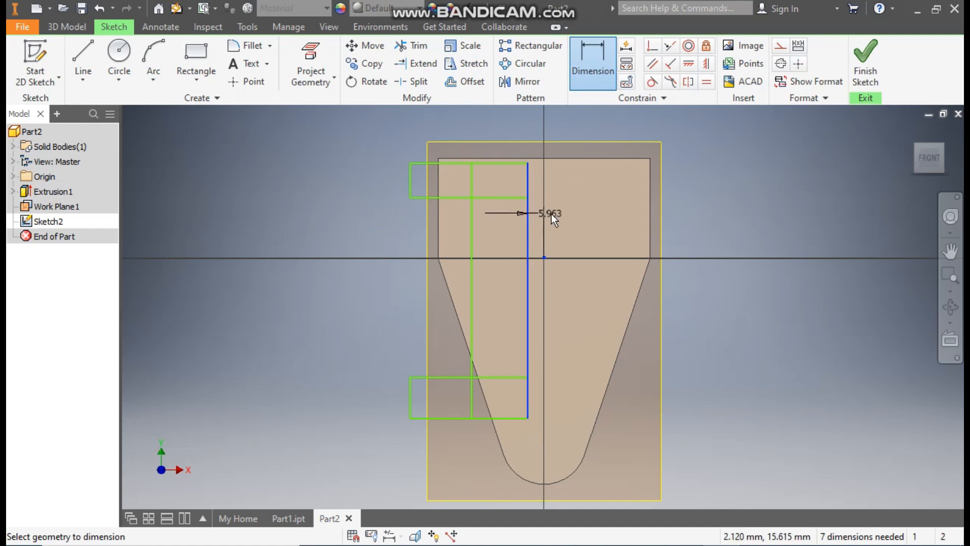
{"action": "left_click", "coordinate": [551, 213]}
{"action": "type", "text": "8"}
{"action": "key", "text": "Return"}
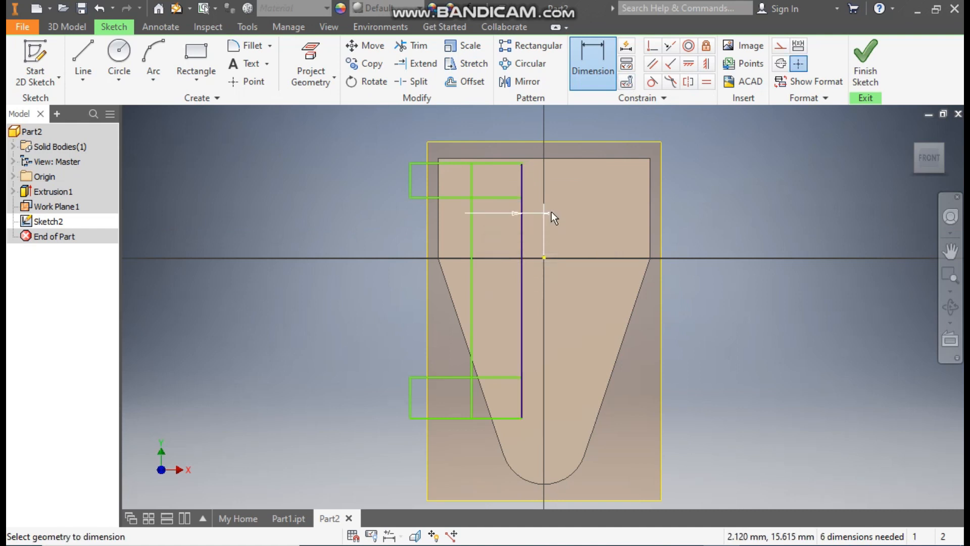
Dimension the tall rectangle's left edge 17.5 mm from the sketch origin.
{"action": "left_click", "coordinate": [472, 230]}
{"action": "left_click", "coordinate": [544, 257]}
{"action": "left_click", "coordinate": [519, 120]}
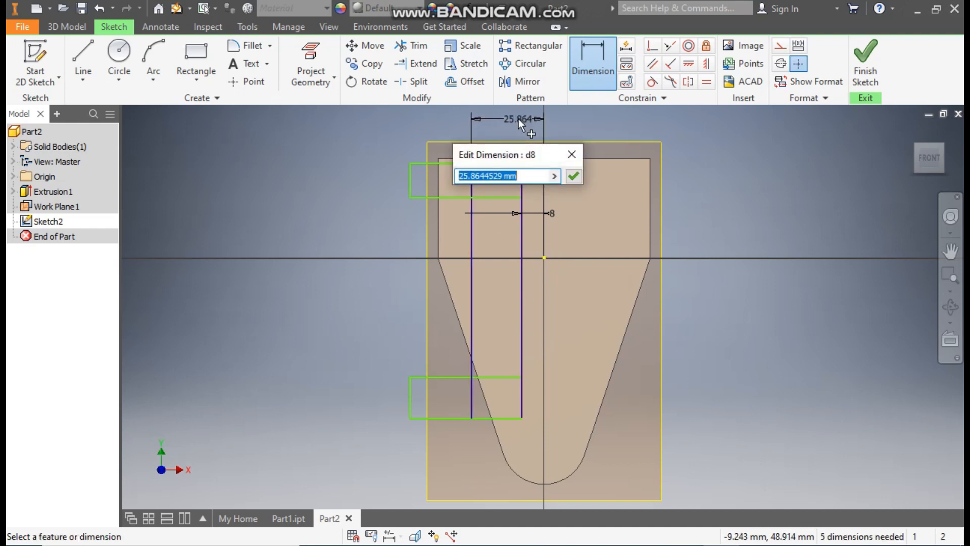
{"action": "type", "text": "17."}
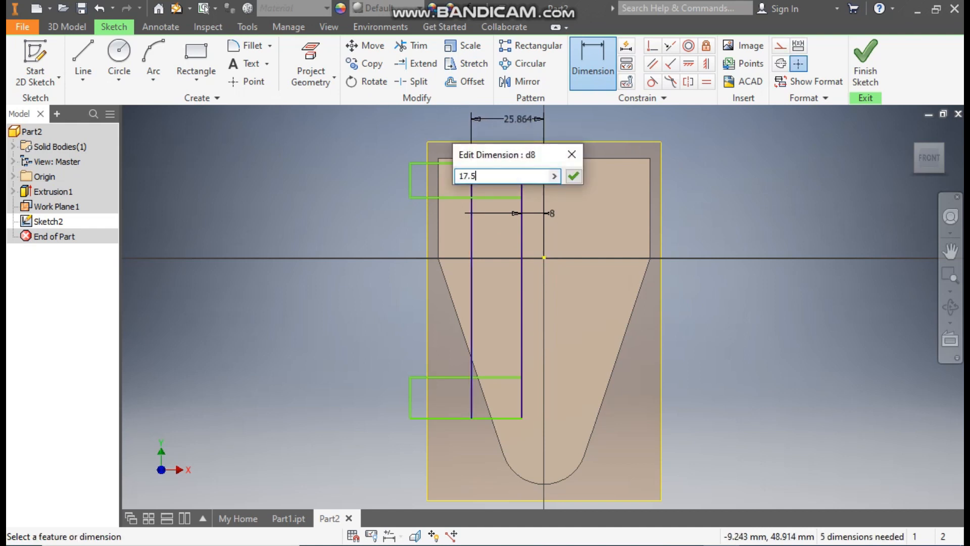
{"action": "type", "text": "5"}
{"action": "key", "text": "Return"}
Dimension the upper small rectangle's left edge 22.5 mm from the sketch origin.
{"action": "left_click", "coordinate": [435, 180]}
{"action": "left_click", "coordinate": [545, 257]}
{"action": "left_click", "coordinate": [487, 120]}
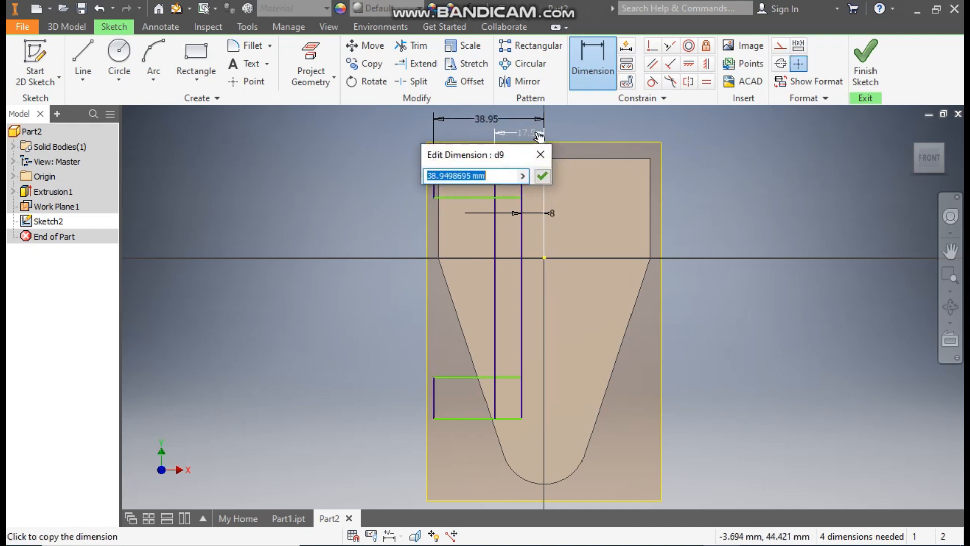
{"action": "type", "text": "22.5"}
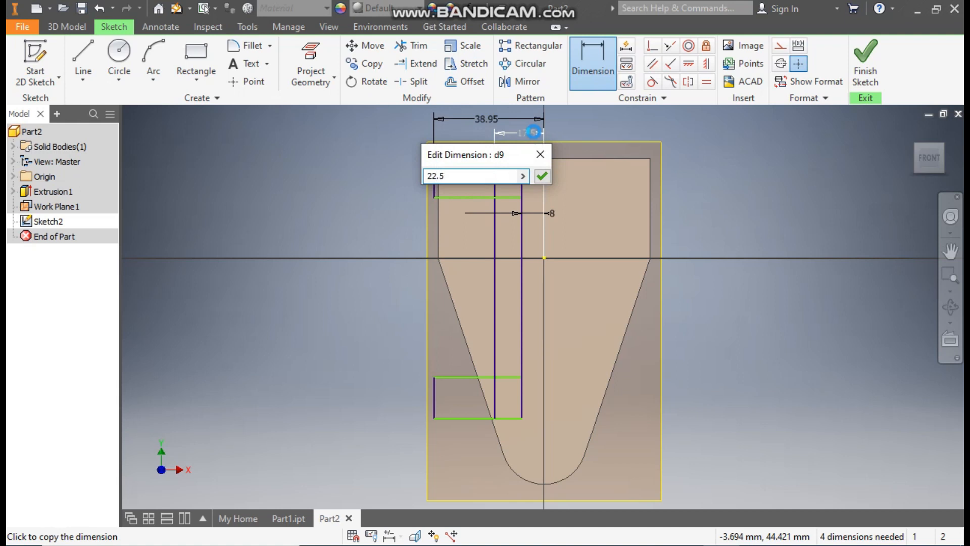
{"action": "key", "text": "Return"}
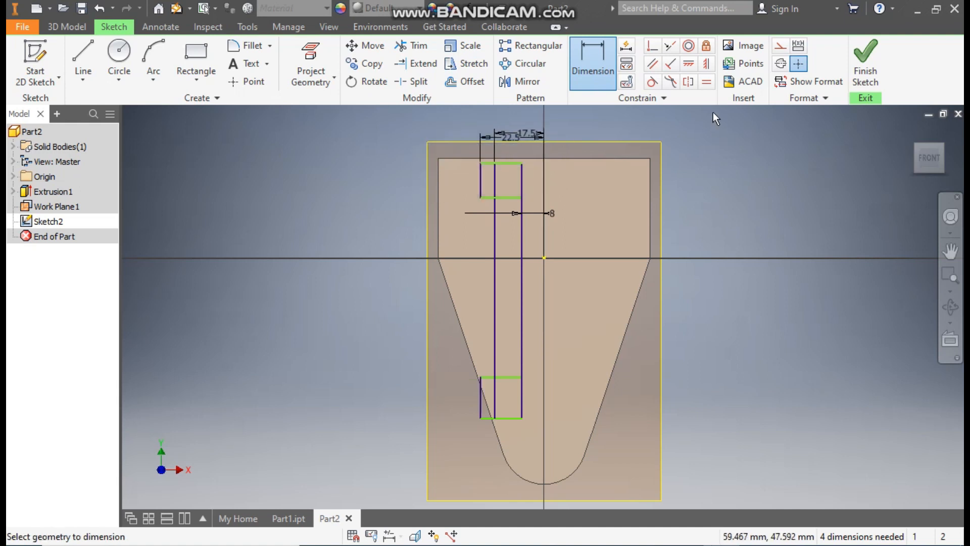
Make the profile's upper right corner coincident with the plate's top edge.
{"action": "left_click", "coordinate": [653, 48]}
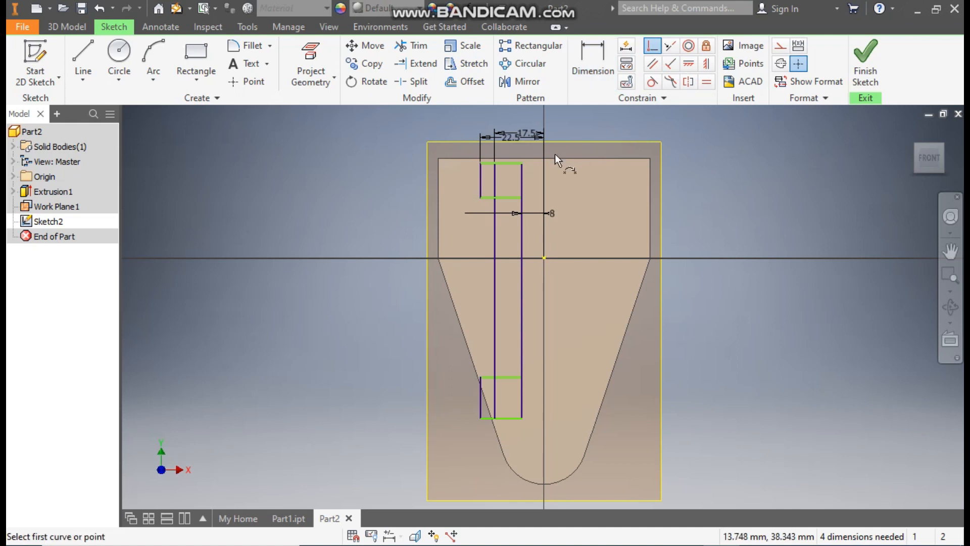
{"action": "left_click", "coordinate": [536, 159]}
{"action": "left_click", "coordinate": [523, 165]}
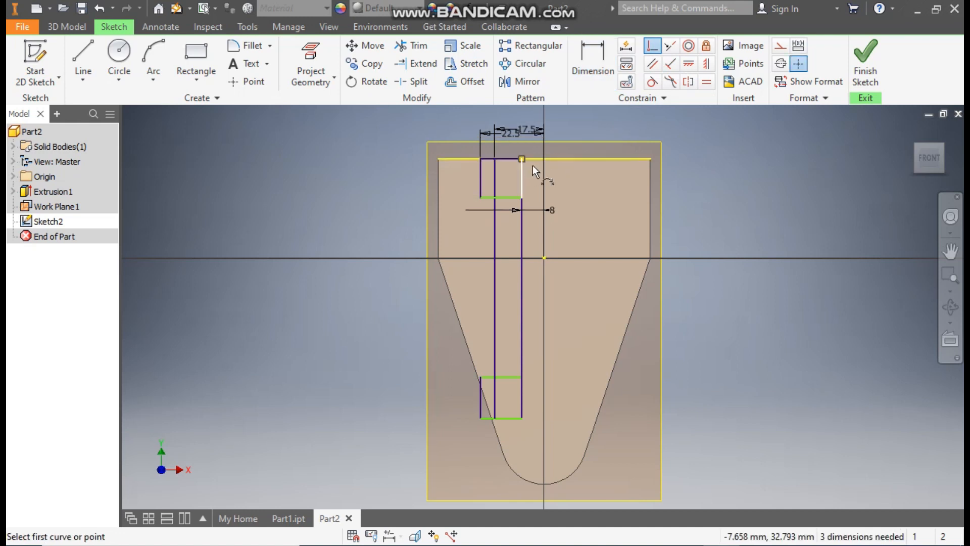
Dimension the tall rectangle's height as 80 mm.
{"action": "left_click", "coordinate": [586, 65]}
{"action": "left_click", "coordinate": [523, 267]}
{"action": "left_click", "coordinate": [616, 272]}
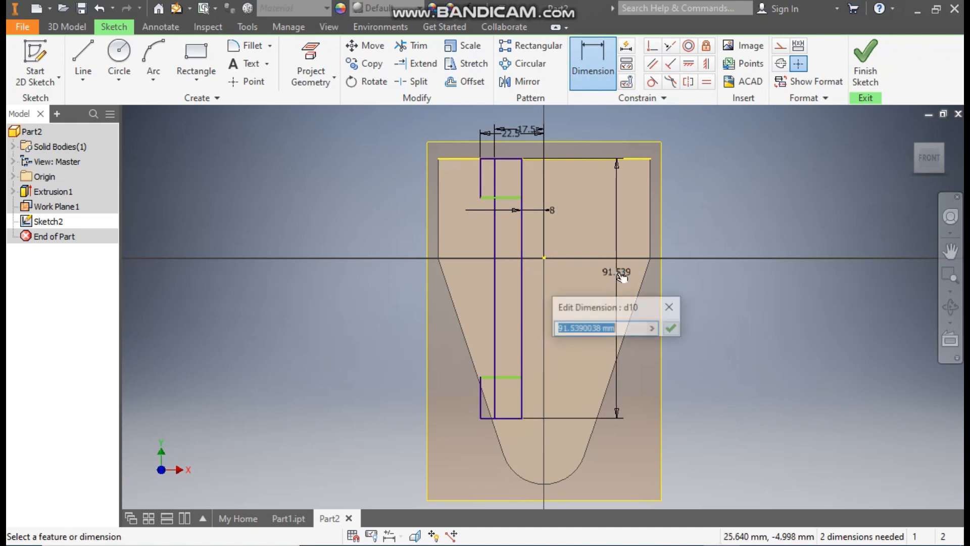
{"action": "type", "text": "80"}
{"action": "key", "text": "Return"}
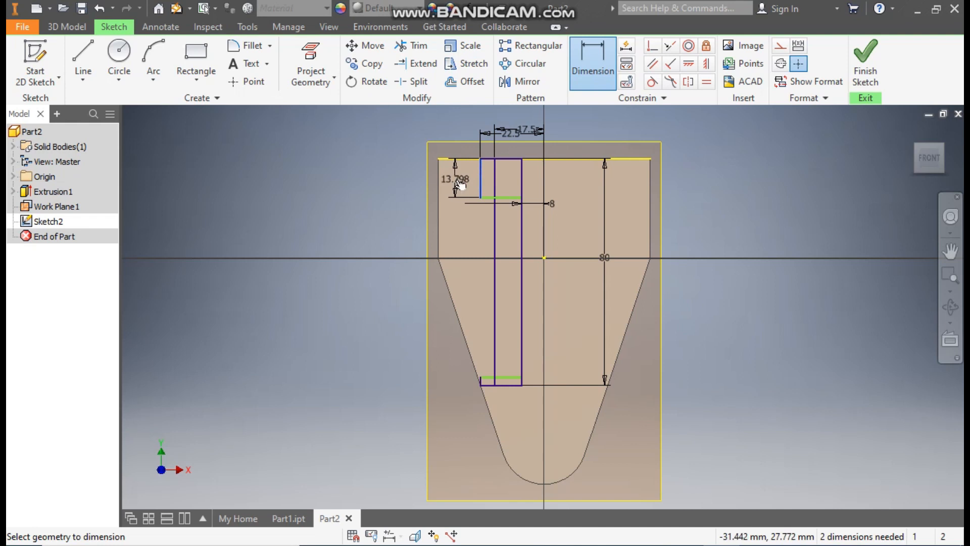
Dimension the heights of the upper and lower small rectangles as 5 mm each.
{"action": "left_click", "coordinate": [457, 182]}
{"action": "key", "text": "Return"}
{"action": "scroll", "coordinate": [468, 354], "scroll_direction": "up", "scroll_amount": 3}
{"action": "left_click", "coordinate": [493, 408]}
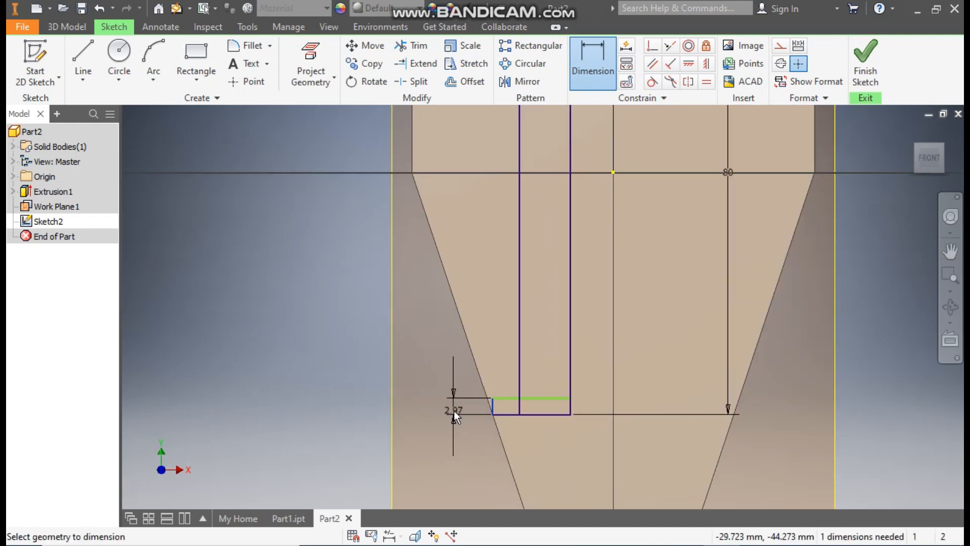
{"action": "left_click", "coordinate": [454, 412]}
{"action": "type", "text": "5"}
{"action": "key", "text": "Return"}
{"action": "middle_click_drag", "start_coordinate": [560, 272], "coordinate": [563, 342]}
{"action": "scroll", "coordinate": [565, 314], "scroll_direction": "down", "scroll_amount": 3}
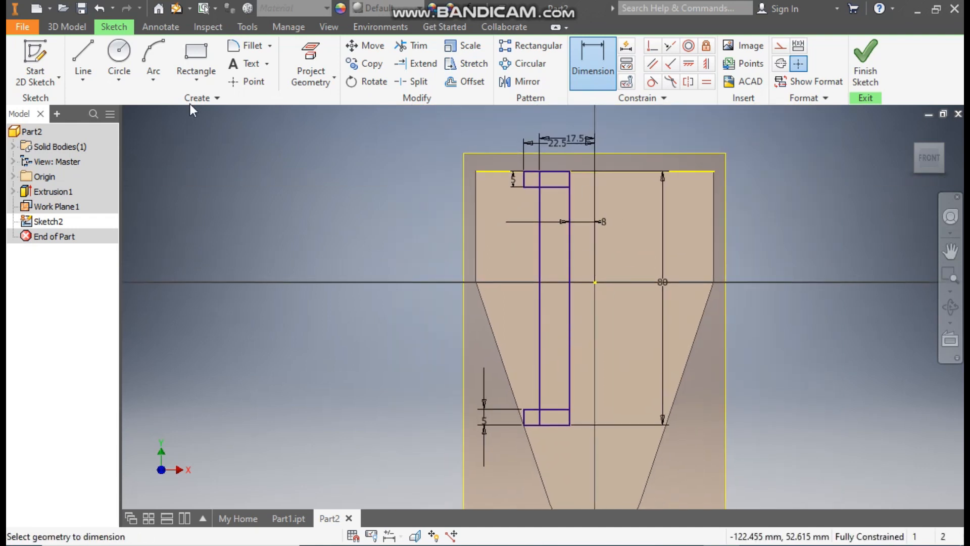
Draw a vertical line about 67 mm long upward from the sketch origin, past the plate's top edge.
{"action": "left_click", "coordinate": [97, 64]}
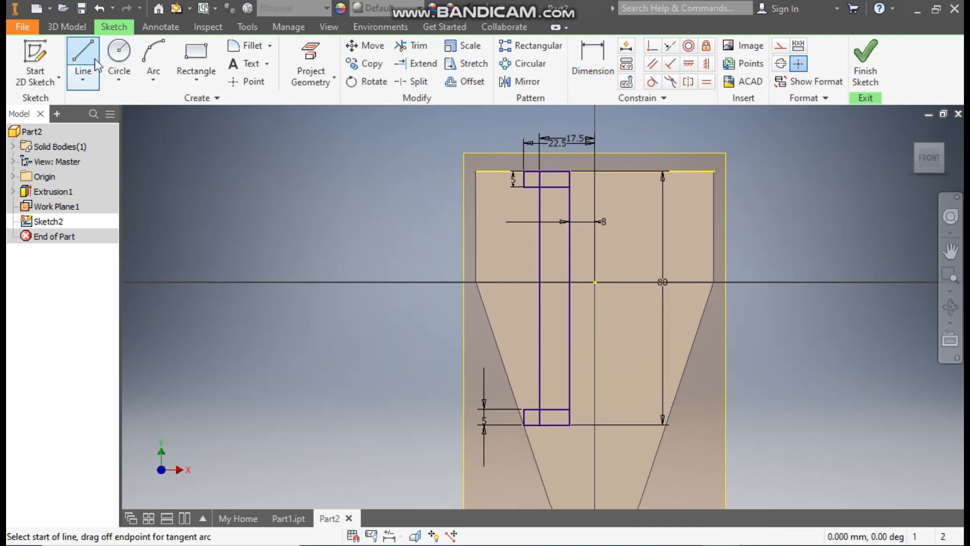
{"action": "left_click", "coordinate": [595, 282]}
{"action": "middle_click_drag", "start_coordinate": [657, 141], "coordinate": [655, 263]}
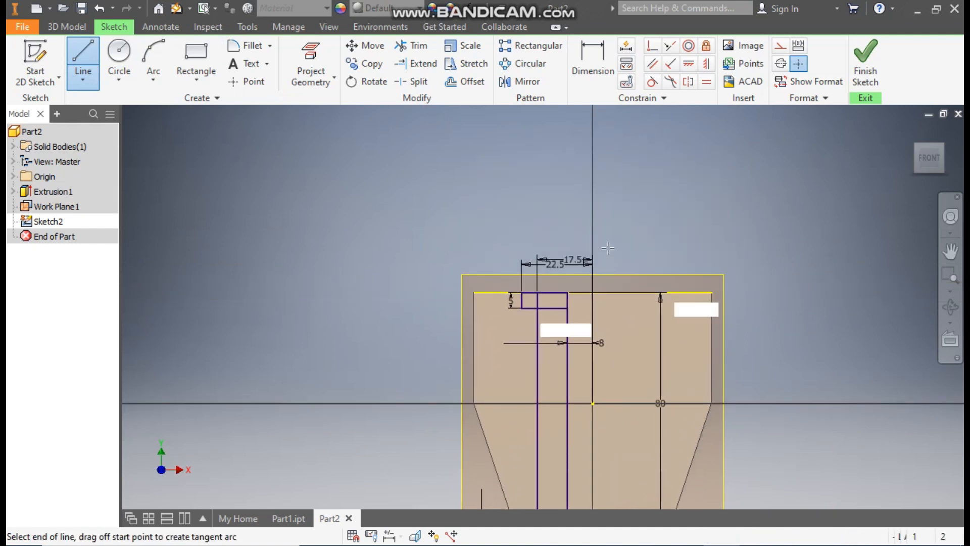
{"action": "left_click", "coordinate": [593, 190]}
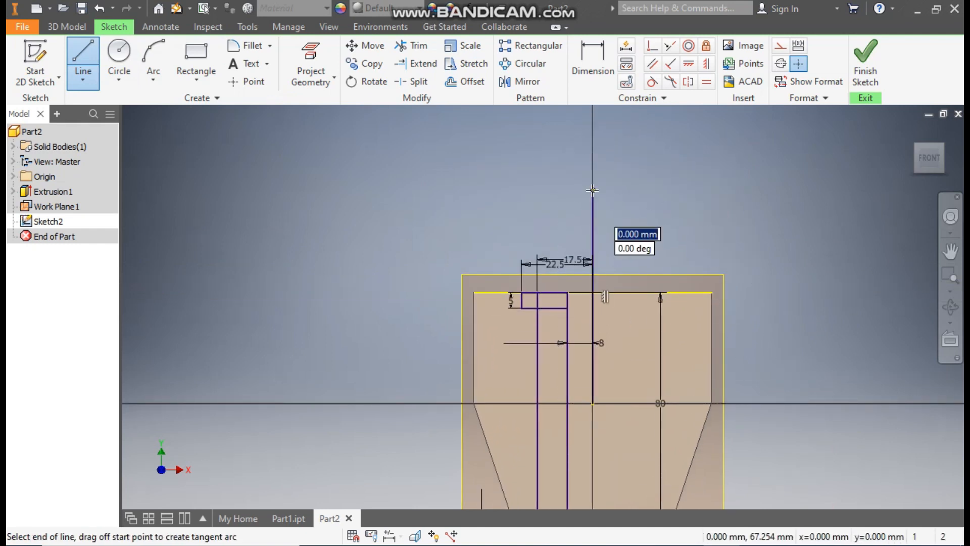
{"action": "key", "text": "Escape"}
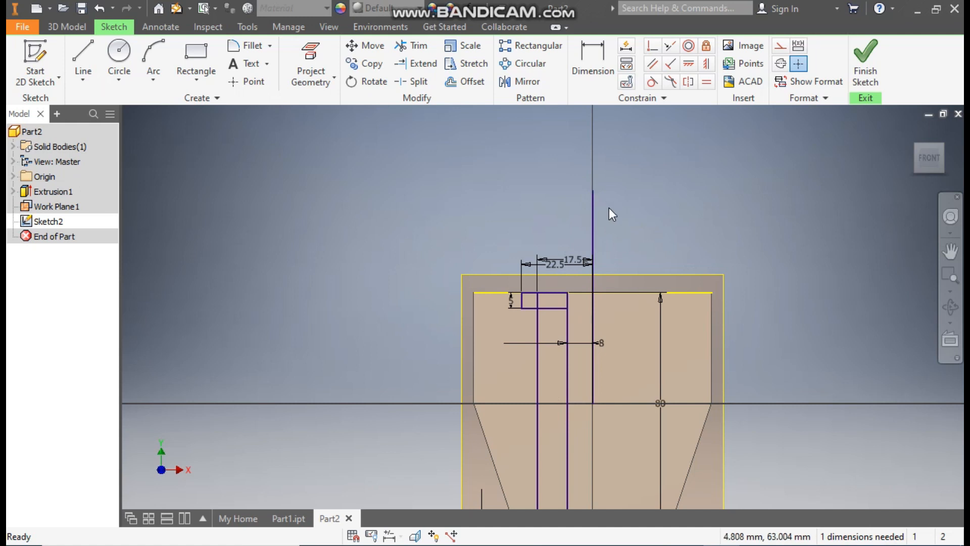
Convert the vertical line to construction geometry and finish the profile sketch.
{"action": "left_click", "coordinate": [594, 212]}
{"action": "left_click", "coordinate": [782, 50]}
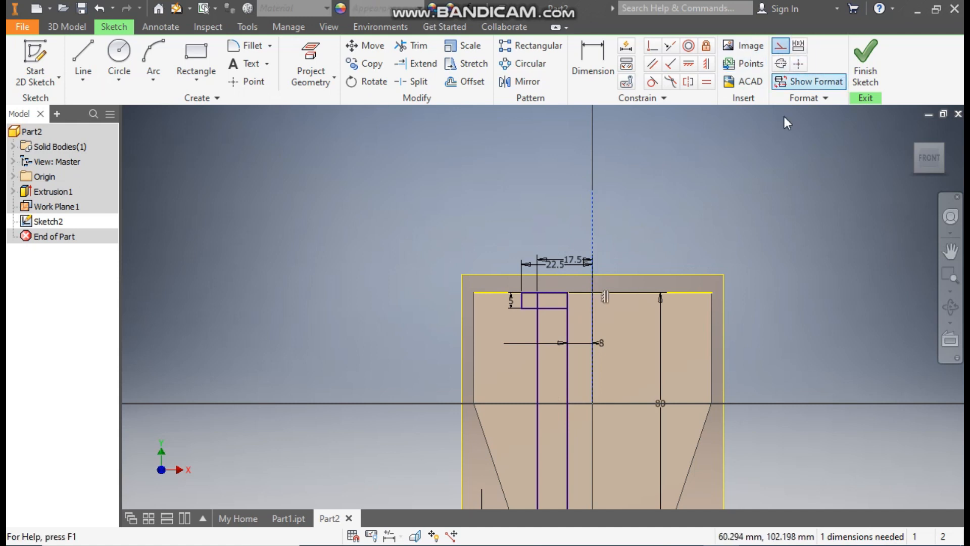
{"action": "left_click", "coordinate": [866, 56]}
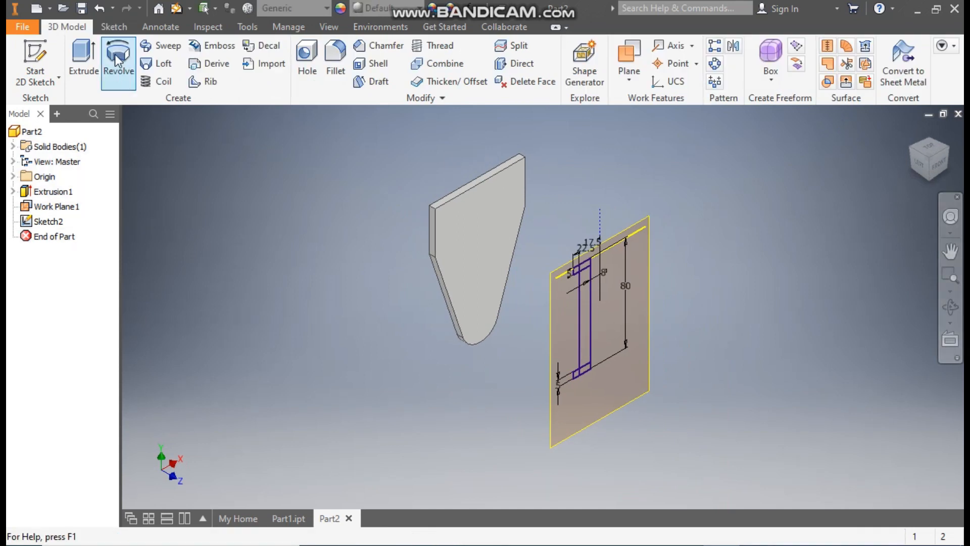
Revolve all regions of the channel-shaped profile with Full extents about the vertical construction line.
{"action": "left_click", "coordinate": [115, 57]}
{"action": "scroll", "coordinate": [569, 281], "scroll_direction": "up", "scroll_amount": 3}
{"action": "left_click", "coordinate": [597, 249]}
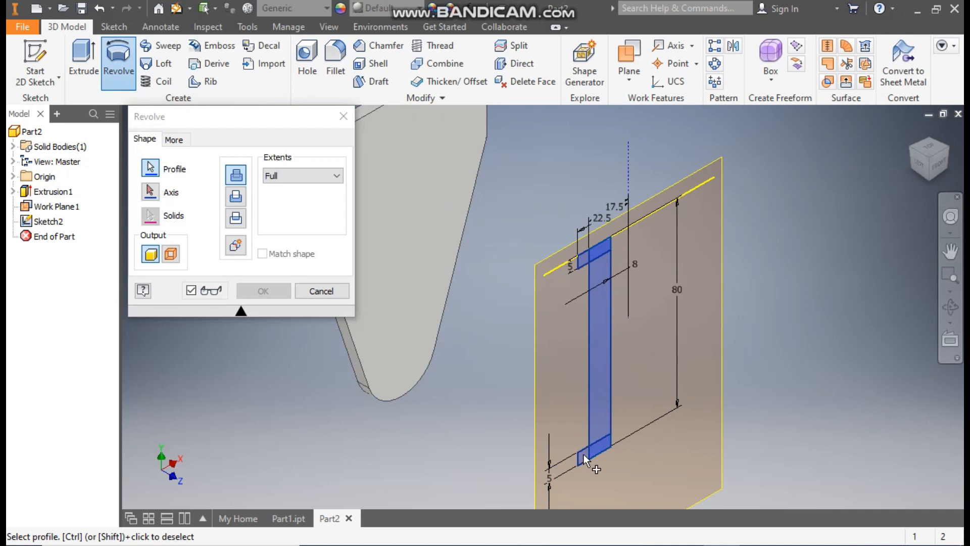
{"action": "left_click", "coordinate": [150, 192]}
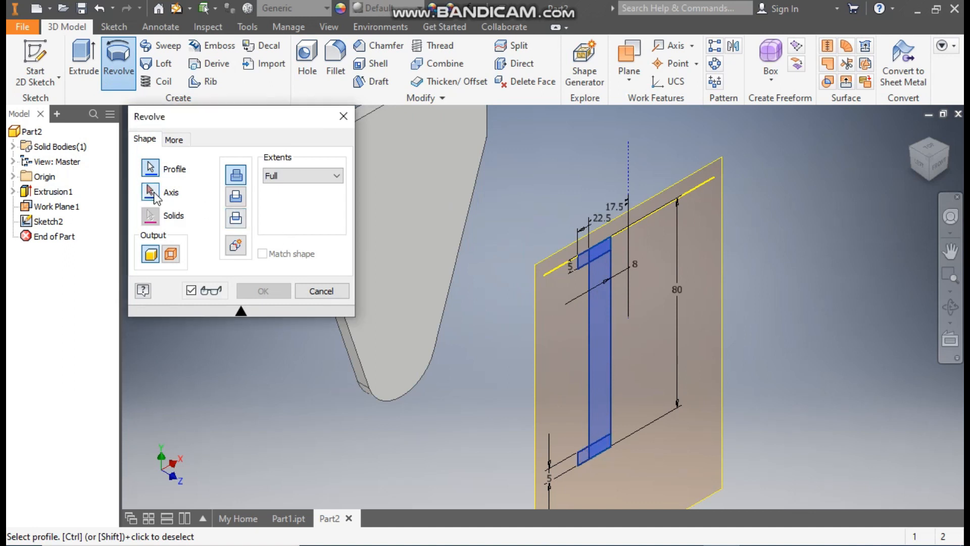
{"action": "left_click", "coordinate": [631, 257]}
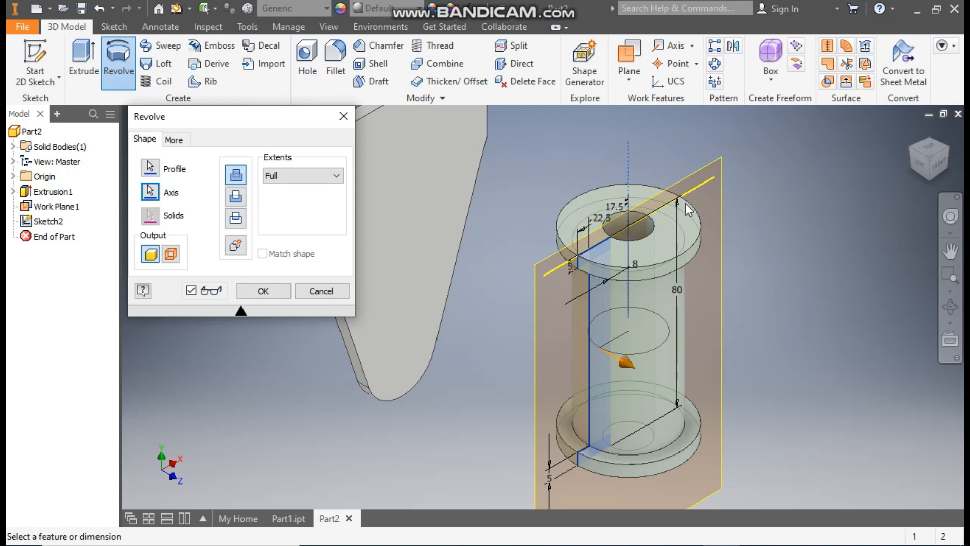
{"action": "left_click", "coordinate": [262, 291]}
Hide the offset work plane that passes through the revolved spool.
{"action": "scroll", "coordinate": [690, 230], "scroll_direction": "down", "scroll_amount": 2}
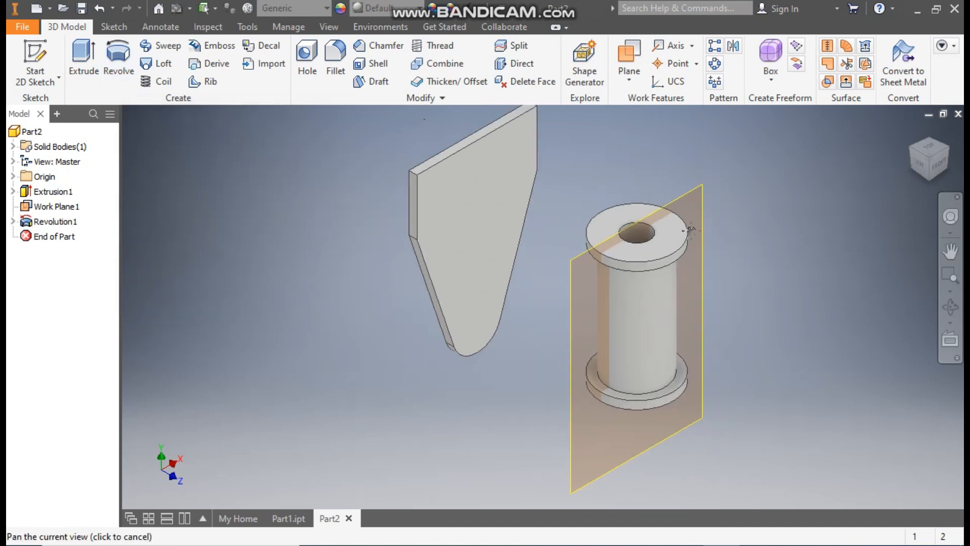
{"action": "left_click", "coordinate": [690, 190]}
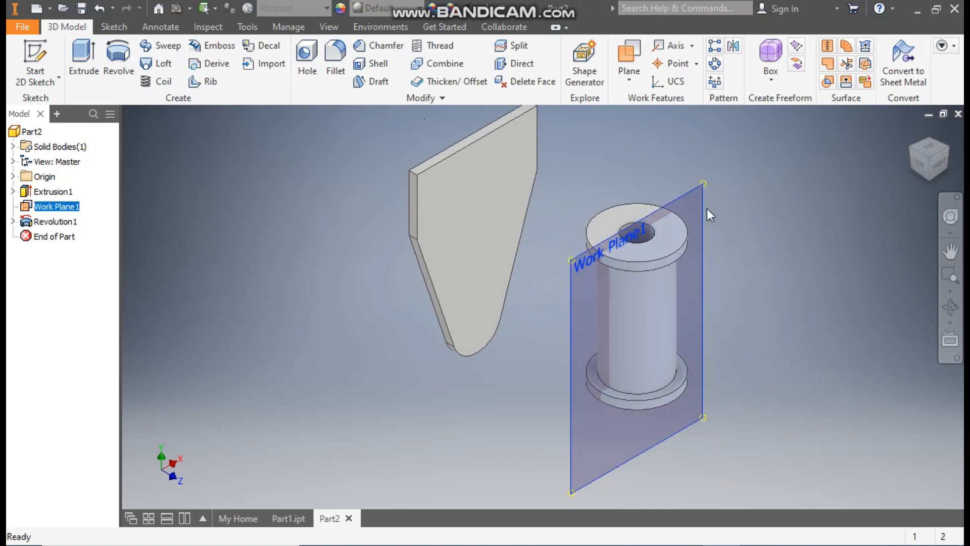
{"action": "right_click", "coordinate": [708, 208]}
{"action": "left_click", "coordinate": [745, 181]}
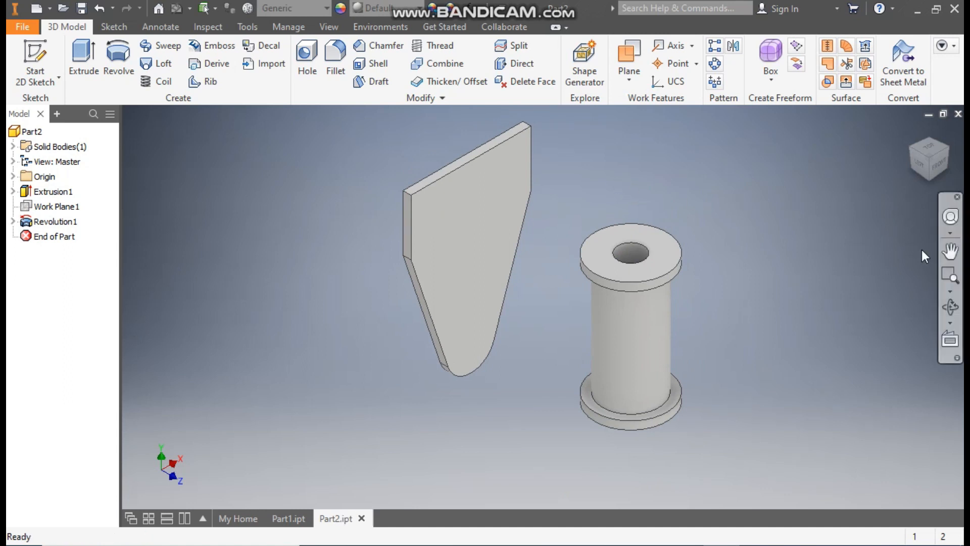
Start a new 2D sketch on the tapered plate's large front face.
{"action": "left_click", "coordinate": [481, 214]}
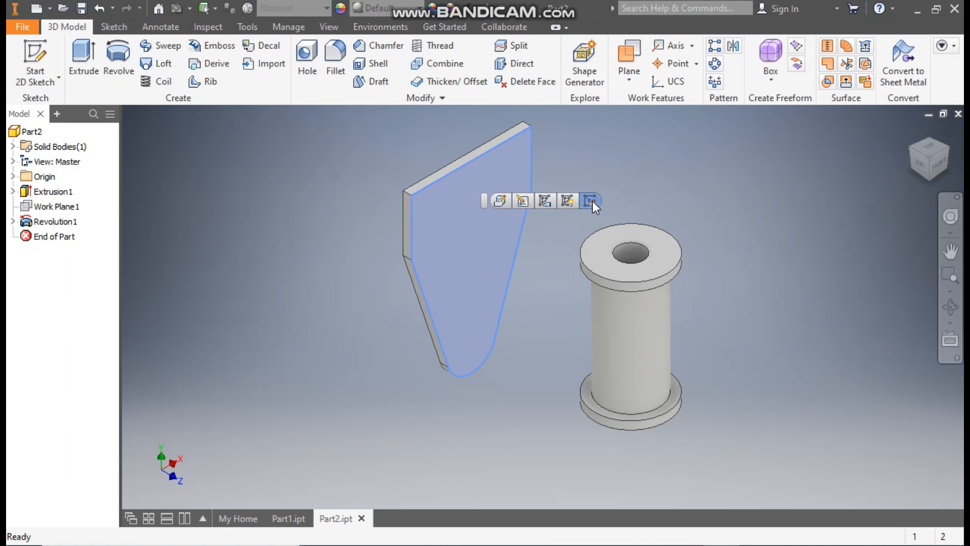
{"action": "left_click", "coordinate": [590, 200]}
{"action": "key", "text": "F2"}
{"action": "left_click_drag", "start_coordinate": [653, 291], "coordinate": [597, 257]}
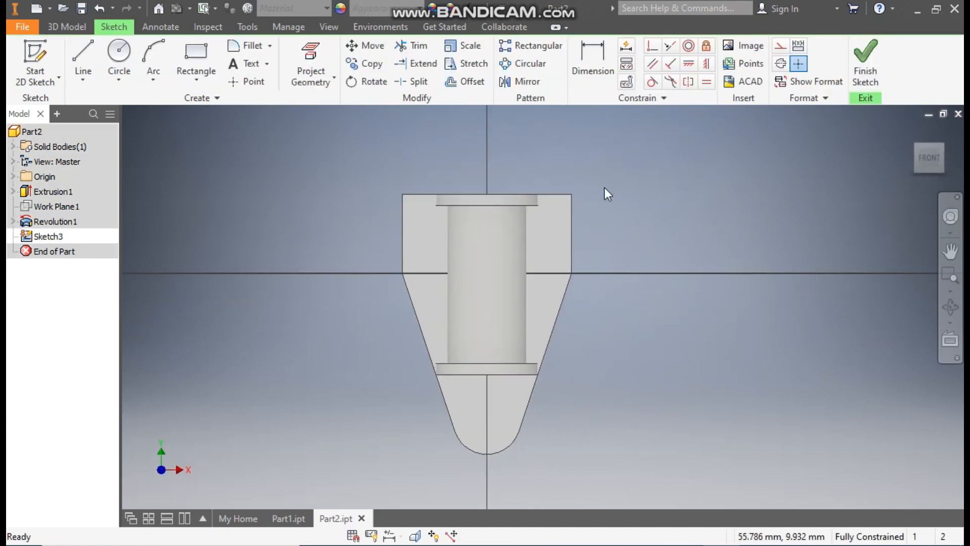
Switch the model's visual style to wireframe.
{"action": "left_click", "coordinate": [329, 27]}
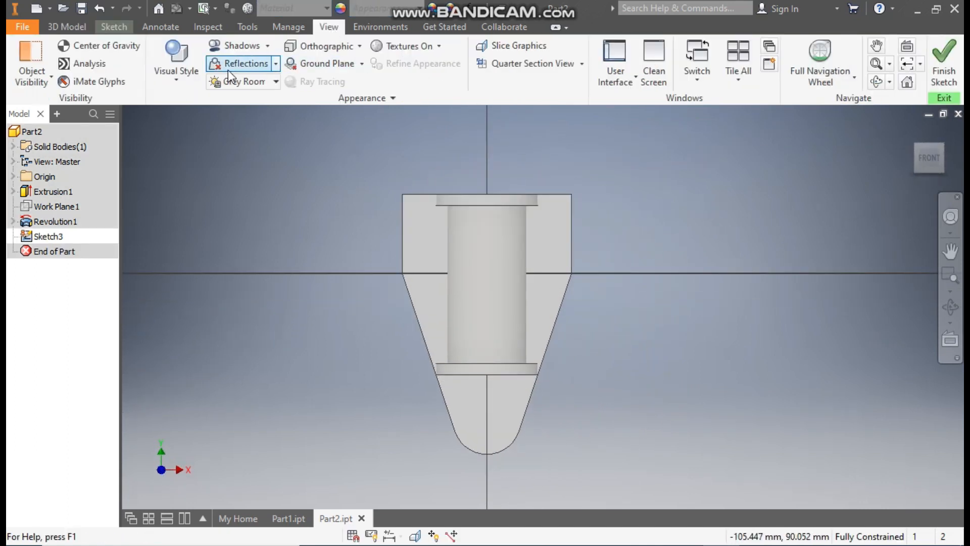
{"action": "left_click", "coordinate": [190, 75]}
{"action": "left_click", "coordinate": [226, 224]}
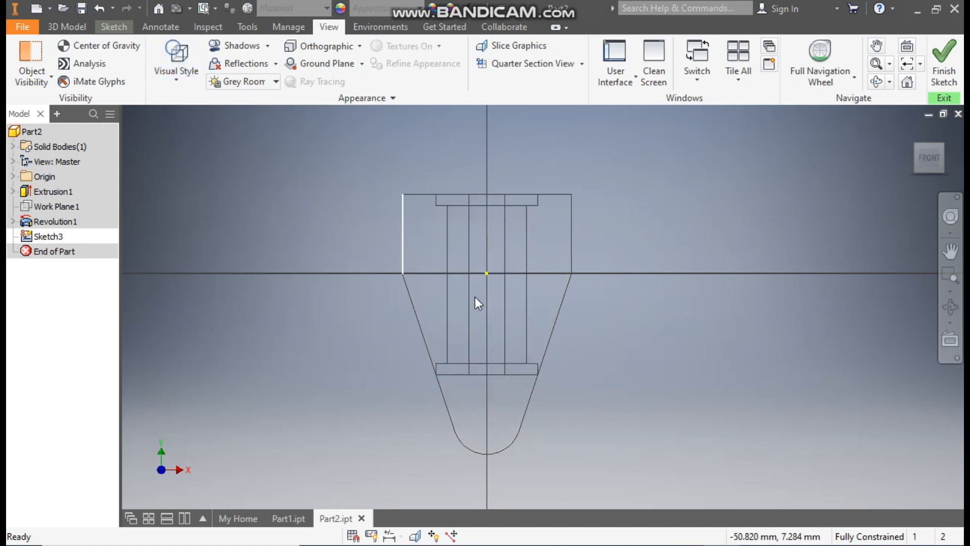
Draw a two-point rectangle about 9.7 mm wide from the plate's top edge down past the sketch origin.
{"action": "scroll", "coordinate": [472, 237], "scroll_direction": "up", "scroll_amount": 3}
{"action": "left_click", "coordinate": [114, 27]}
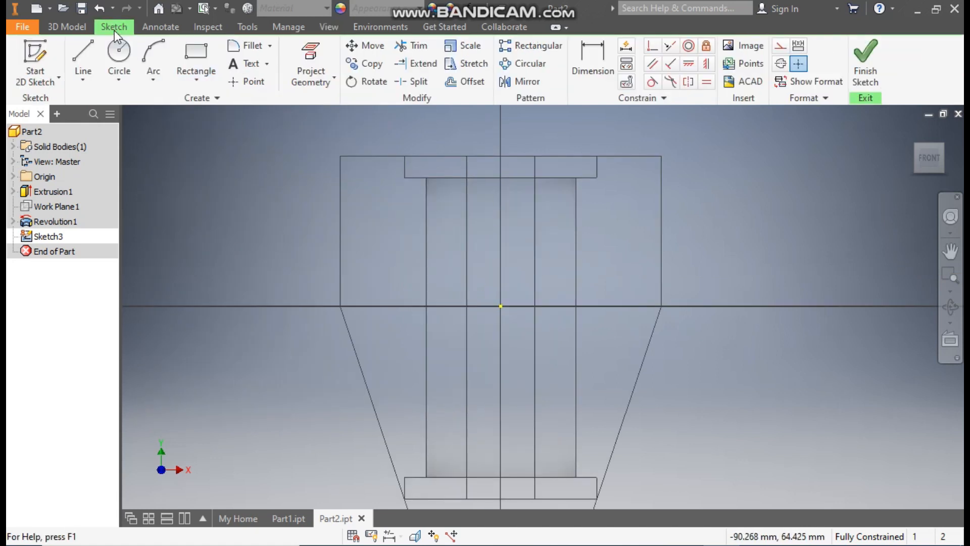
{"action": "left_click", "coordinate": [204, 78]}
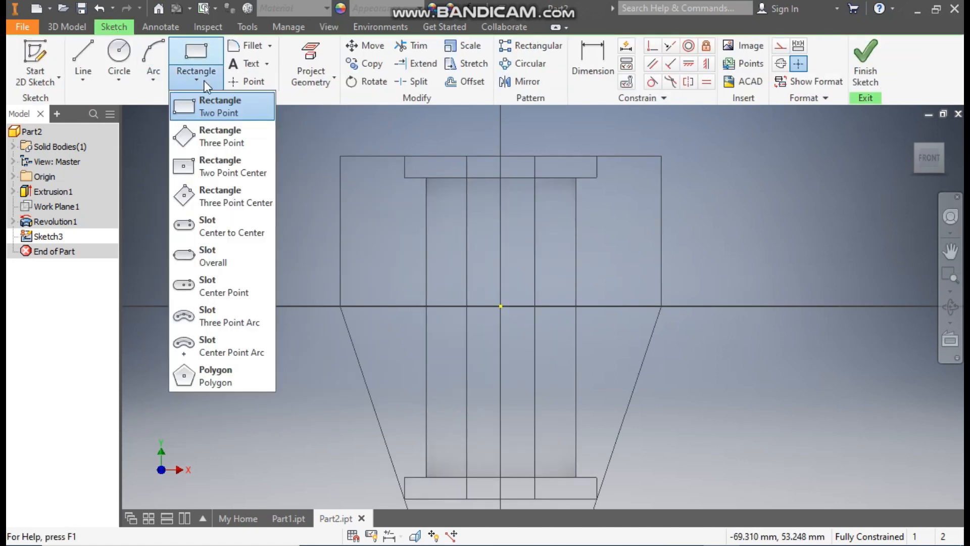
{"action": "left_click", "coordinate": [204, 106]}
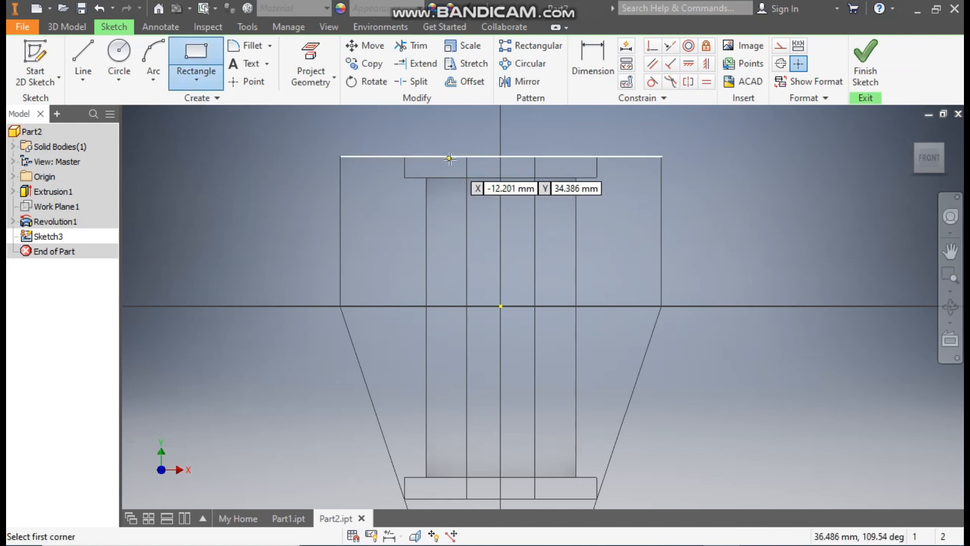
{"action": "scroll", "coordinate": [459, 156], "scroll_direction": "up", "scroll_amount": 3}
{"action": "left_click", "coordinate": [489, 155]}
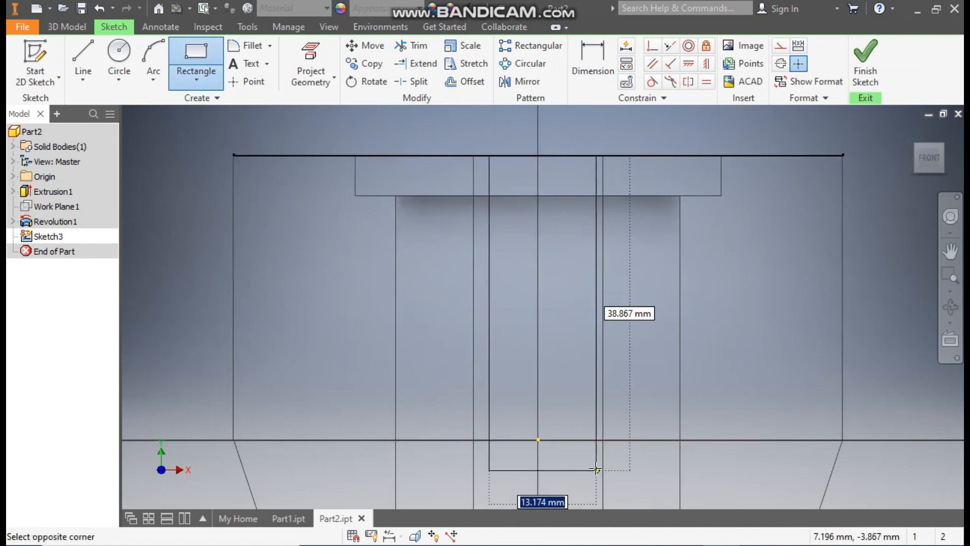
{"action": "middle_click_drag", "start_coordinate": [559, 495], "coordinate": [559, 313]}
{"action": "left_click", "coordinate": [569, 397]}
{"action": "scroll", "coordinate": [622, 301], "scroll_direction": "down", "scroll_amount": 4}
{"action": "middle_click_drag", "start_coordinate": [647, 303], "coordinate": [604, 317]}
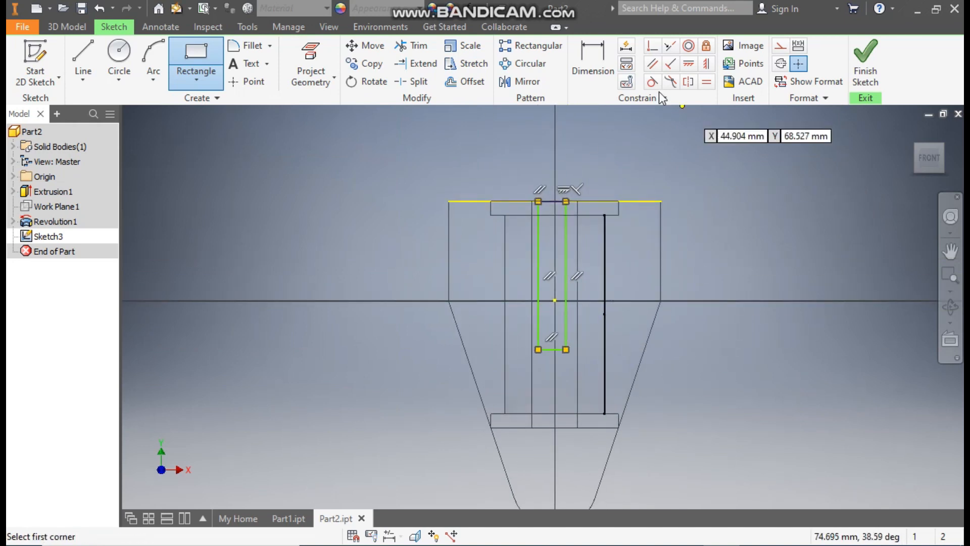
Dimension the narrow rectangle's width as 5 mm between its two long sides.
{"action": "left_click", "coordinate": [597, 58]}
{"action": "left_click", "coordinate": [566, 251]}
{"action": "left_click", "coordinate": [538, 256]}
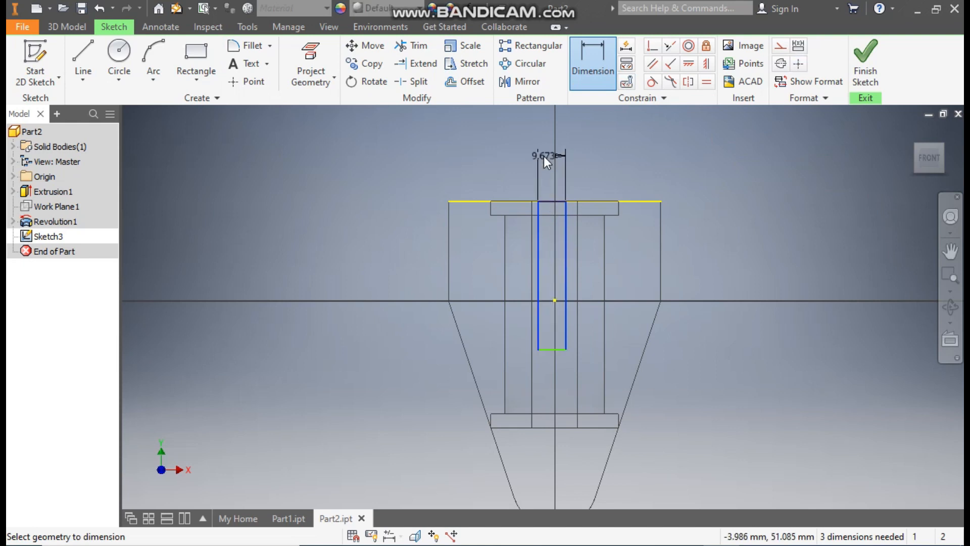
{"action": "left_click", "coordinate": [544, 156]}
{"action": "type", "text": "5"}
{"action": "key", "text": "Return"}
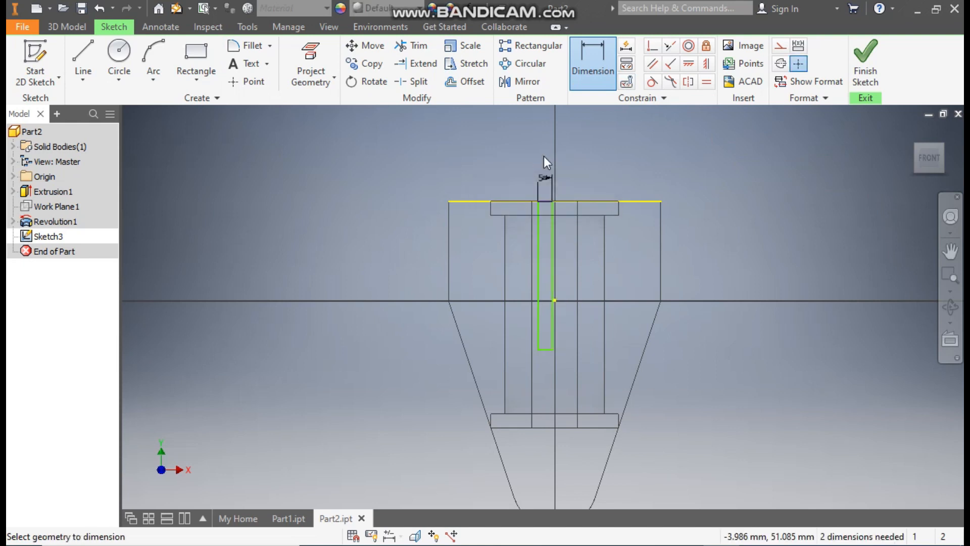
{"action": "key", "text": "Escape"}
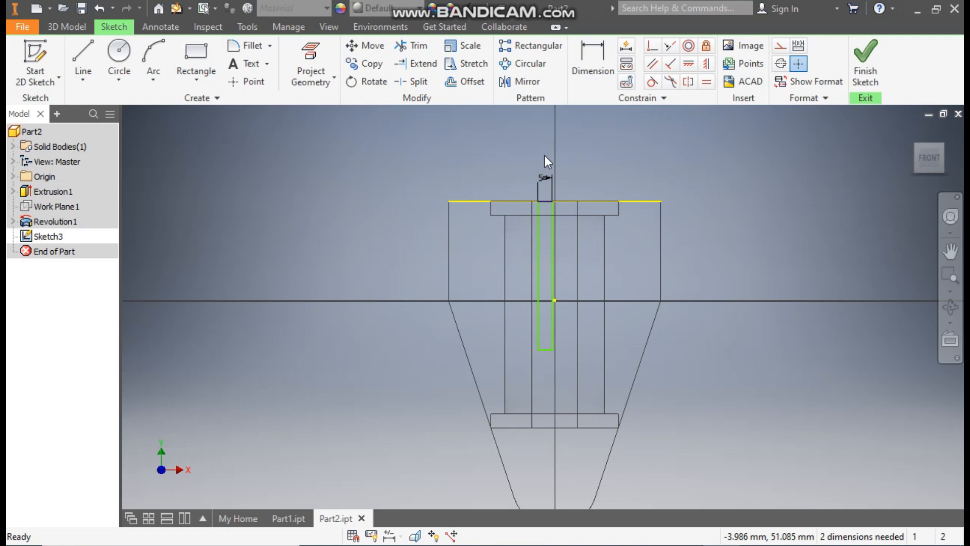
Align the midpoint of the rectangle's bottom edge vertically with the sketch origin using a Vertical constraint.
{"action": "left_click", "coordinate": [707, 63]}
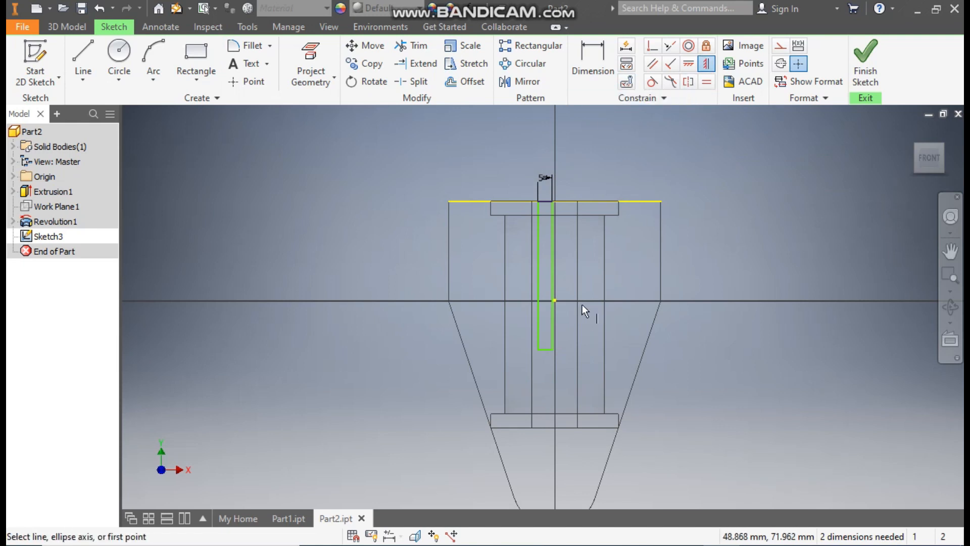
{"action": "scroll", "coordinate": [582, 304], "scroll_direction": "up", "scroll_amount": 5}
{"action": "left_click", "coordinate": [493, 297]}
{"action": "scroll", "coordinate": [521, 380], "scroll_direction": "down", "scroll_amount": 2}
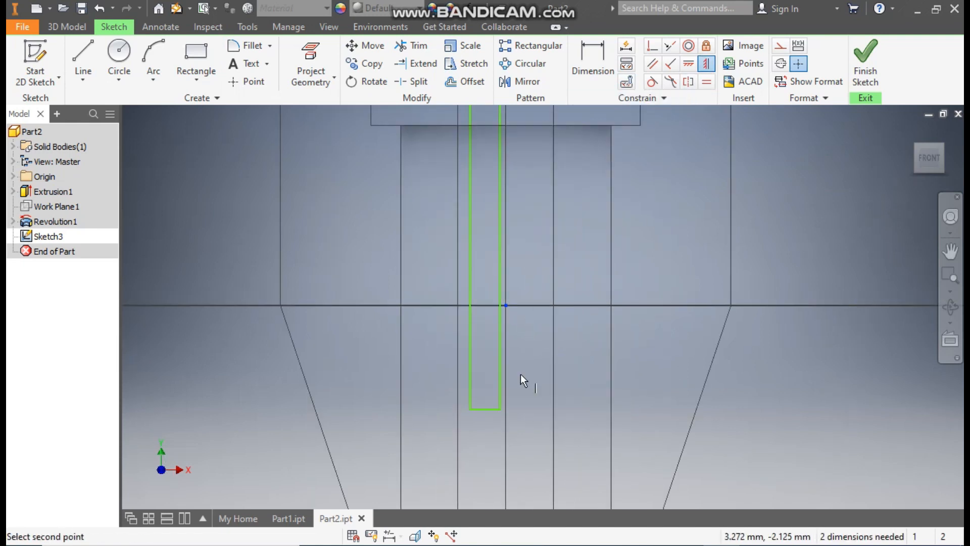
{"action": "left_click", "coordinate": [486, 409]}
{"action": "scroll", "coordinate": [606, 222], "scroll_direction": "down", "scroll_amount": 2}
{"action": "mouse_move", "coordinate": [607, 222]}
{"action": "middle_mouse_down"}
{"action": "mouse_move", "coordinate": [591, 249]}
{"action": "mouse_move", "coordinate": [613, 190]}
{"action": "middle_mouse_up"}
Make the midpoint of the rectangle's bottom edge coincident with the spool's bottom edge, and finish the sketch.
{"action": "left_click", "coordinate": [651, 47]}
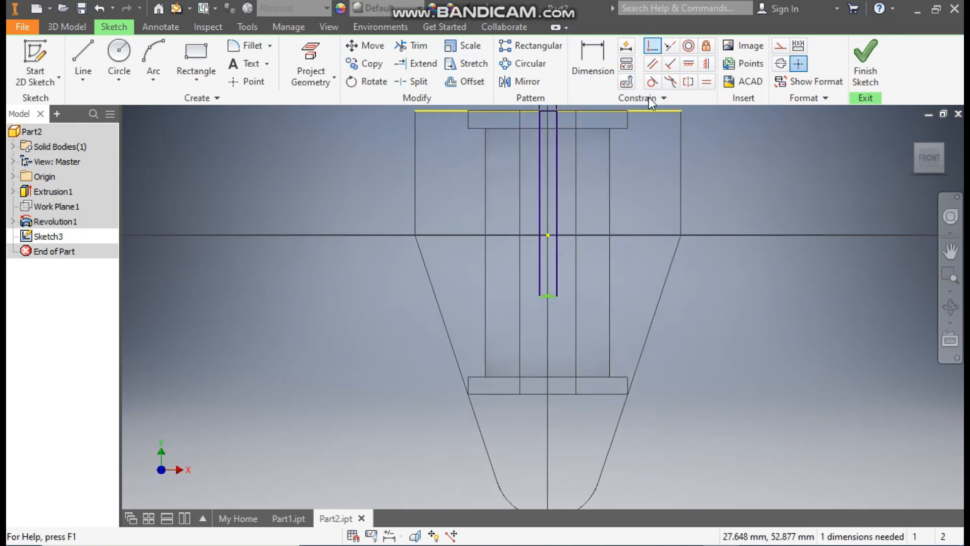
{"action": "left_click", "coordinate": [559, 395]}
{"action": "left_click", "coordinate": [548, 296]}
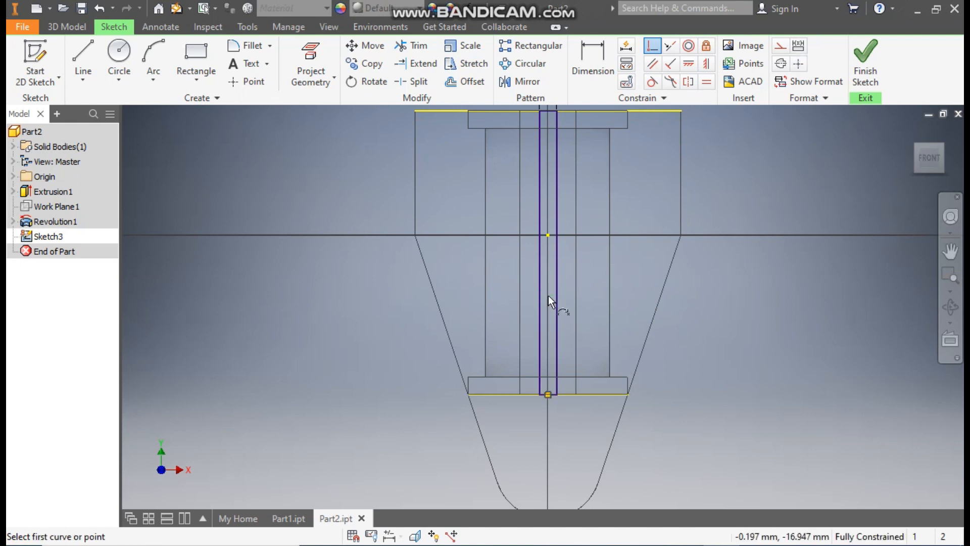
{"action": "key", "text": "Escape"}
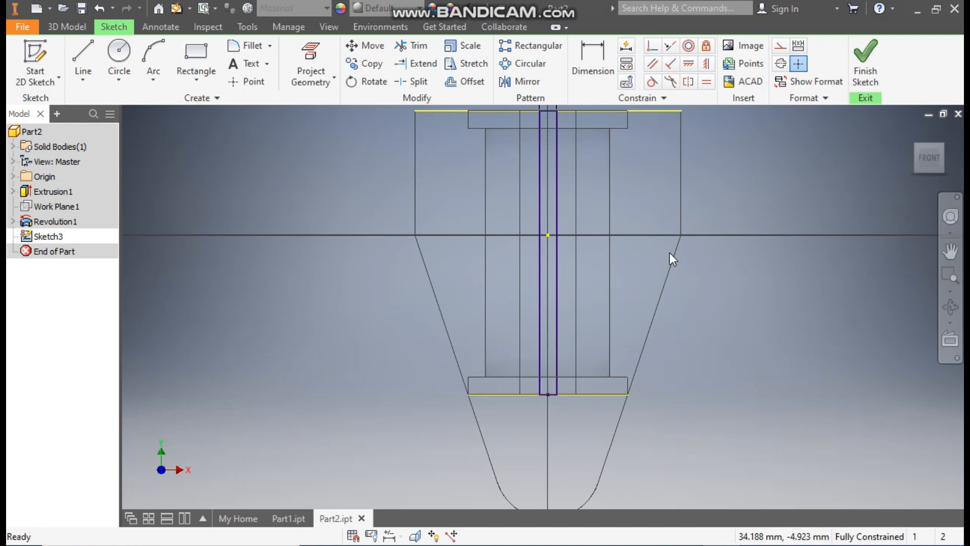
{"action": "left_click", "coordinate": [866, 65]}
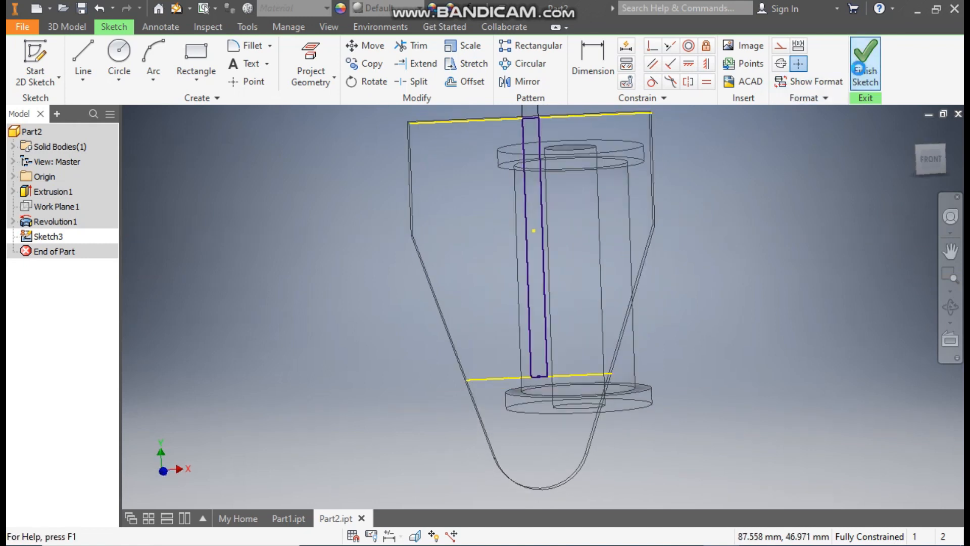
Extrude the narrow 5 mm rectangle from the plate to the spool using the To Next extent.
{"action": "left_click", "coordinate": [83, 56]}
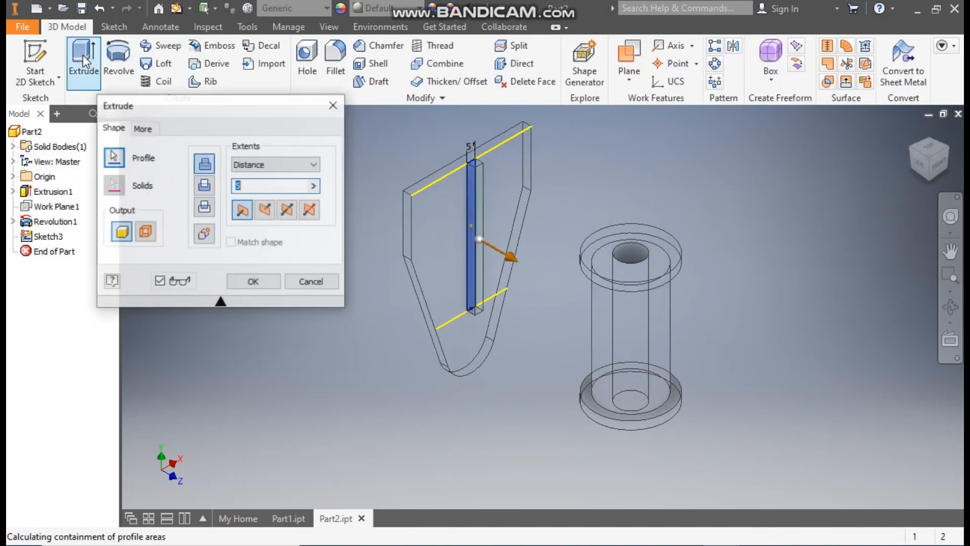
{"action": "left_click", "coordinate": [280, 164]}
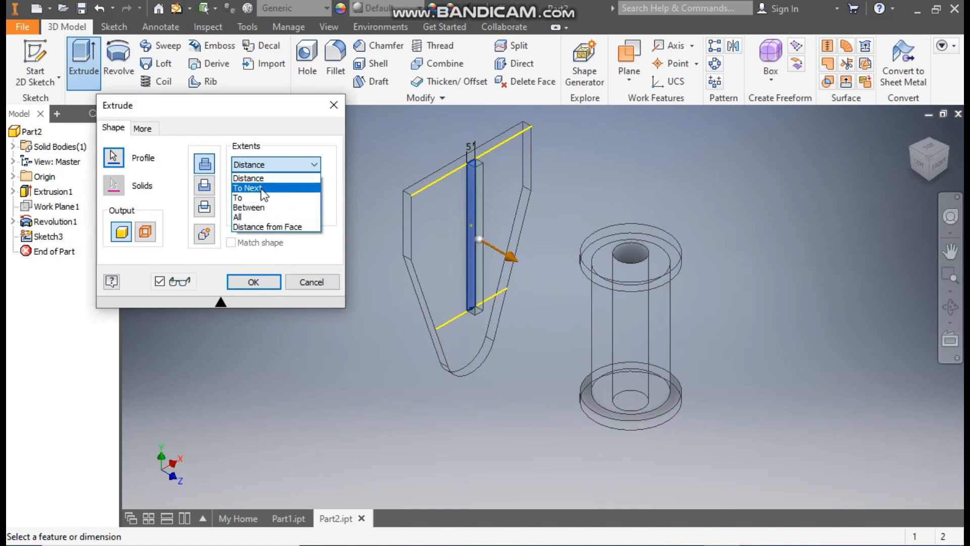
{"action": "left_click", "coordinate": [261, 188]}
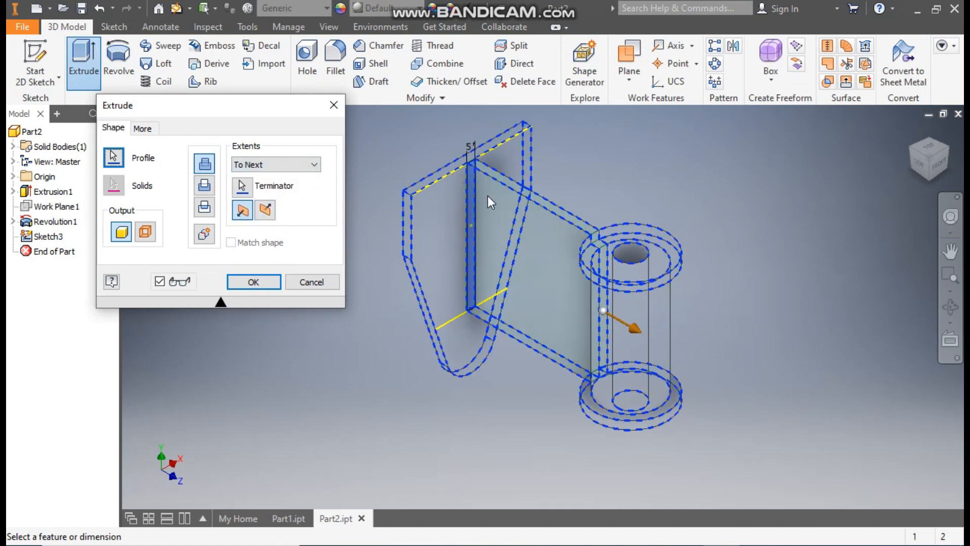
{"action": "scroll", "coordinate": [487, 196], "scroll_direction": "down", "scroll_amount": 3}
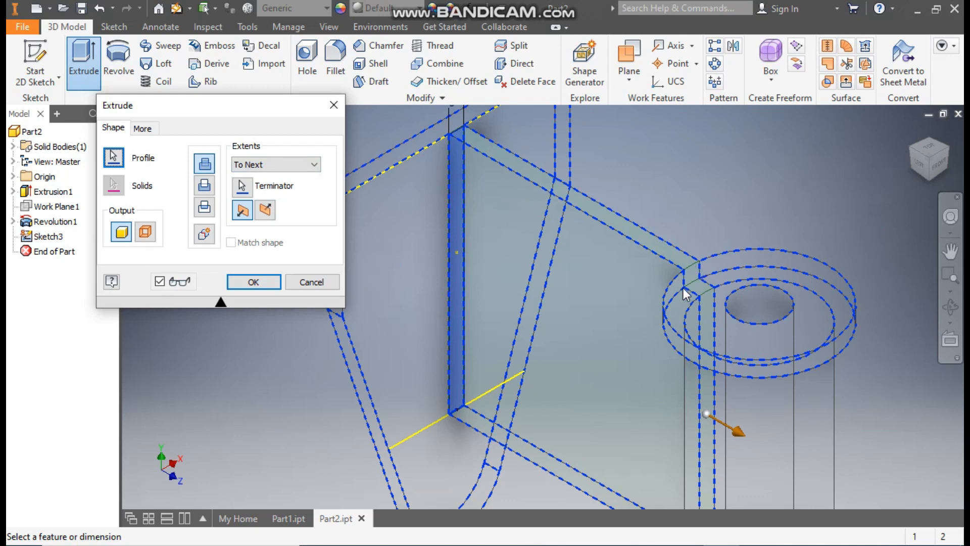
{"action": "left_click", "coordinate": [915, 169]}
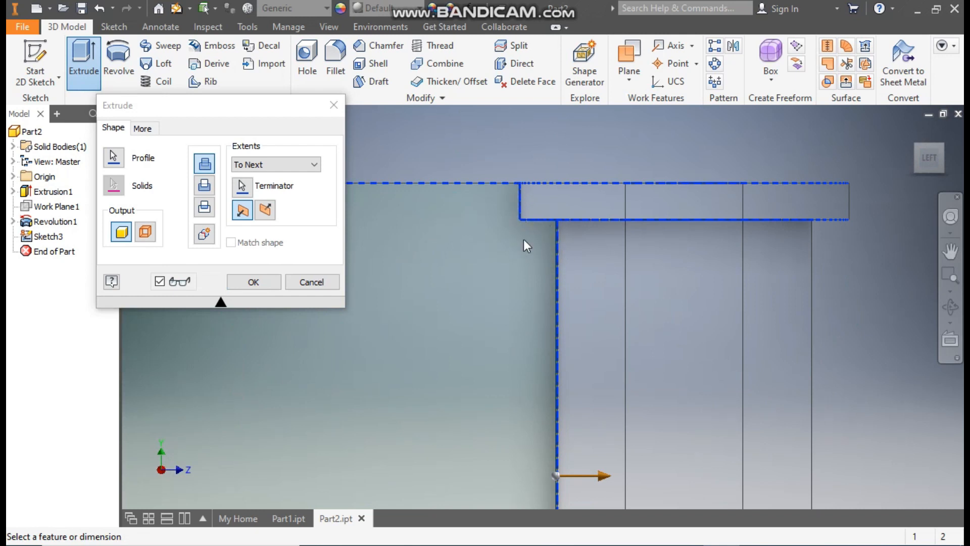
{"action": "left_click", "coordinate": [912, 132]}
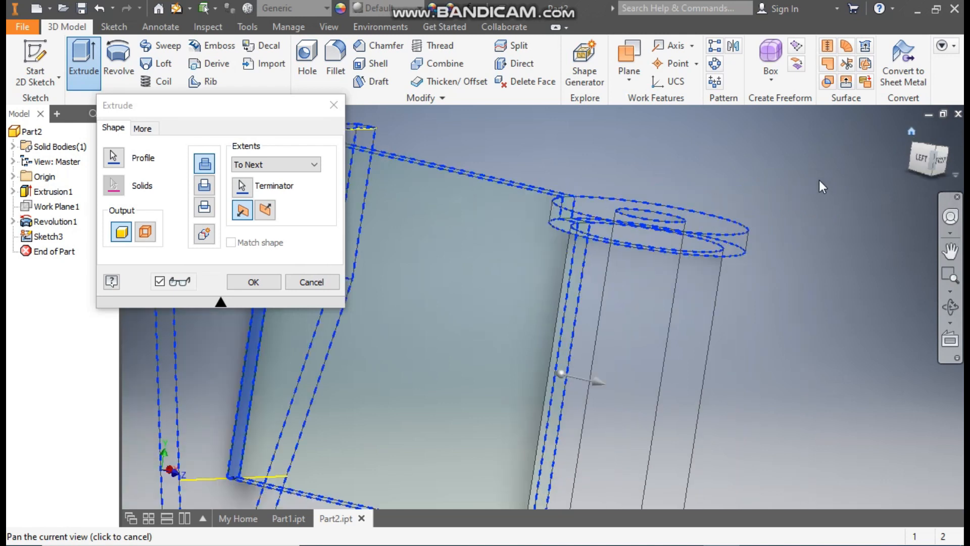
{"action": "scroll", "coordinate": [511, 243], "scroll_direction": "up", "scroll_amount": 4}
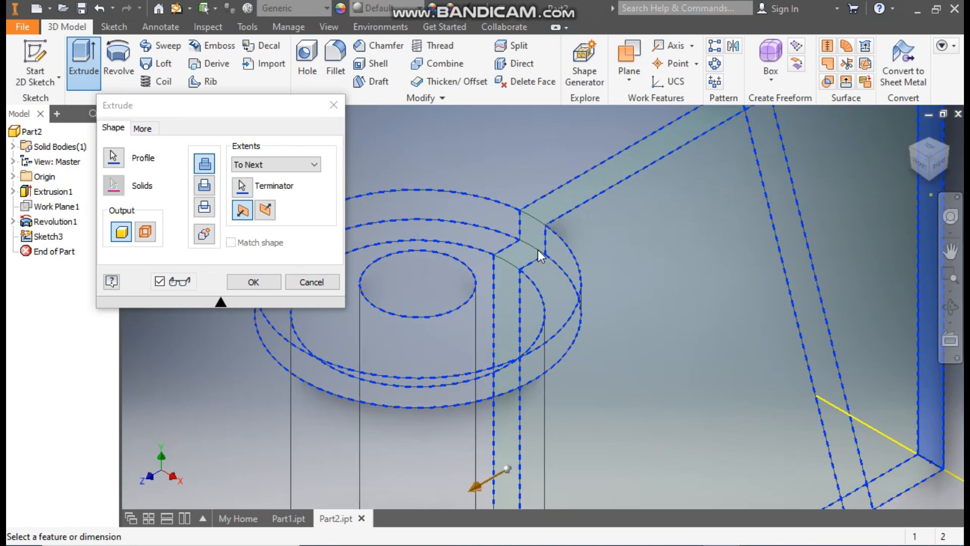
{"action": "scroll", "coordinate": [619, 207], "scroll_direction": "down", "scroll_amount": 4}
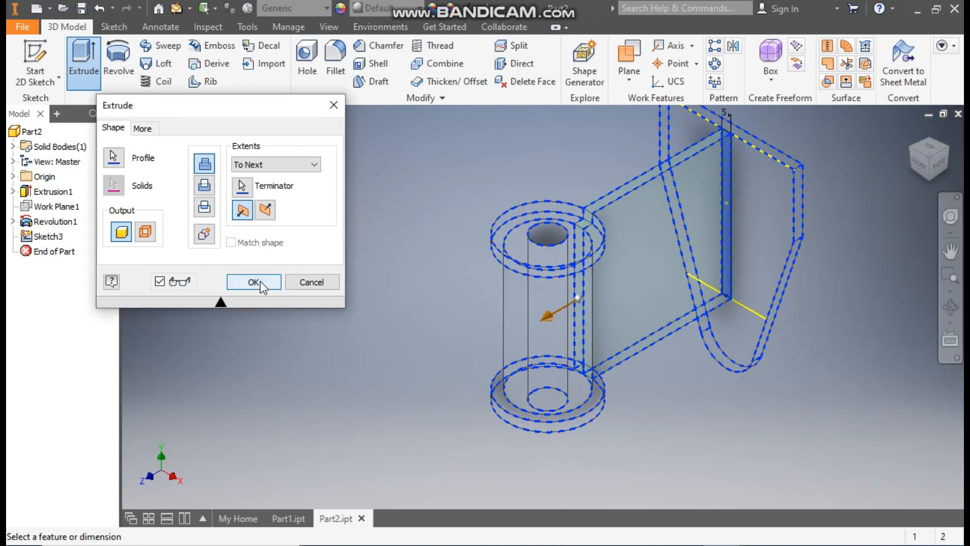
{"action": "left_click", "coordinate": [253, 281]}
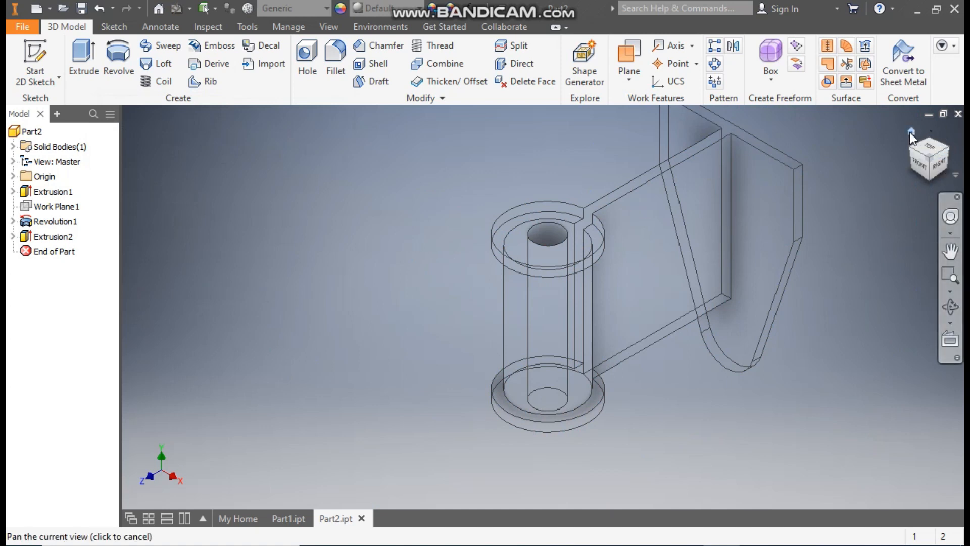
Start a new sketch on the origin XZ plane and orient it to a straight top view.
{"action": "left_click", "coordinate": [909, 152]}
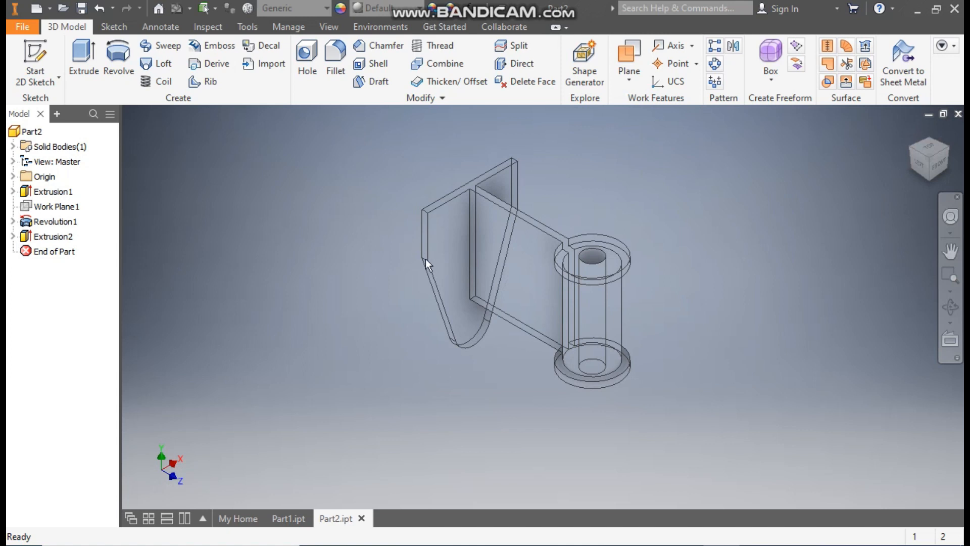
{"action": "left_click", "coordinate": [13, 177]}
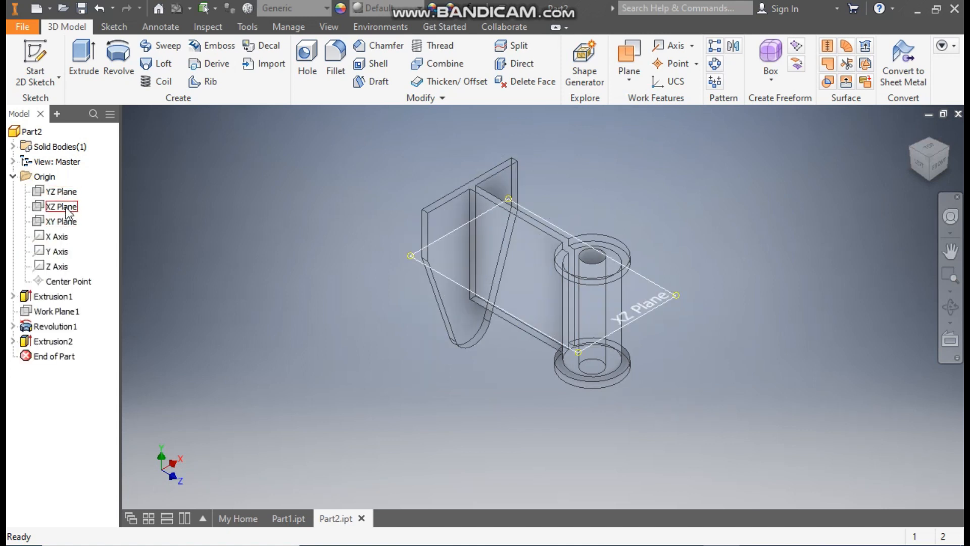
{"action": "left_click", "coordinate": [66, 209]}
{"action": "left_click", "coordinate": [581, 255]}
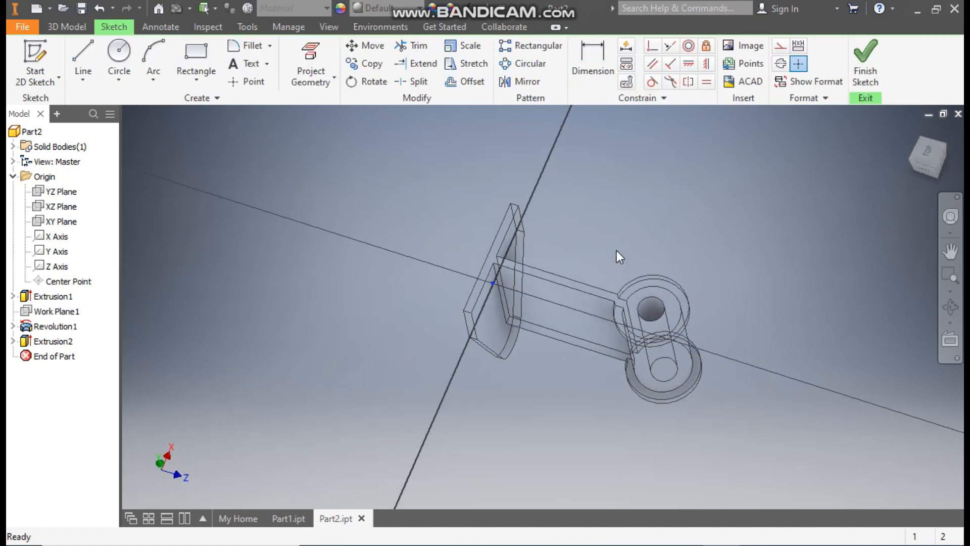
{"action": "left_click", "coordinate": [956, 141]}
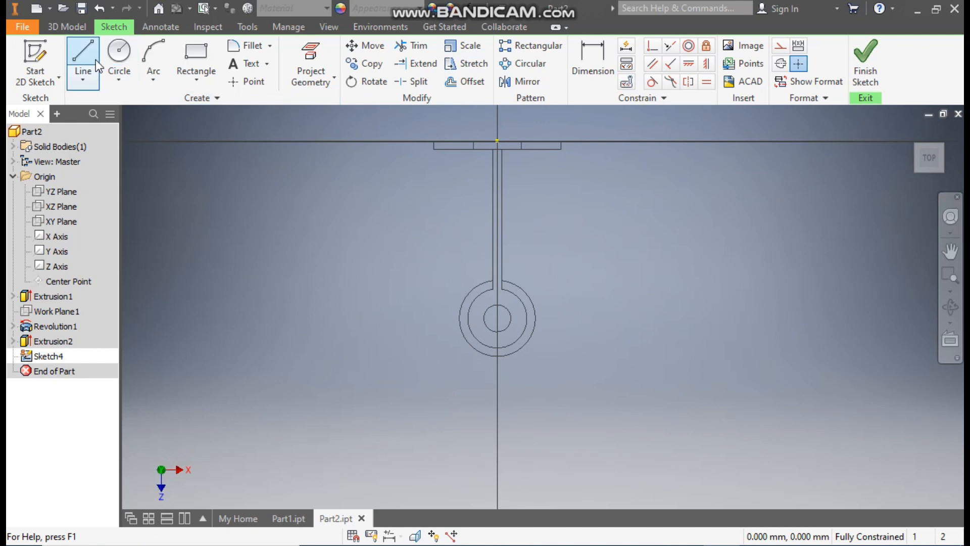
Draw three connected lines from the spool's barrel circle to the plate's inner edge, along that edge, and back to the circle's opposite side.
{"action": "left_click", "coordinate": [83, 52]}
{"action": "scroll", "coordinate": [500, 320], "scroll_direction": "up", "scroll_amount": 4}
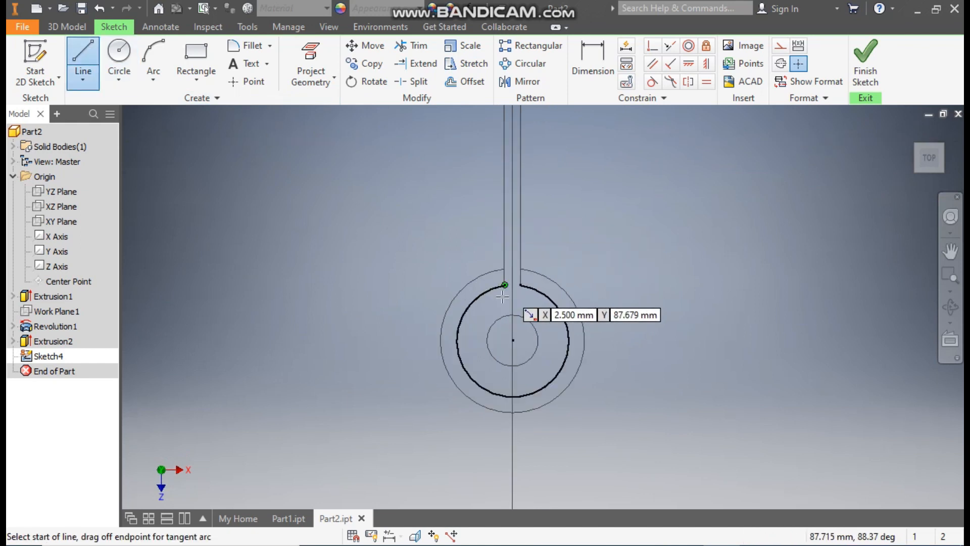
{"action": "left_click", "coordinate": [465, 310]}
{"action": "middle_click_drag", "start_coordinate": [466, 310], "coordinate": [485, 468]}
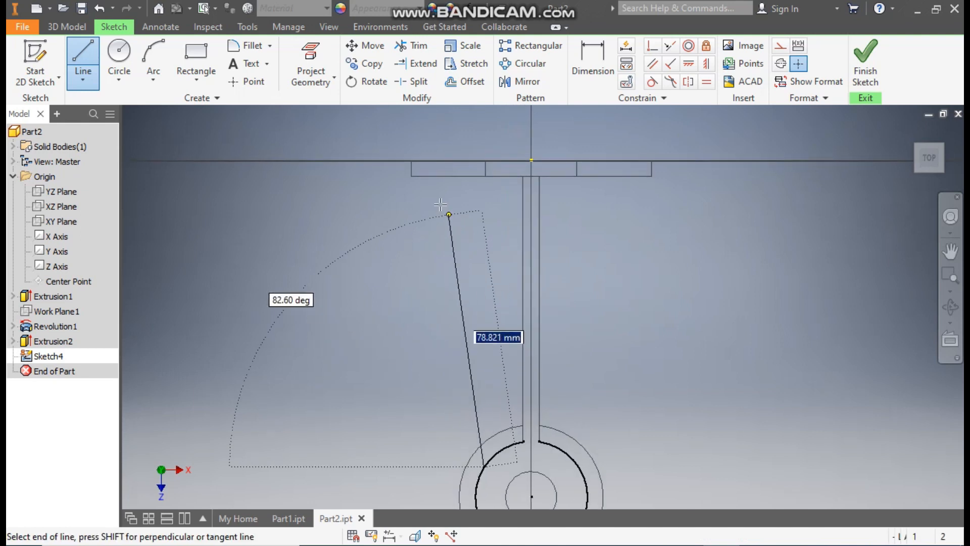
{"action": "left_click", "coordinate": [425, 176]}
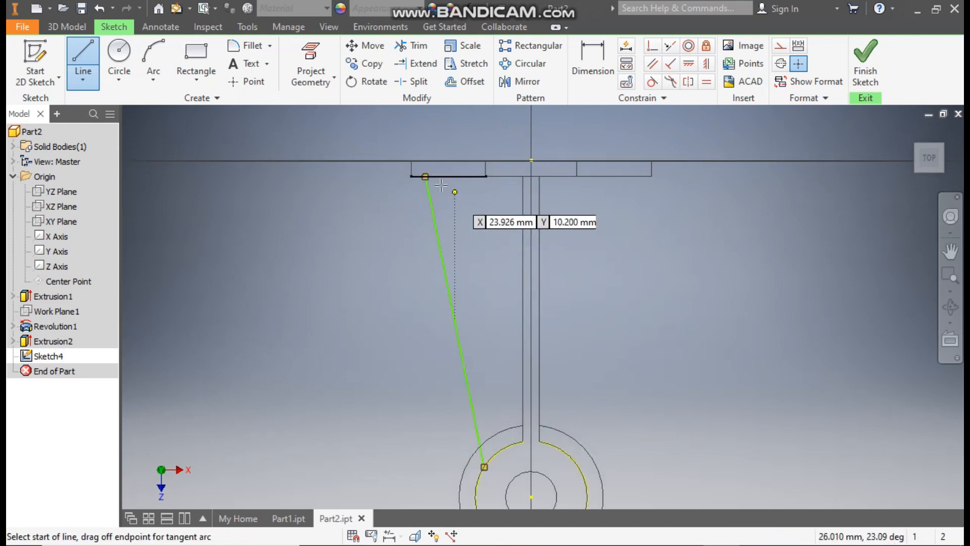
{"action": "left_click", "coordinate": [425, 177]}
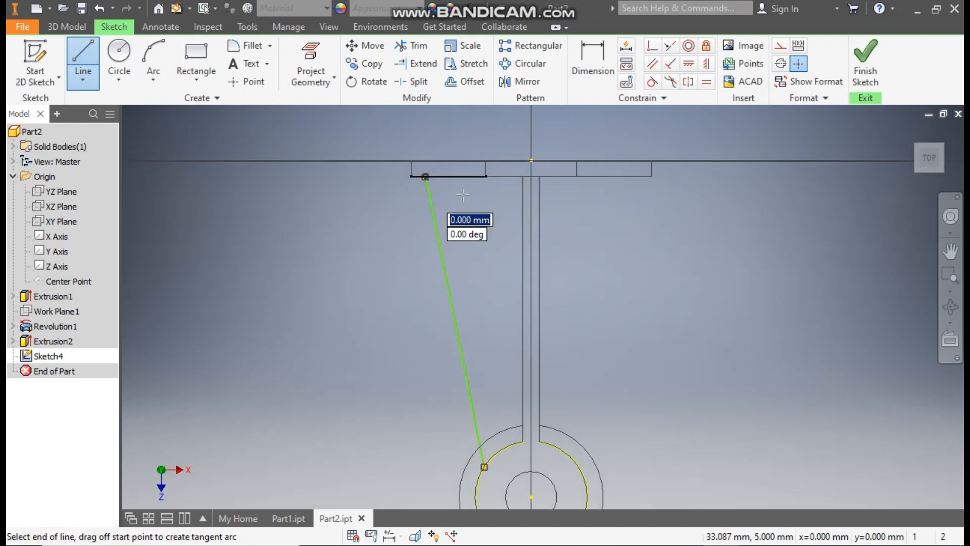
{"action": "left_click", "coordinate": [633, 177]}
{"action": "middle_click_drag", "start_coordinate": [630, 304], "coordinate": [636, 176]}
{"action": "left_click", "coordinate": [595, 356]}
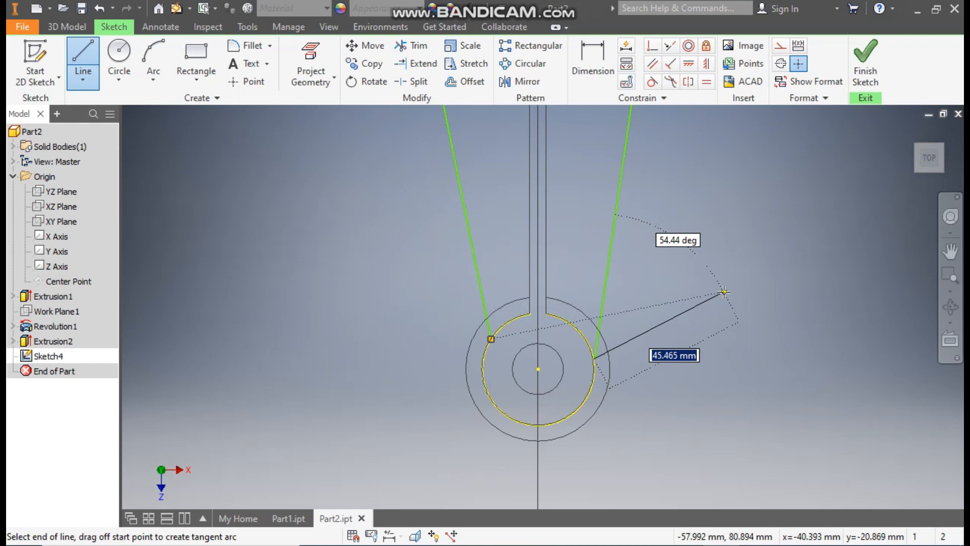
{"action": "key", "text": "Escape"}
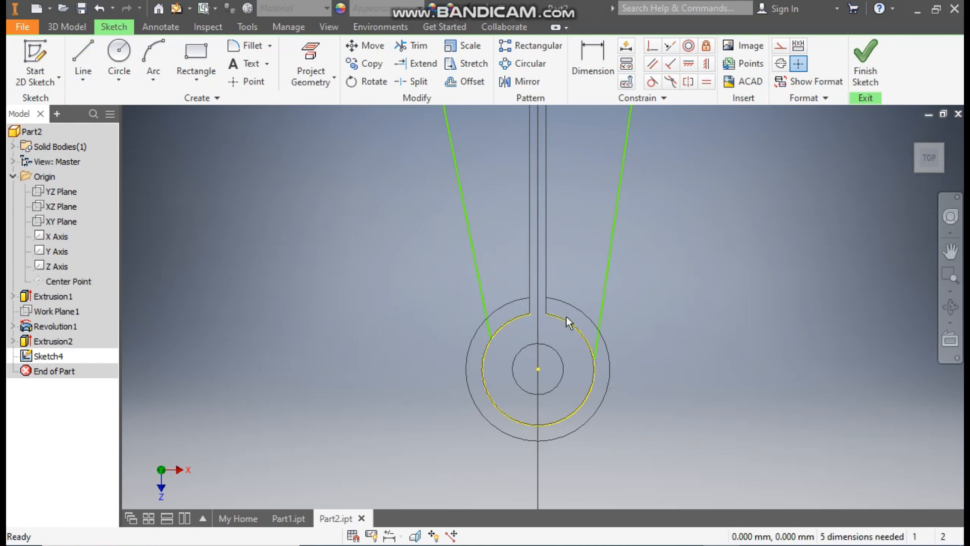
Make both slanted lines tangent to the spool's barrel circle.
{"action": "mouse_move", "coordinate": [641, 247]}
{"action": "middle_mouse_down"}
{"action": "mouse_move", "coordinate": [656, 251]}
{"action": "mouse_move", "coordinate": [655, 329]}
{"action": "middle_mouse_up"}
{"action": "scroll", "coordinate": [655, 329], "scroll_direction": "down", "scroll_amount": 2}
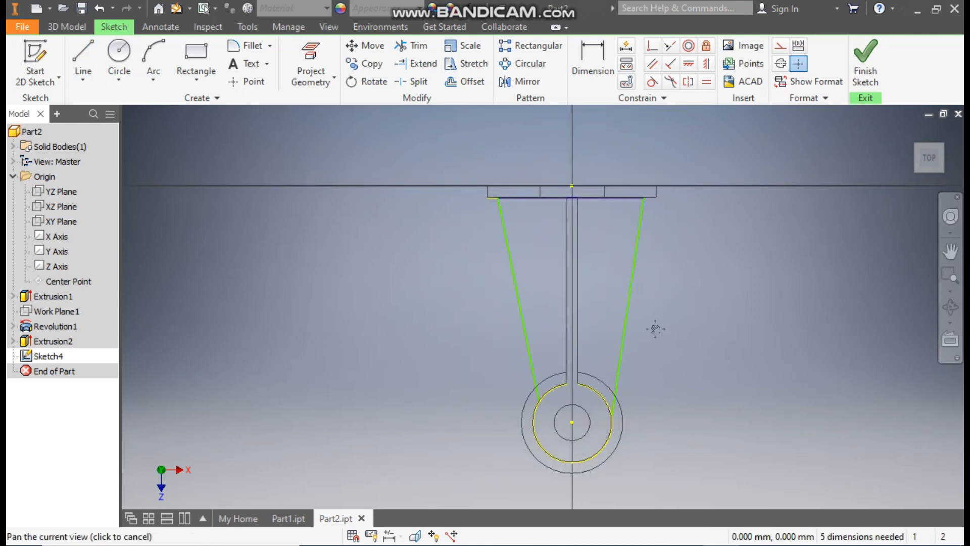
{"action": "left_click", "coordinate": [652, 81]}
{"action": "left_click", "coordinate": [626, 316]}
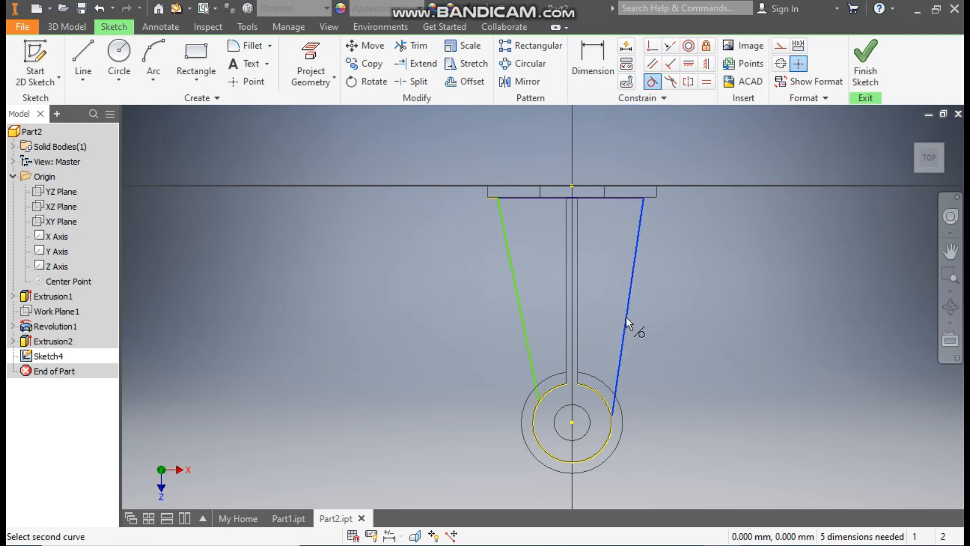
{"action": "left_click", "coordinate": [600, 395]}
{"action": "left_click", "coordinate": [526, 363]}
{"action": "left_click", "coordinate": [545, 395]}
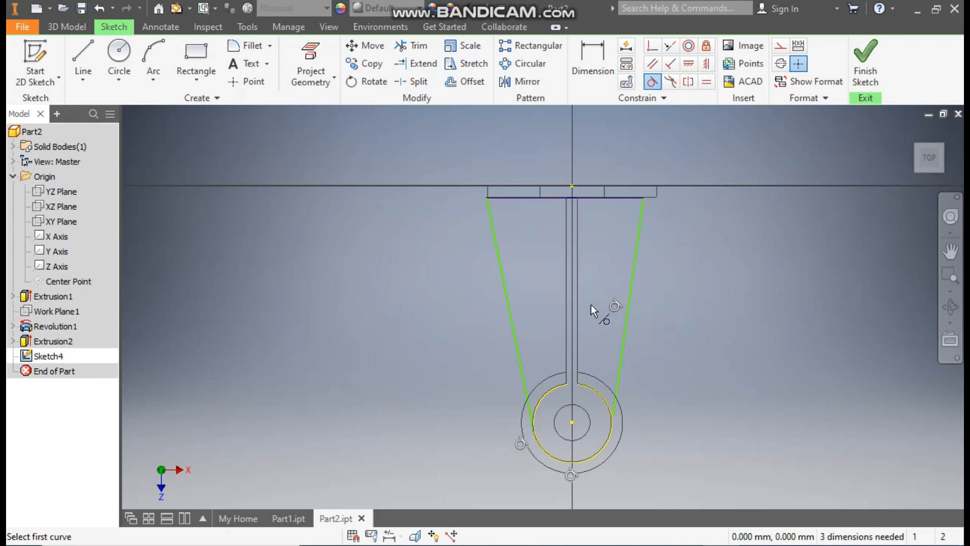
{"action": "left_click", "coordinate": [593, 62]}
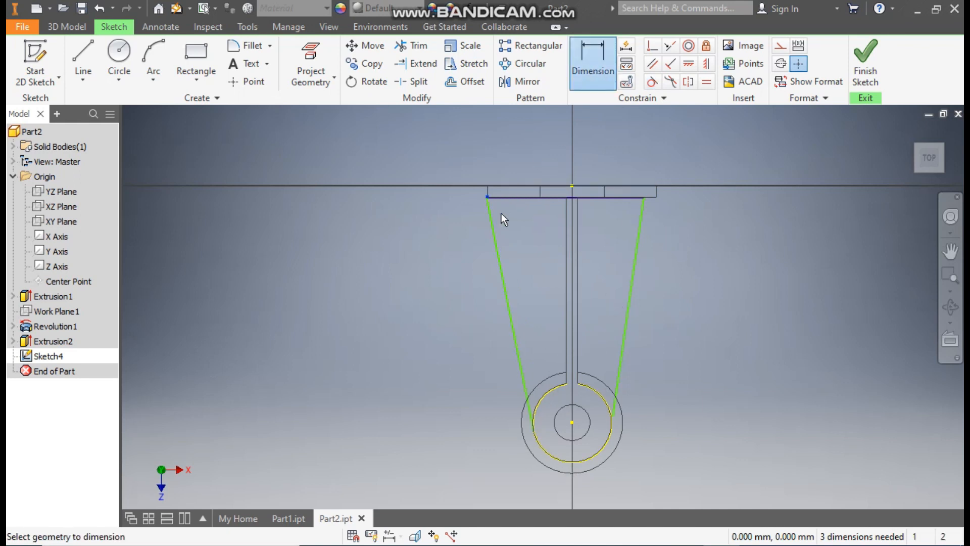
{"action": "left_click", "coordinate": [566, 218]}
{"action": "left_click", "coordinate": [542, 225]}
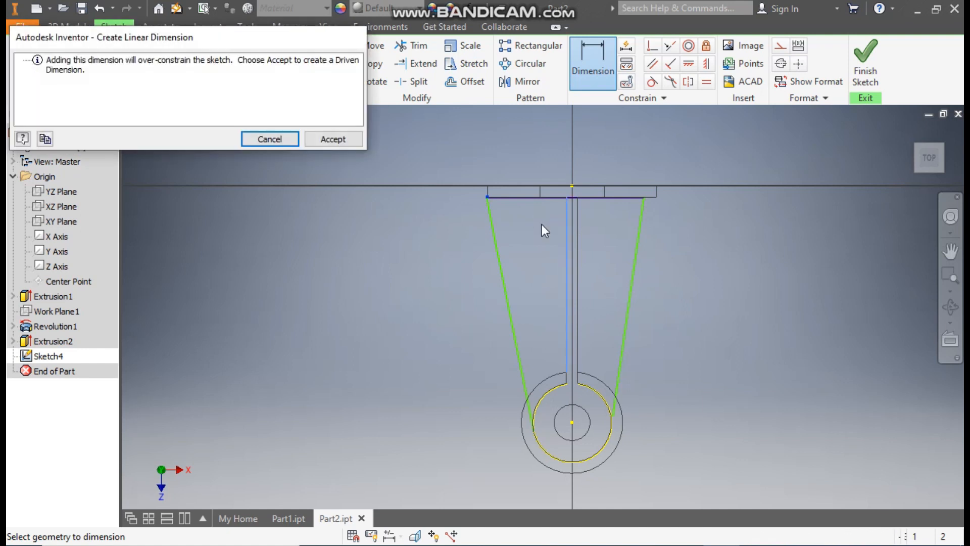
{"action": "left_click", "coordinate": [295, 143]}
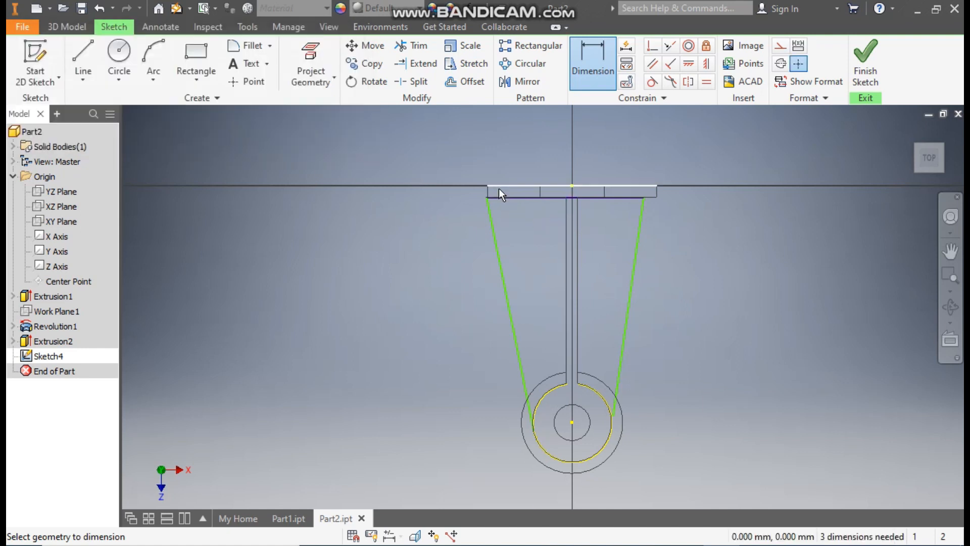
{"action": "scroll", "coordinate": [495, 203], "scroll_direction": "up", "scroll_amount": 5}
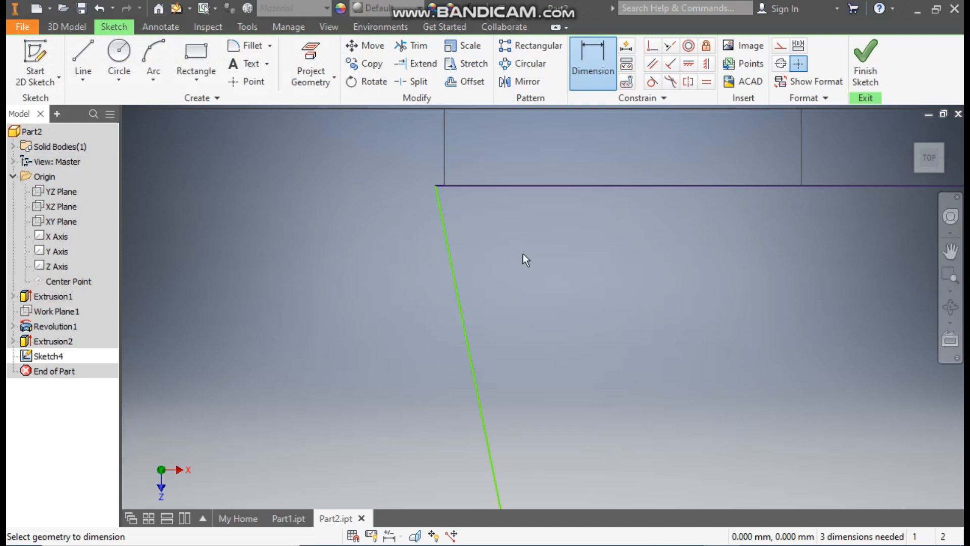
{"action": "key", "text": "Escape"}
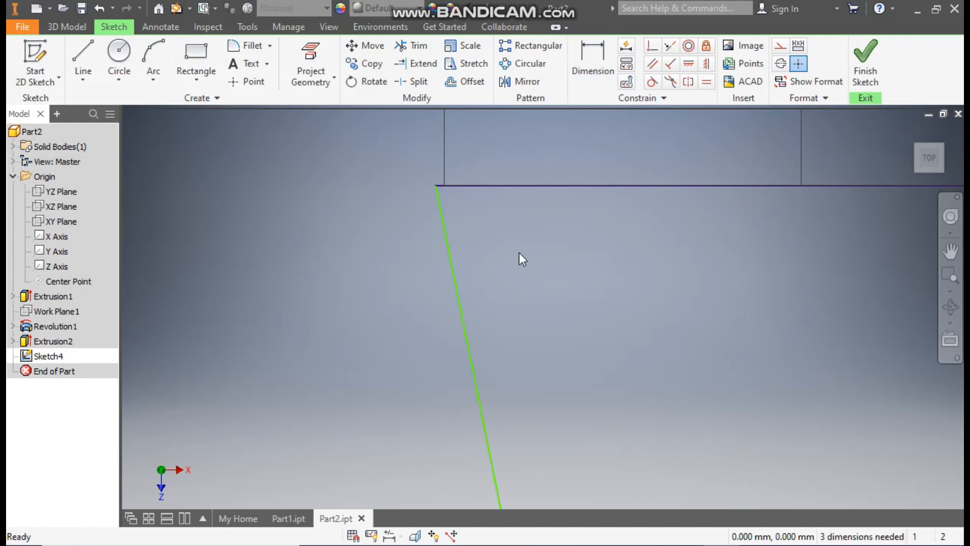
Move the first slanted line's plate-side endpoint inward along the plate edge and dimension it 25 mm from the web's near side.
{"action": "left_click_drag", "start_coordinate": [436, 188], "coordinate": [500, 208]}
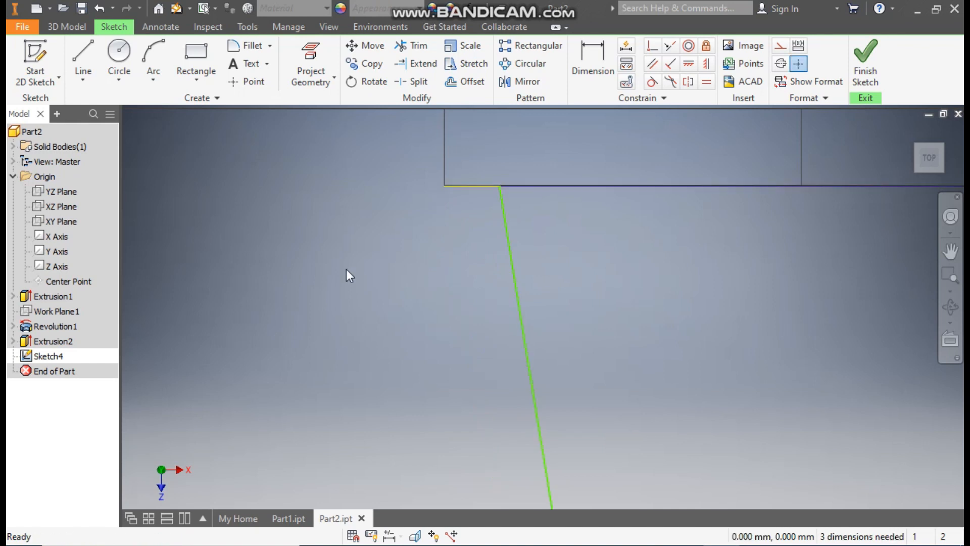
{"action": "left_click", "coordinate": [593, 65]}
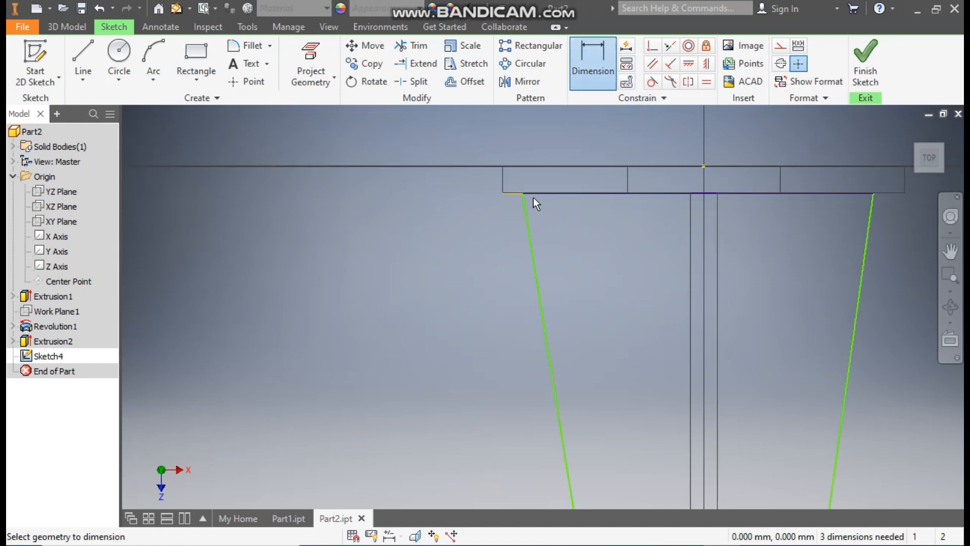
{"action": "left_click", "coordinate": [691, 238]}
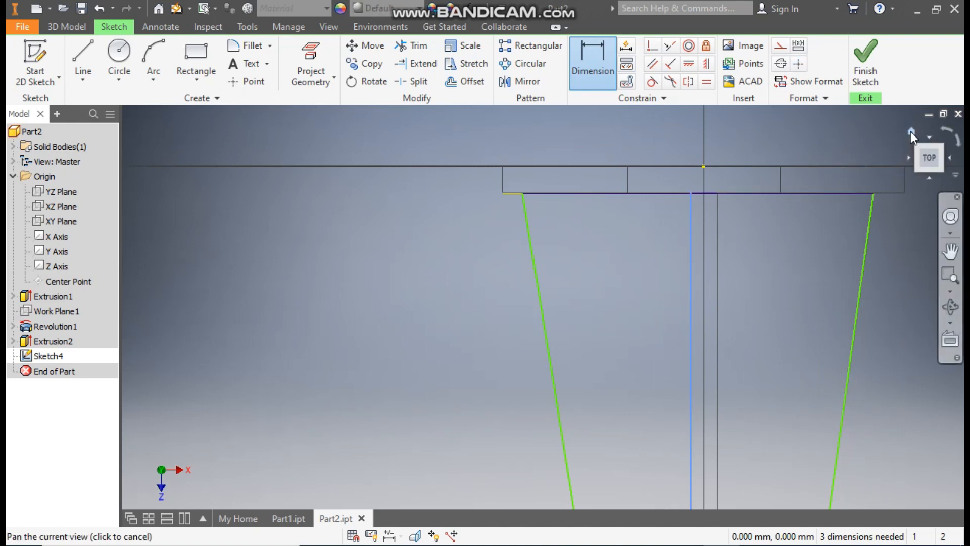
{"action": "left_click", "coordinate": [912, 131]}
{"action": "scroll", "coordinate": [541, 171], "scroll_direction": "down", "scroll_amount": 5}
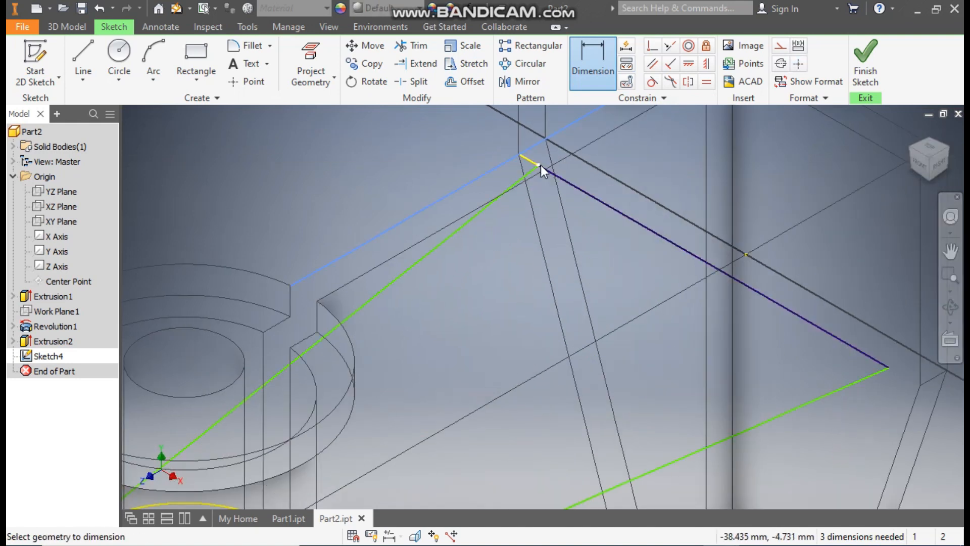
{"action": "left_click", "coordinate": [540, 168]}
{"action": "left_click", "coordinate": [523, 232]}
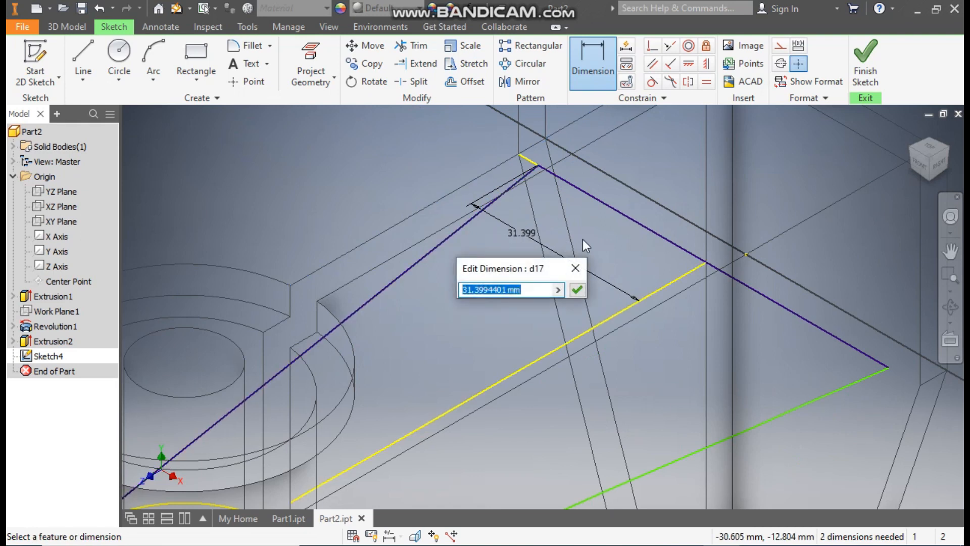
{"action": "type", "text": "25"}
{"action": "key", "text": "Return"}
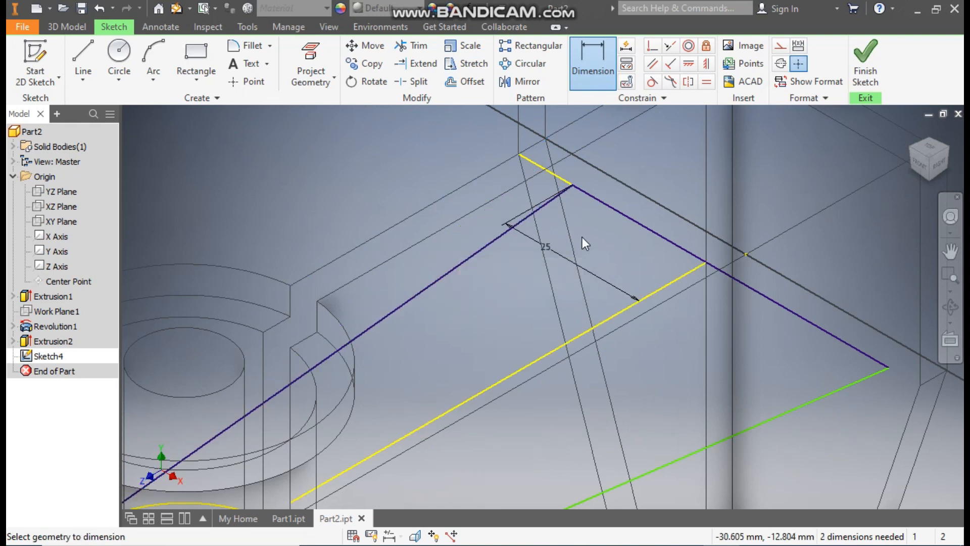
Dimension the second slanted line's plate-side endpoint 25 mm from the web's adjacent side, viewing the sketch from the top.
{"action": "scroll", "coordinate": [583, 237], "scroll_direction": "up", "scroll_amount": 3}
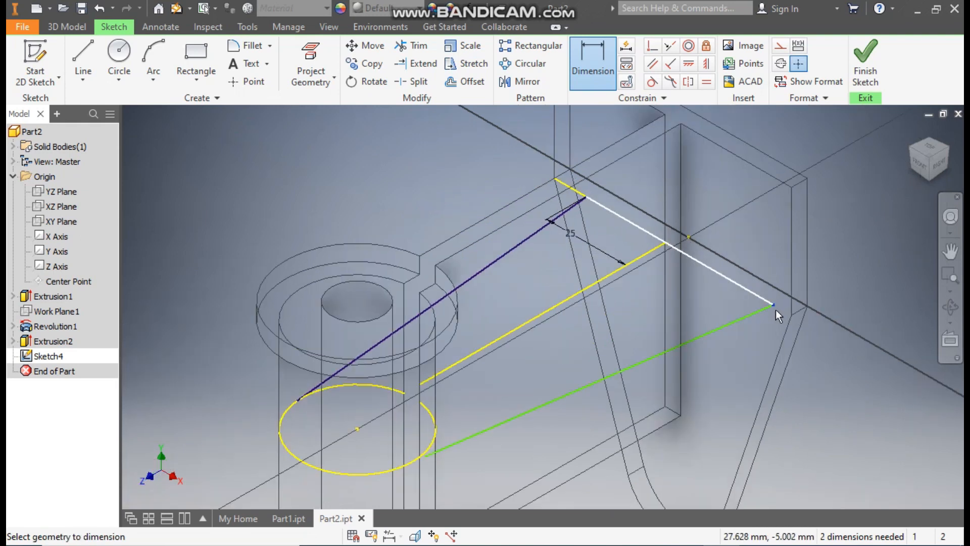
{"action": "left_click", "coordinate": [929, 148]}
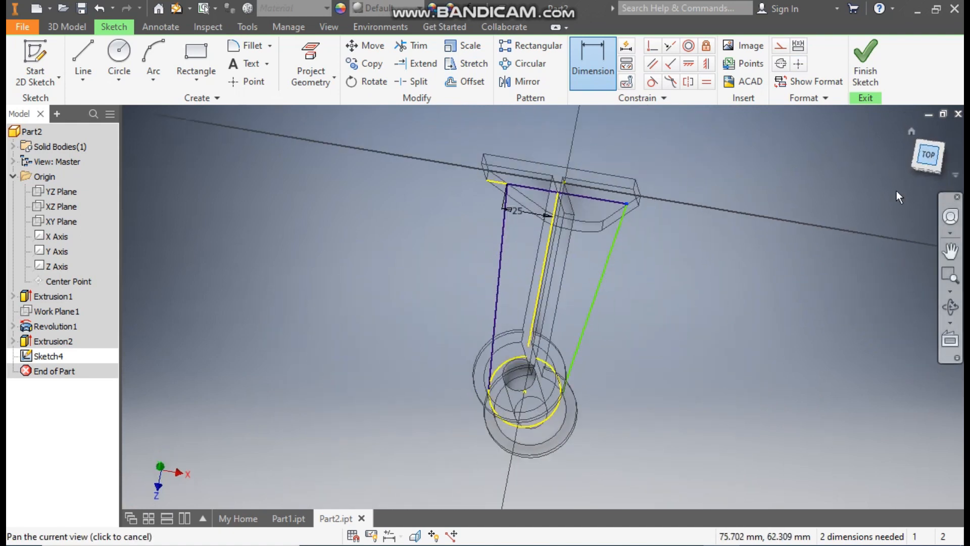
{"action": "scroll", "coordinate": [590, 232], "scroll_direction": "down", "scroll_amount": 5}
{"action": "left_click", "coordinate": [581, 235]}
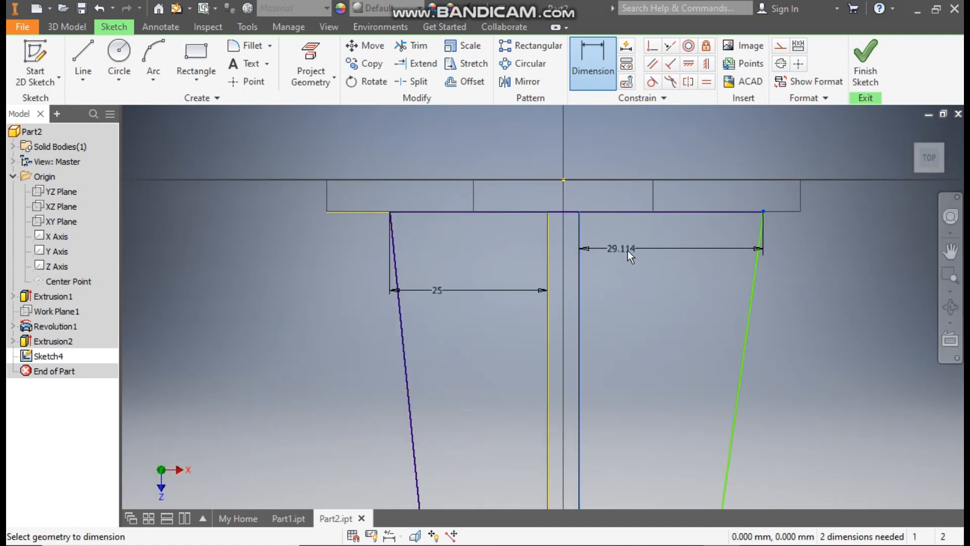
{"action": "left_click", "coordinate": [643, 260]}
{"action": "type", "text": "25"}
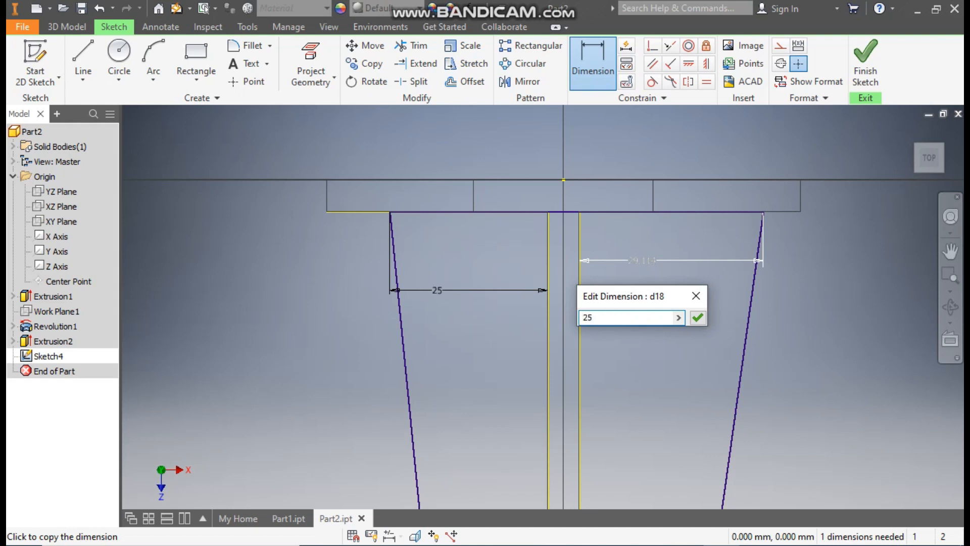
{"action": "key", "text": "Return"}
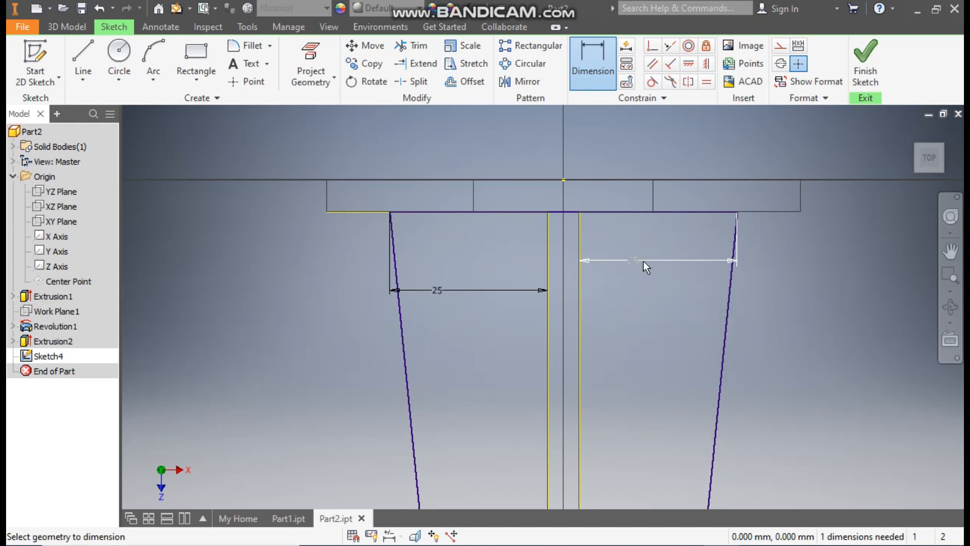
{"action": "scroll", "coordinate": [639, 243], "scroll_direction": "up", "scroll_amount": 4}
{"action": "middle_click_drag", "start_coordinate": [742, 432], "coordinate": [726, 326]}
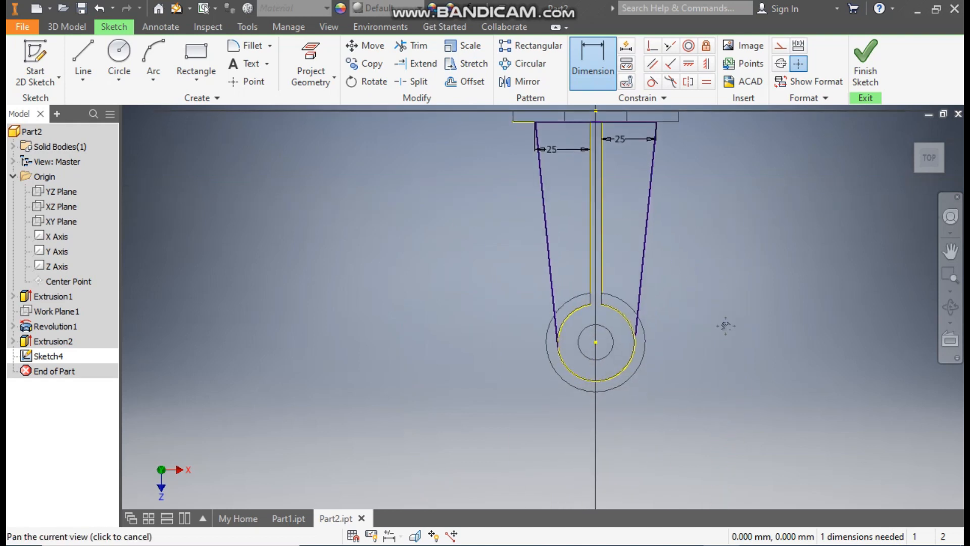
{"action": "left_click", "coordinate": [153, 63]}
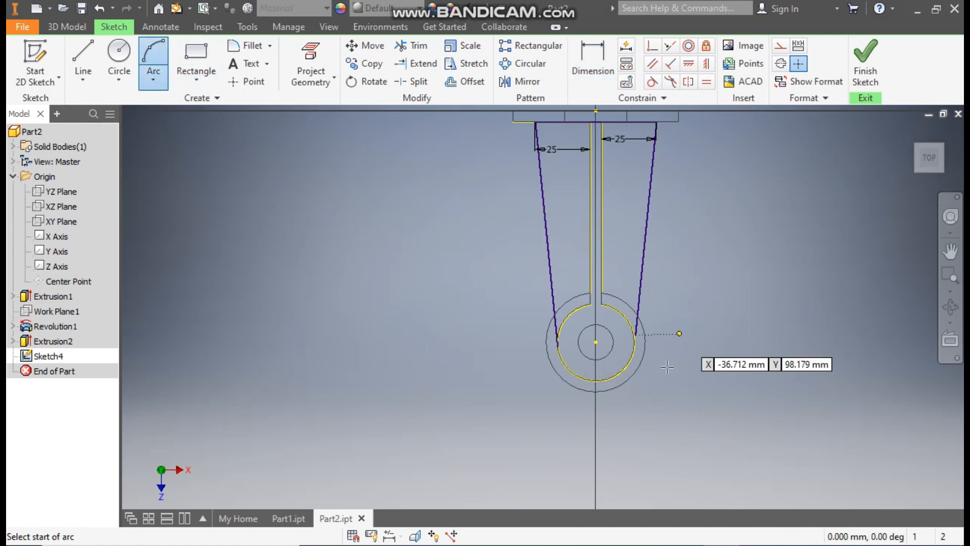
{"action": "scroll", "coordinate": [643, 342], "scroll_direction": "down", "scroll_amount": 3}
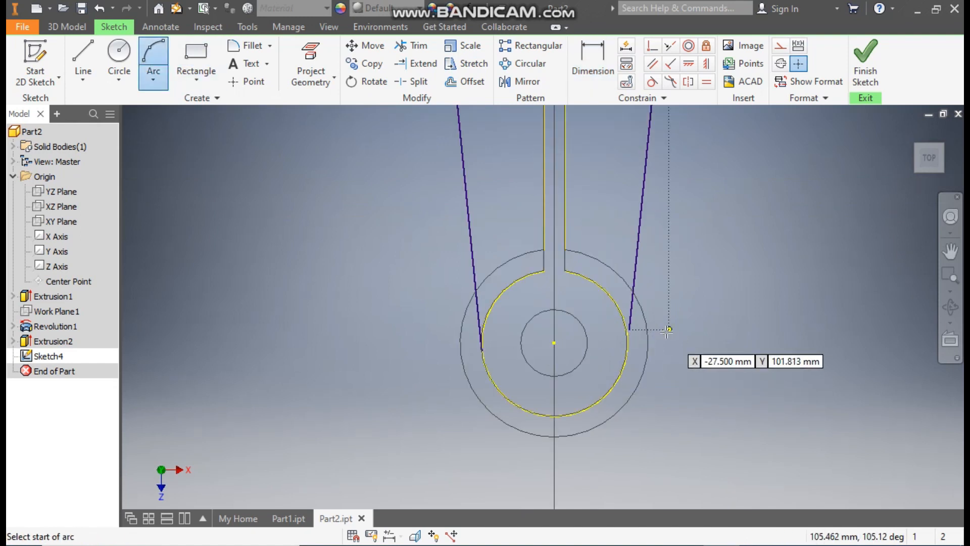
{"action": "key", "text": "Escape"}
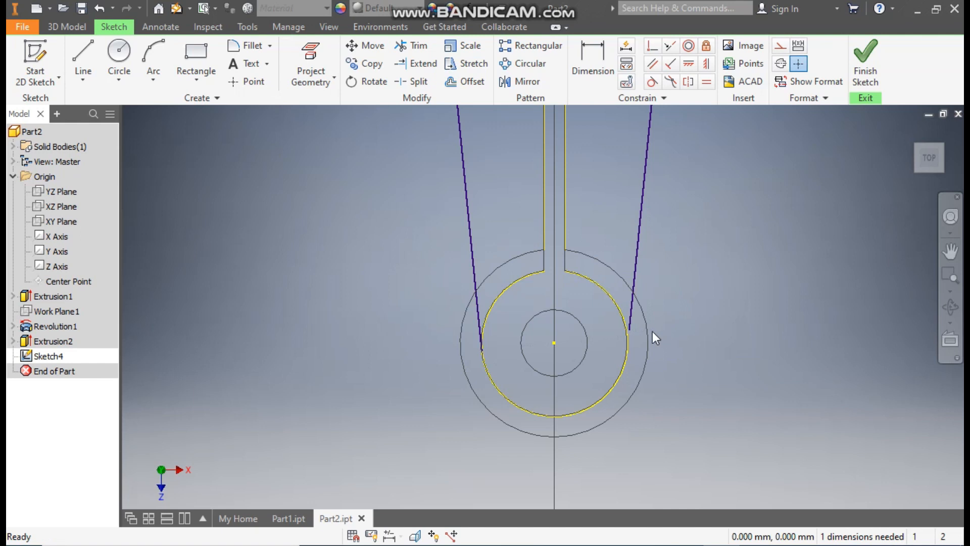
Stretch the second slanted line's free end past the spool's barrel circle and trim the excess back to the circle.
{"action": "left_click_drag", "start_coordinate": [630, 329], "coordinate": [612, 502]}
{"action": "middle_click_drag", "start_coordinate": [681, 391], "coordinate": [666, 285]}
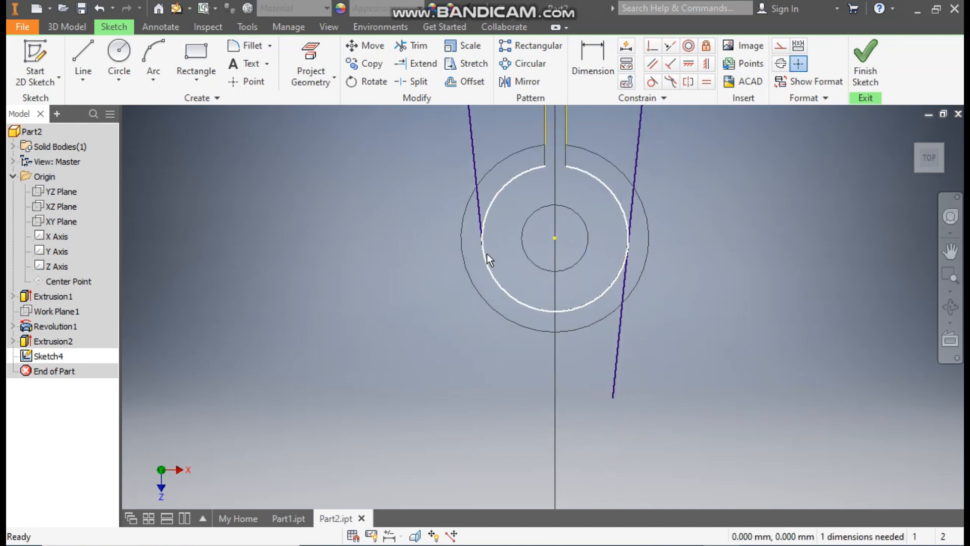
{"action": "mouse_move", "coordinate": [484, 246]}
{"action": "left_mouse_down"}
{"action": "mouse_move", "coordinate": [502, 356]}
{"action": "mouse_move", "coordinate": [478, 253]}
{"action": "left_mouse_up"}
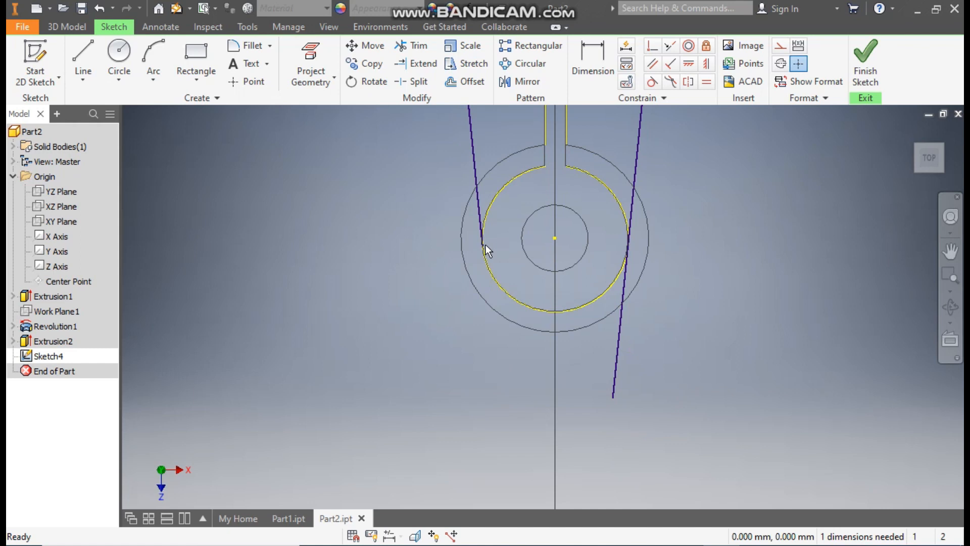
{"action": "middle_click_drag", "start_coordinate": [385, 222], "coordinate": [396, 256]}
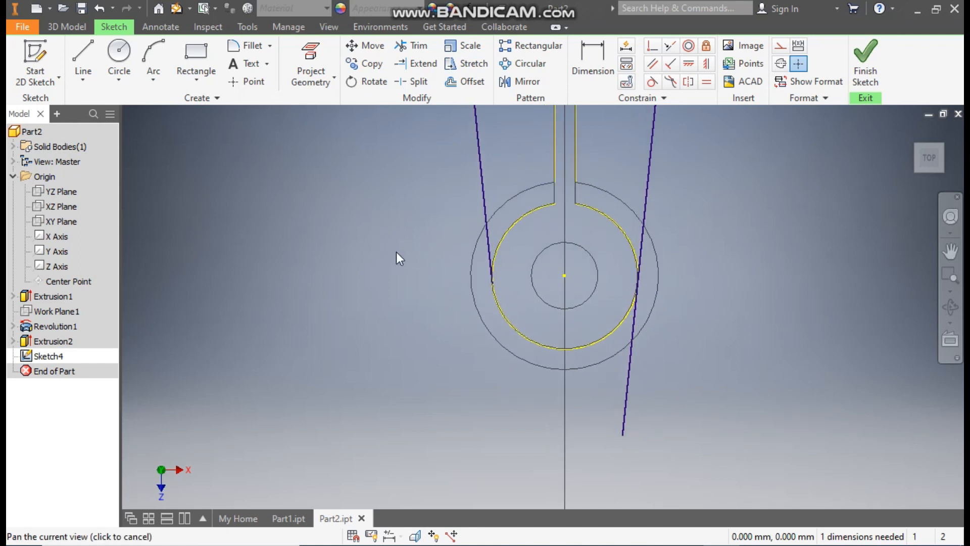
{"action": "left_click", "coordinate": [424, 46]}
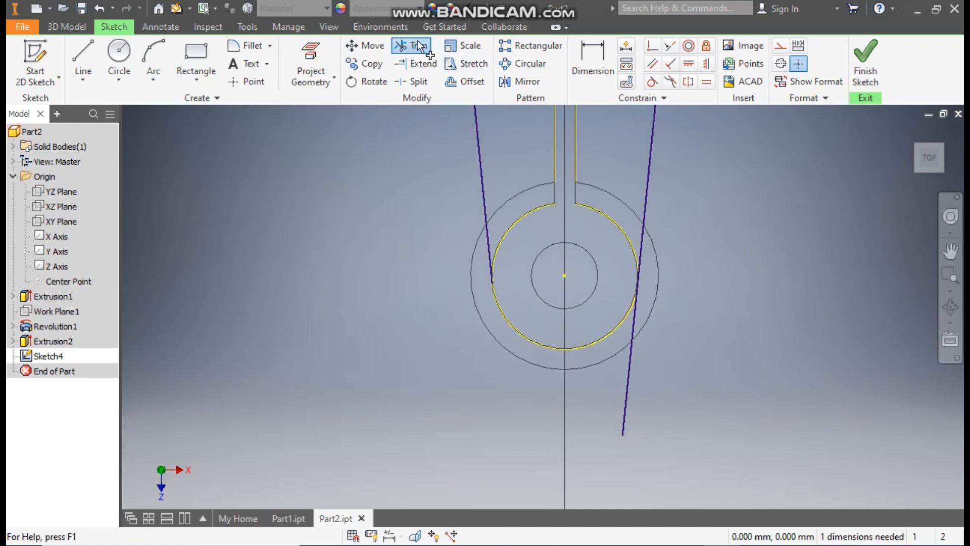
{"action": "left_click", "coordinate": [631, 351]}
{"action": "left_click_drag", "start_coordinate": [709, 251], "coordinate": [714, 268]}
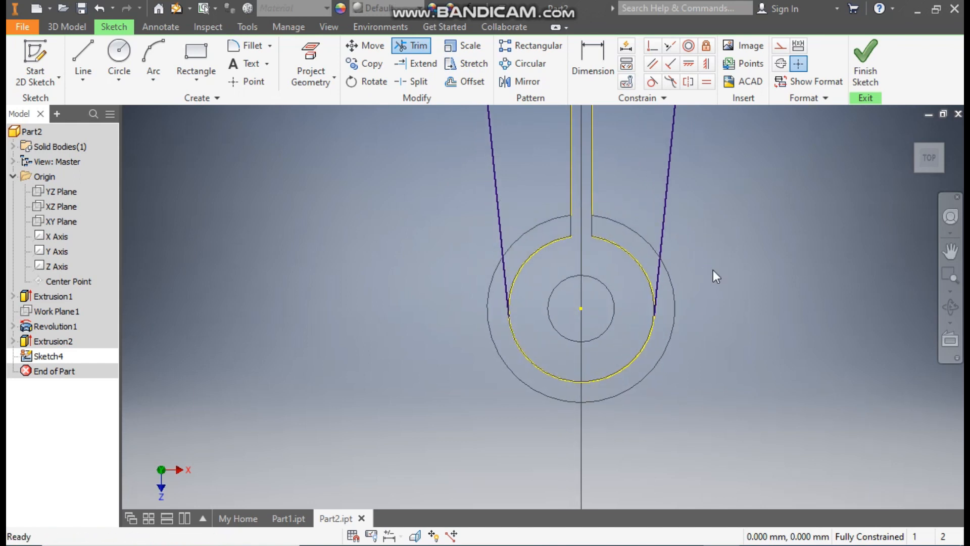
{"action": "key", "text": "Escape"}
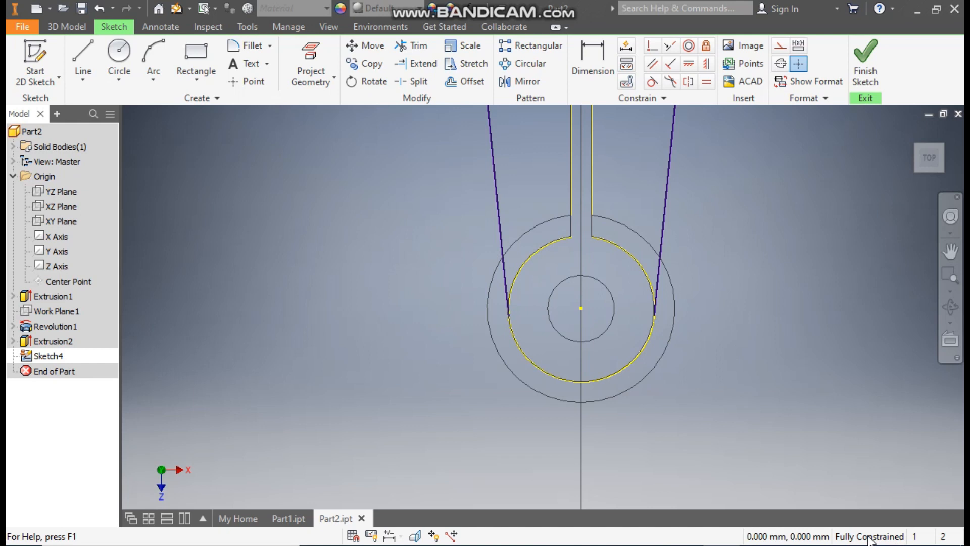
Close the rib profile with a three-point arc along the barrel circle between both slanted lines' ends, and finish the sketch.
{"action": "left_click", "coordinate": [150, 74]}
{"action": "left_click", "coordinate": [184, 114]}
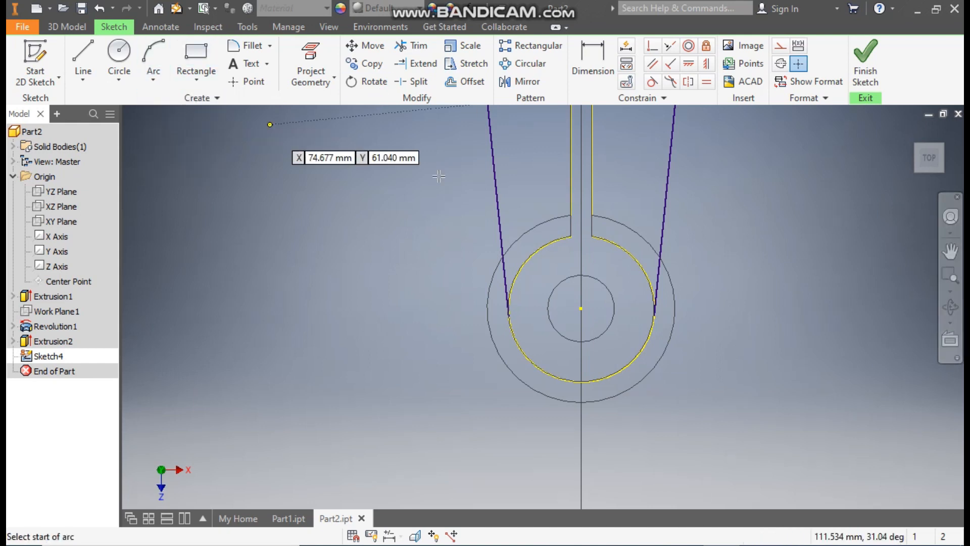
{"action": "left_click", "coordinate": [507, 316]}
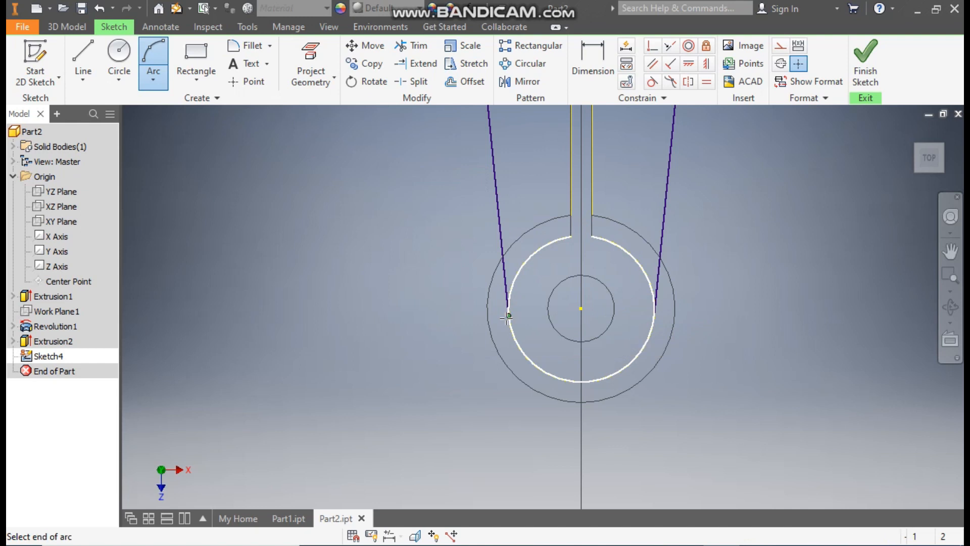
{"action": "left_click", "coordinate": [654, 316]}
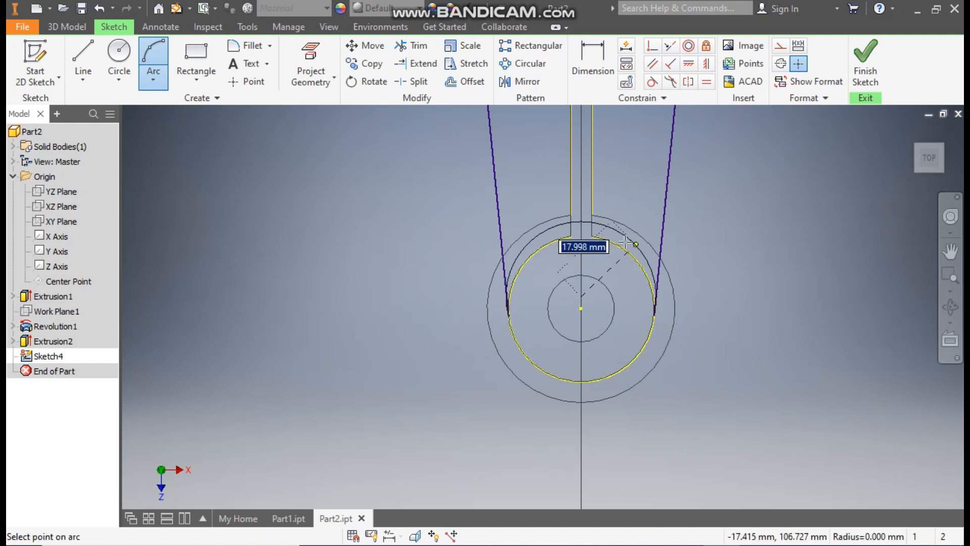
{"action": "left_click", "coordinate": [571, 236]}
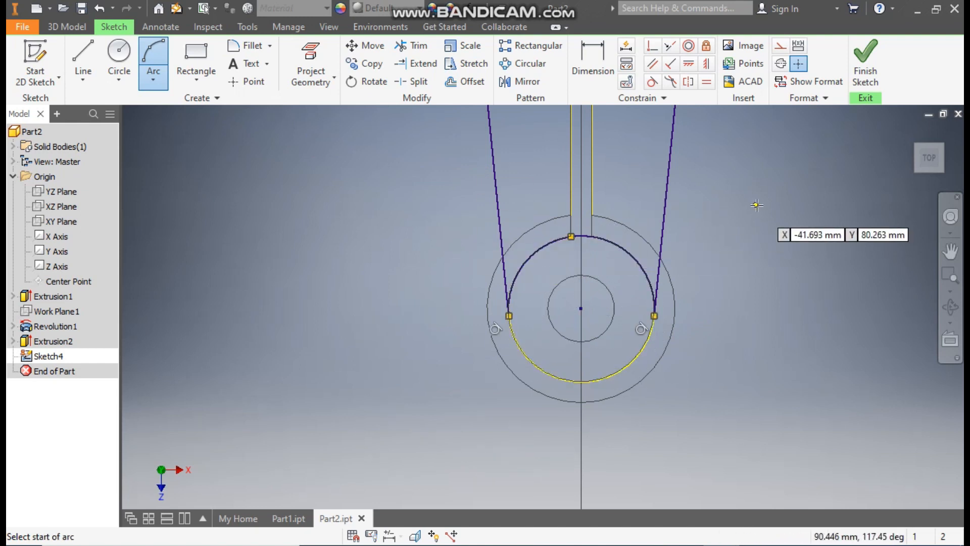
{"action": "left_click", "coordinate": [865, 58]}
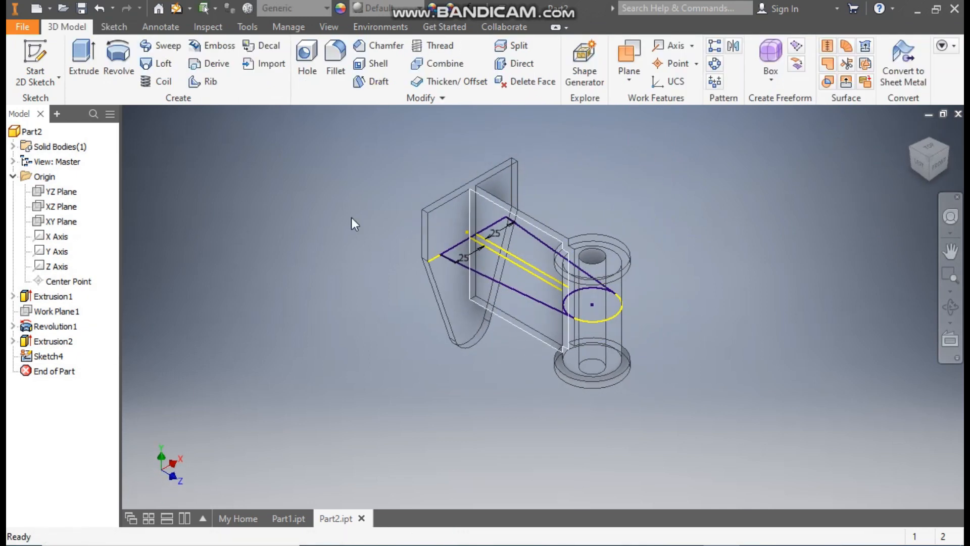
Set up a joining Extrude of the closed rib profile with a 5 mm distance, symmetric about the sketch plane.
{"action": "left_click", "coordinate": [86, 58]}
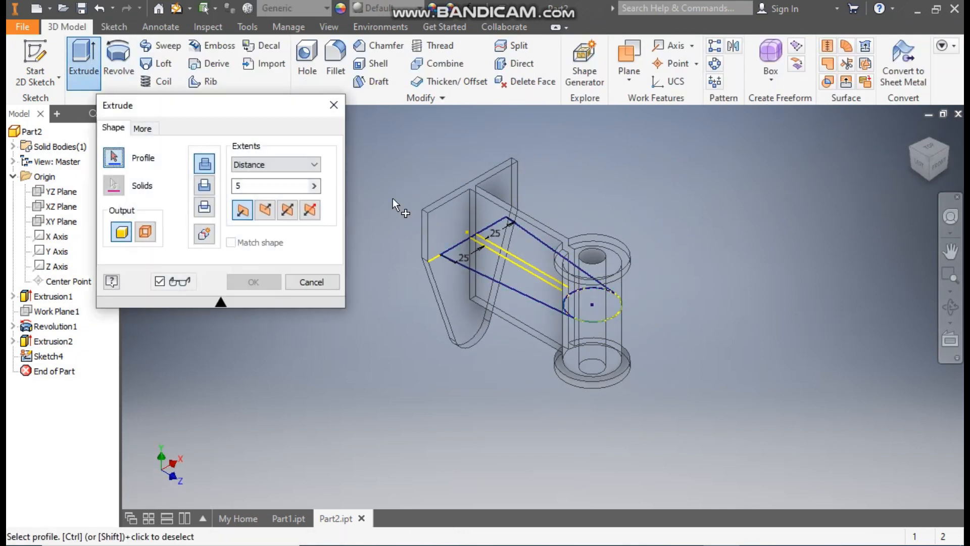
{"action": "left_click", "coordinate": [499, 258]}
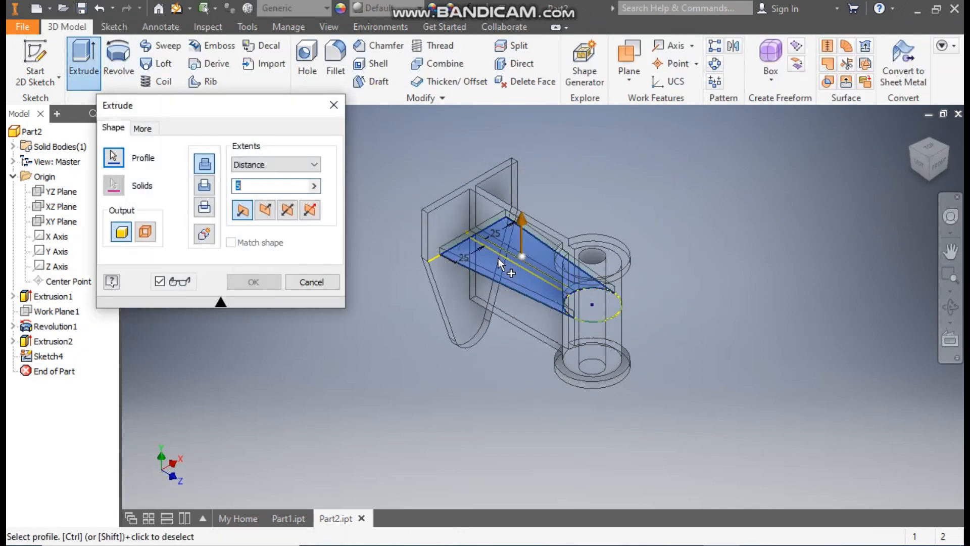
{"action": "left_click", "coordinate": [288, 211]}
{"action": "left_click", "coordinate": [262, 186]}
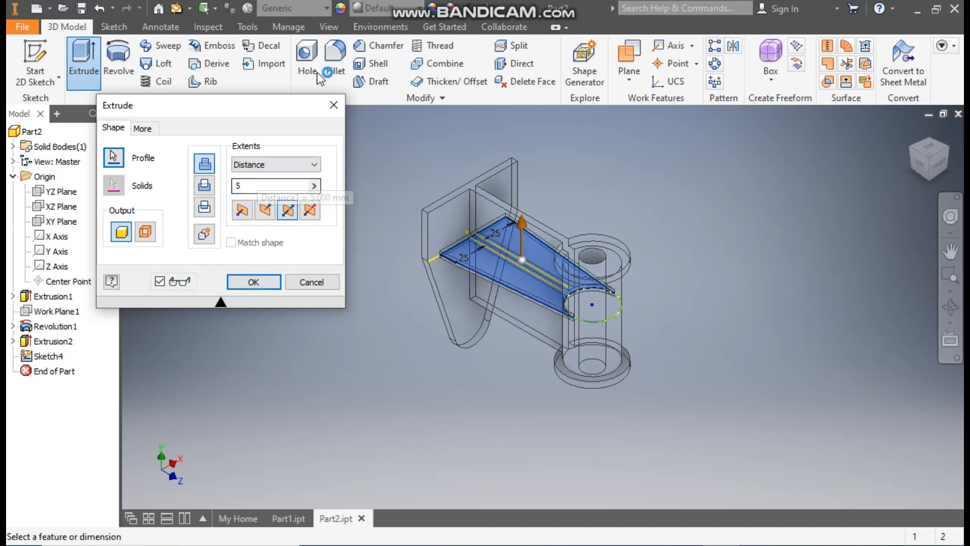
Set the visual style to Shaded with Edges and complete the rib extrusion.
{"action": "left_click", "coordinate": [331, 25]}
{"action": "left_click", "coordinate": [172, 66]}
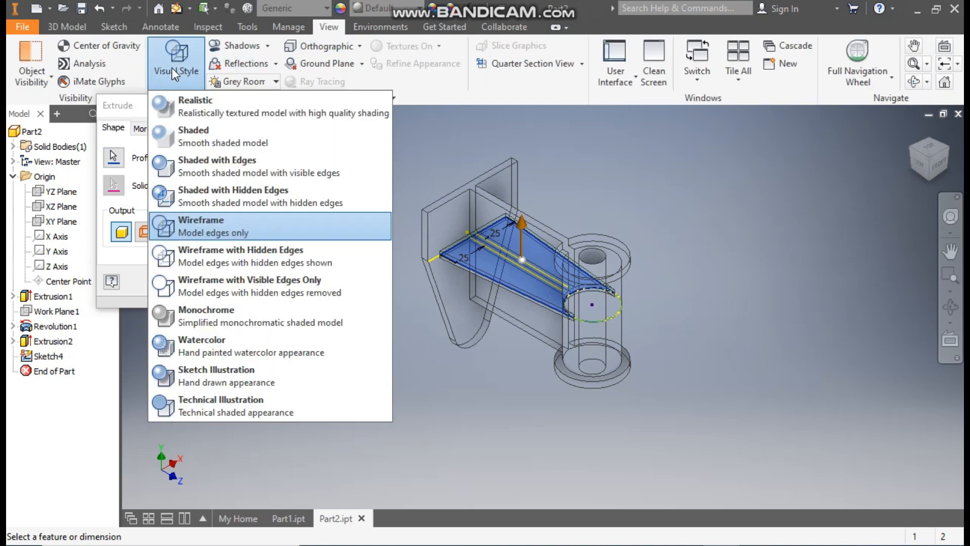
{"action": "left_click", "coordinate": [203, 169]}
{"action": "scroll", "coordinate": [514, 269], "scroll_direction": "up", "scroll_amount": 5}
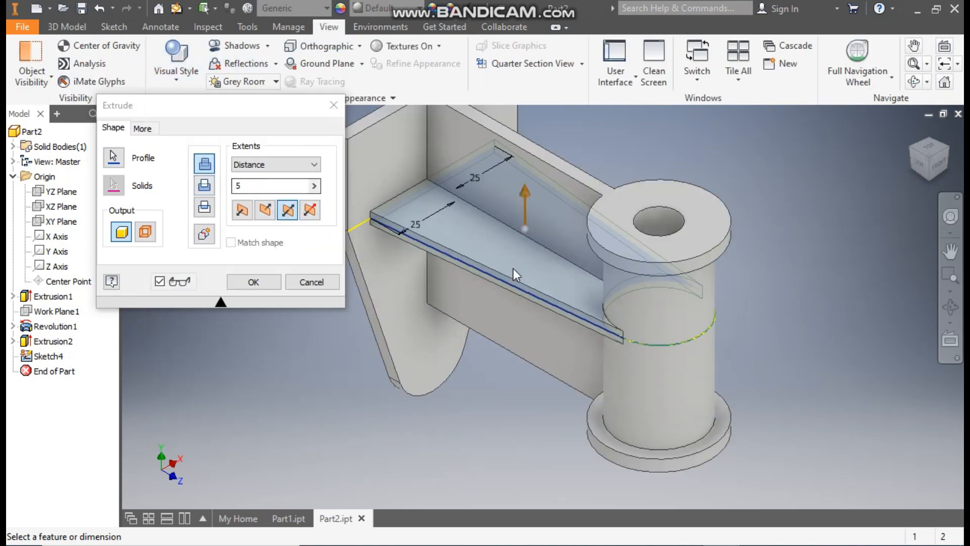
{"action": "mouse_move", "coordinate": [489, 317]}
{"action": "middle_mouse_down"}
{"action": "mouse_move", "coordinate": [636, 348]}
{"action": "mouse_move", "coordinate": [622, 354]}
{"action": "middle_mouse_up"}
{"action": "left_click", "coordinate": [271, 287]}
{"action": "scroll", "coordinate": [283, 286], "scroll_direction": "down", "scroll_amount": 3}
{"action": "middle_click_drag", "start_coordinate": [347, 281], "coordinate": [325, 272]}
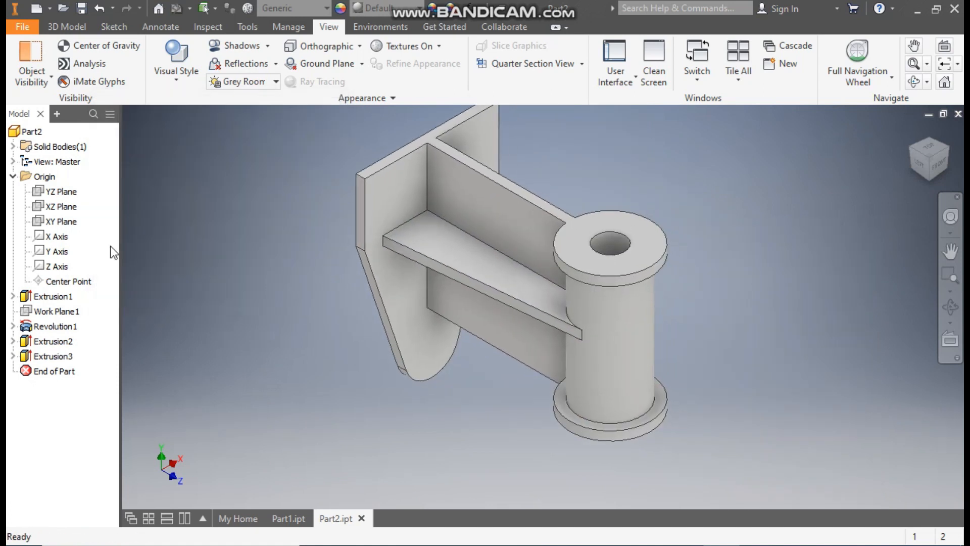
Start a sketch on the plate's spool-side face and draw a 12.5 mm diameter circle near its upper-left corner.
{"action": "left_click", "coordinate": [407, 177]}
{"action": "left_click", "coordinate": [513, 167]}
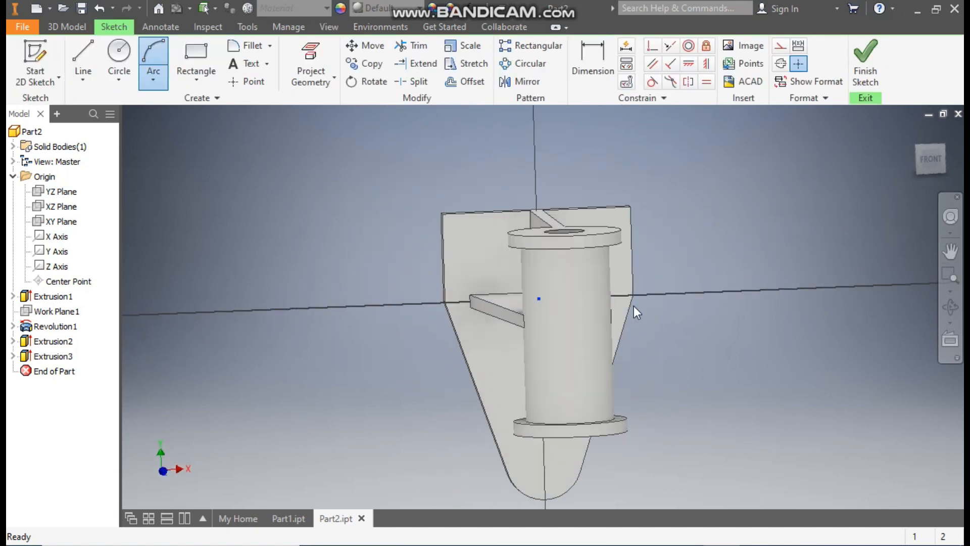
{"action": "left_click", "coordinate": [120, 55]}
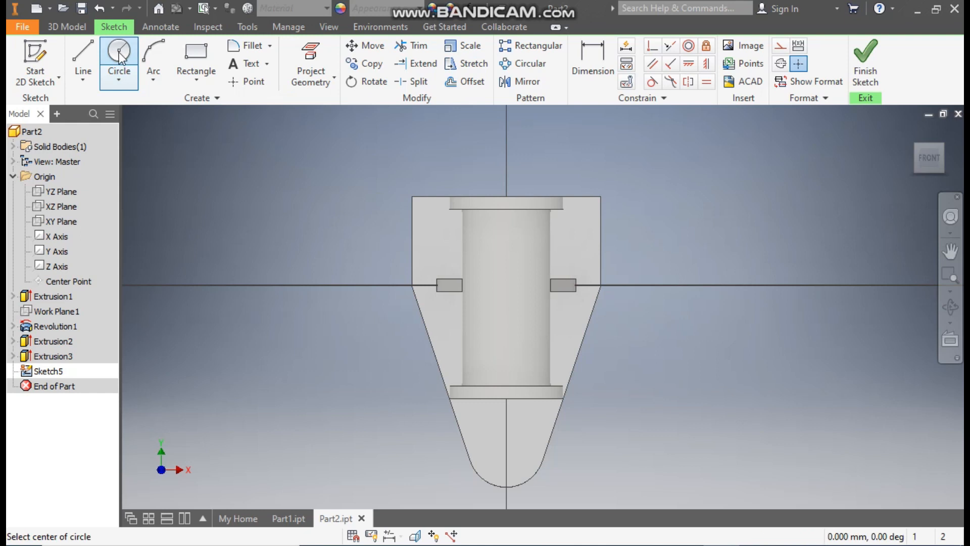
{"action": "scroll", "coordinate": [475, 238], "scroll_direction": "down", "scroll_amount": 2}
{"action": "left_click", "coordinate": [388, 209]}
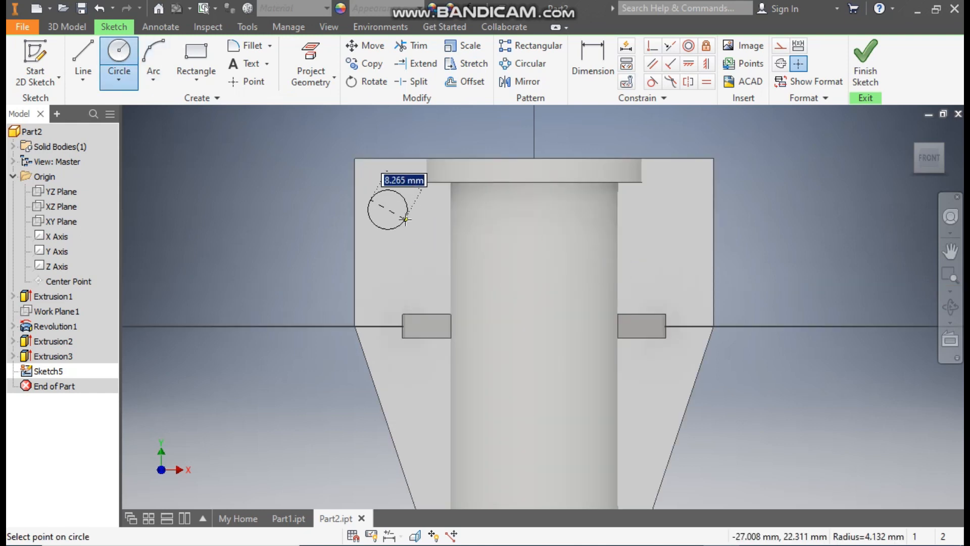
{"action": "type", "text": "12.5"}
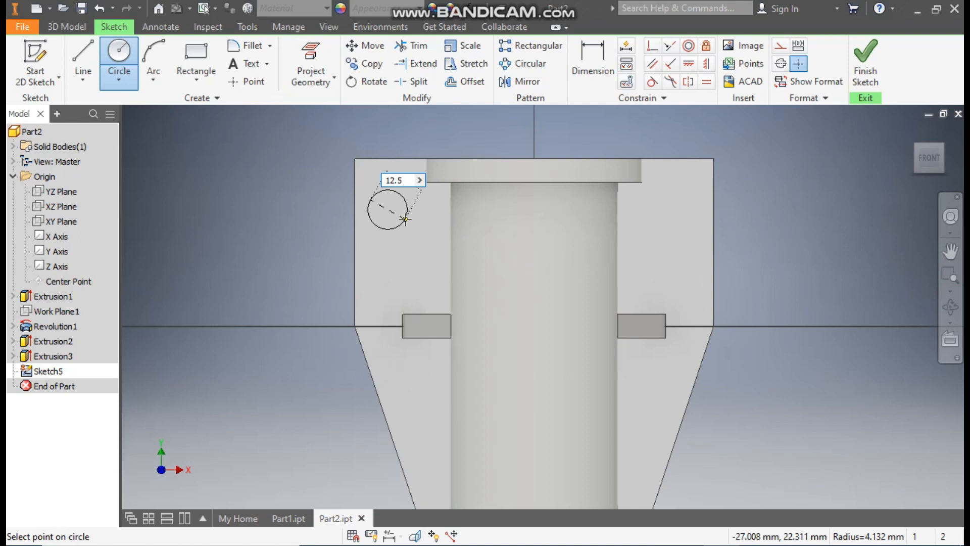
{"action": "key", "text": "Return"}
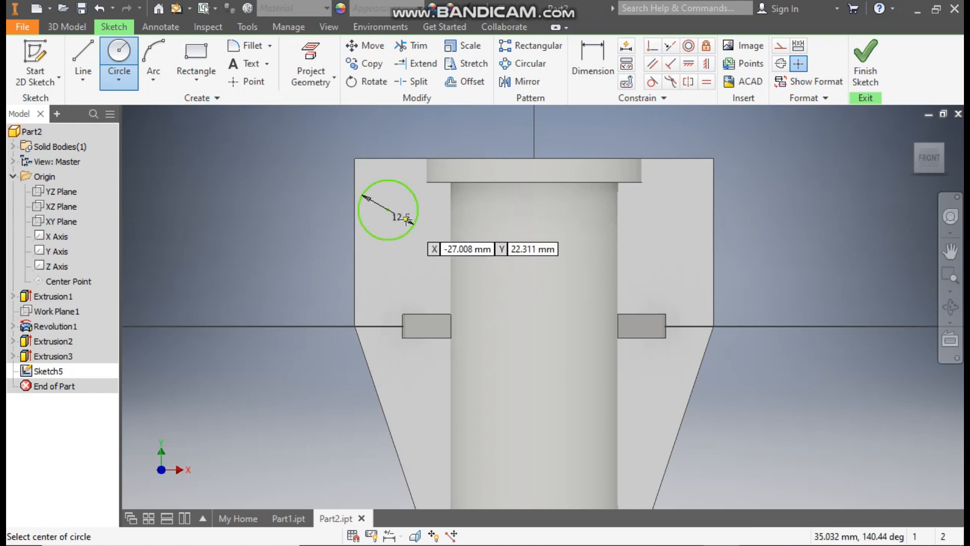
Dimension the circle's centre 15 mm below the plate's top edge.
{"action": "left_click", "coordinate": [596, 53]}
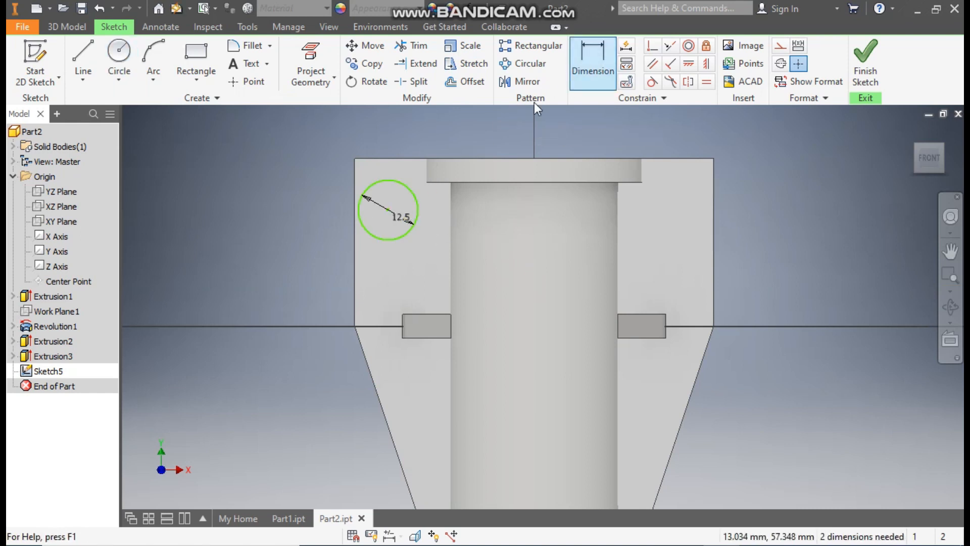
{"action": "left_click", "coordinate": [401, 159]}
{"action": "left_click", "coordinate": [323, 187]}
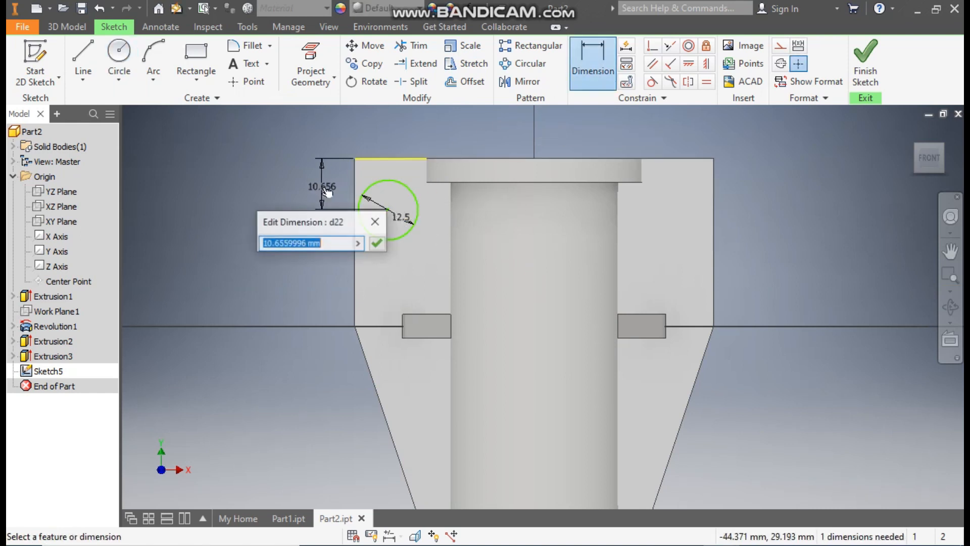
{"action": "type", "text": "15"}
{"action": "key", "text": "Return"}
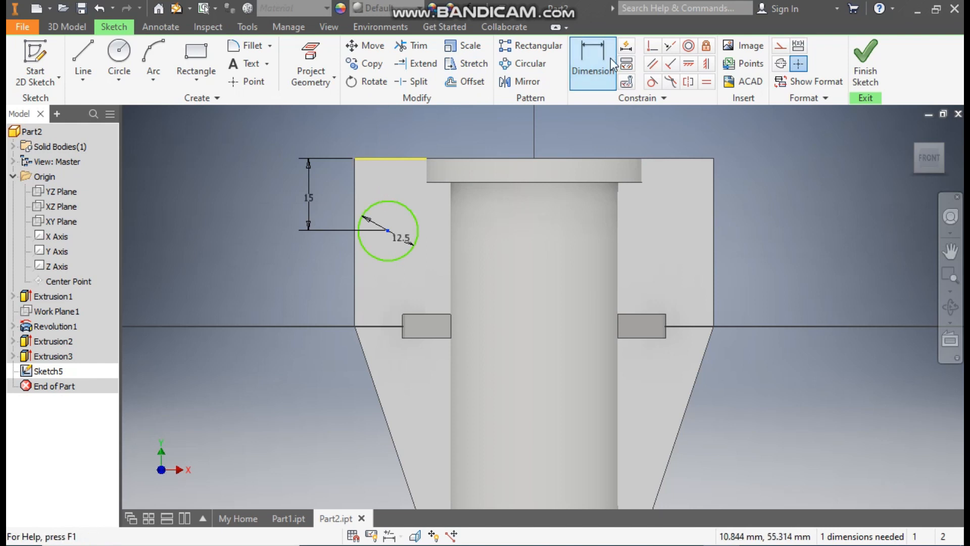
Dimension the upper-left circle's centre 12.5 mm from the plate's left edge.
{"action": "left_click", "coordinate": [355, 190]}
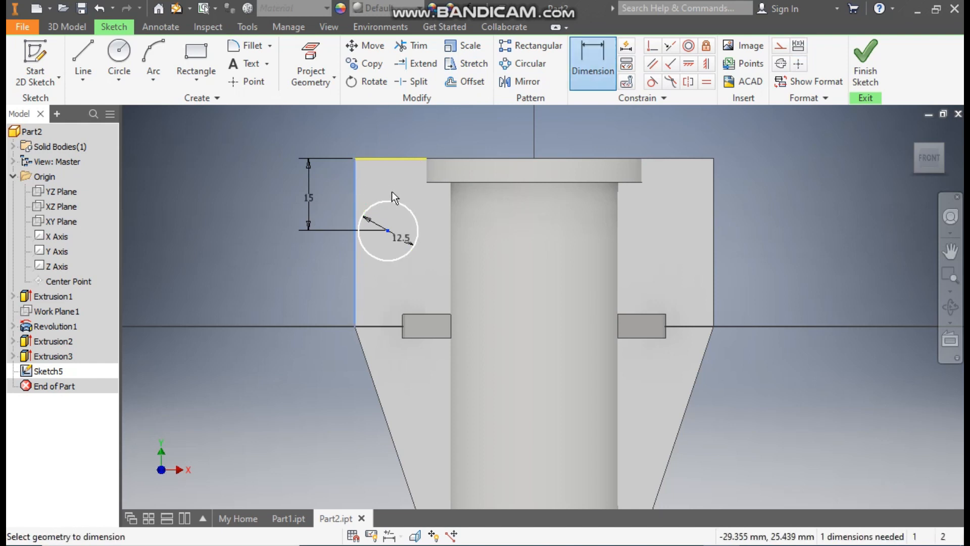
{"action": "left_click", "coordinate": [392, 201]}
{"action": "left_click", "coordinate": [385, 180]}
{"action": "type", "text": "12.5"}
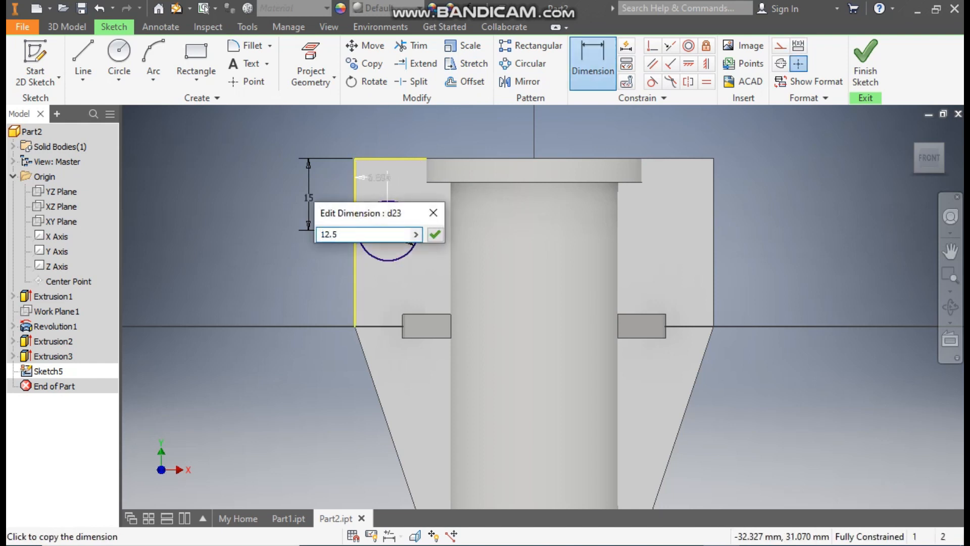
{"action": "key", "text": "Return"}
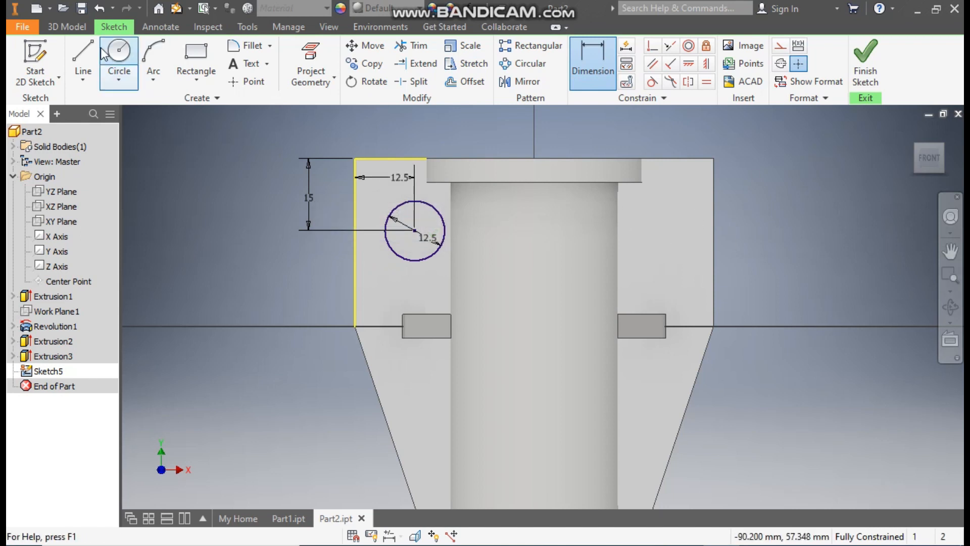
Draw a second 12.5 mm diameter circle near the plate's upper-right corner.
{"action": "left_click", "coordinate": [118, 55]}
{"action": "left_click", "coordinate": [675, 230]}
{"action": "type", "text": "12."}
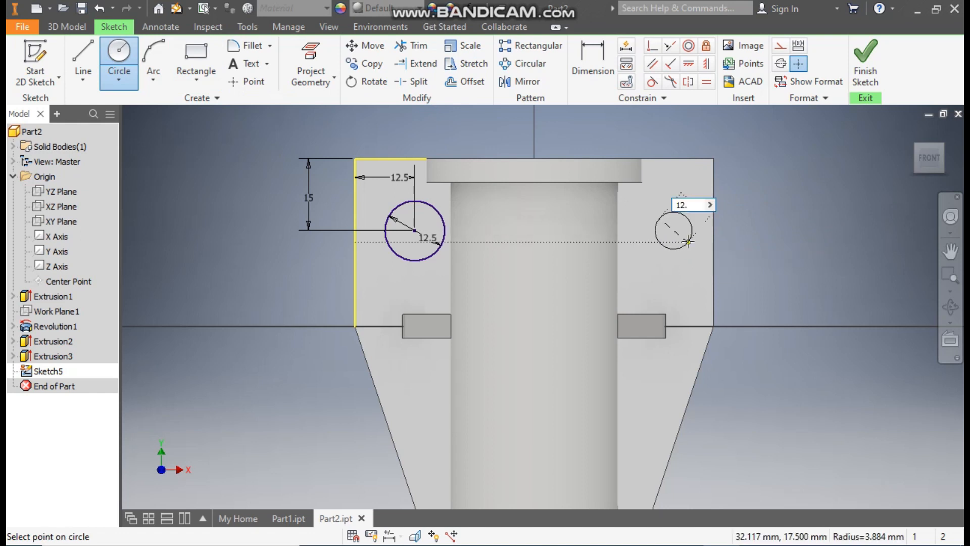
{"action": "type", "text": "5"}
{"action": "key", "text": "Return"}
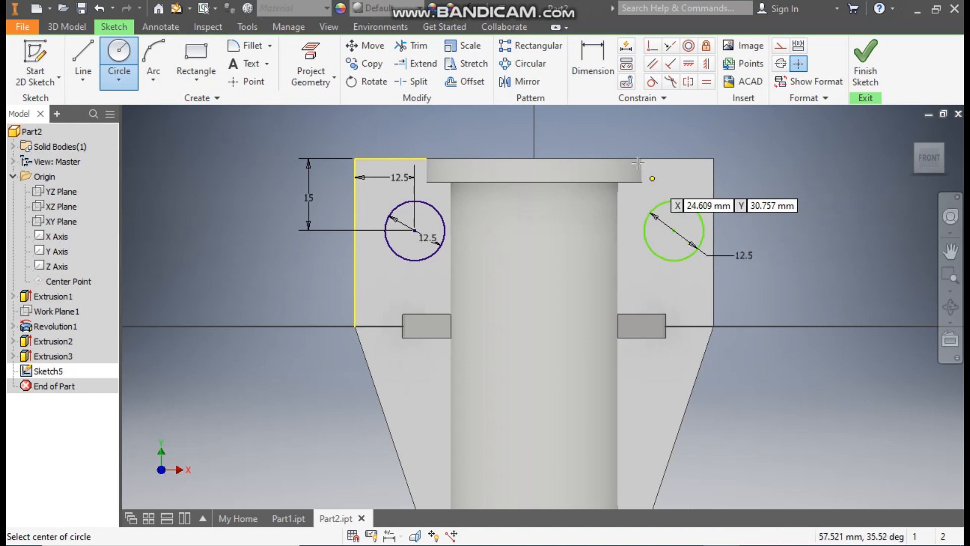
Draw a 12.5 mm diameter circle centred on the plate's rounded lower end.
{"action": "scroll", "coordinate": [641, 168], "scroll_direction": "up", "scroll_amount": 3}
{"action": "scroll", "coordinate": [592, 354], "scroll_direction": "down", "scroll_amount": 2}
{"action": "left_click", "coordinate": [614, 307]}
{"action": "type", "text": "12.5"}
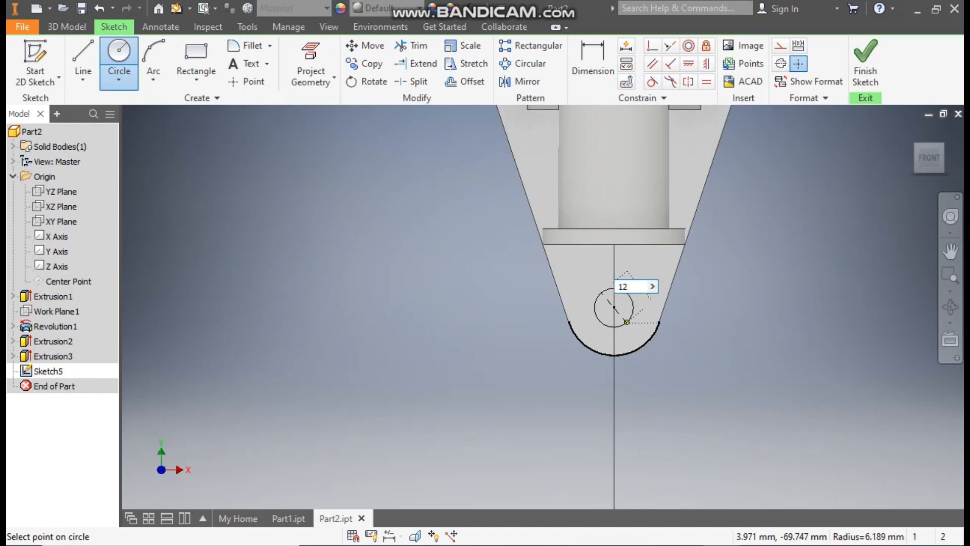
{"action": "key", "text": "Return"}
Dimension the upper-right circle's centre 15 mm below the plate's top edge.
{"action": "middle_click_drag", "start_coordinate": [701, 273], "coordinate": [706, 323]}
{"action": "scroll", "coordinate": [632, 388], "scroll_direction": "up", "scroll_amount": 2}
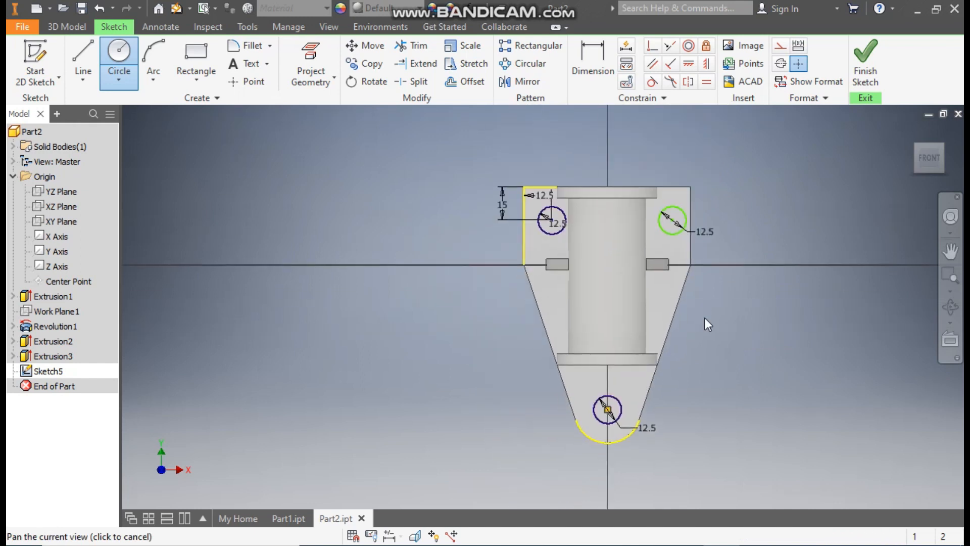
{"action": "left_click", "coordinate": [602, 65]}
{"action": "left_click", "coordinate": [672, 221]}
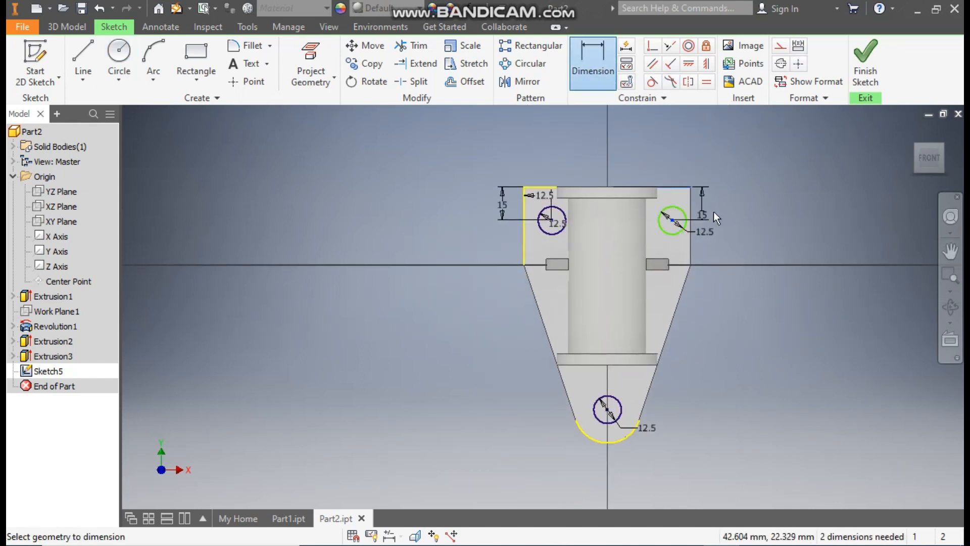
{"action": "left_click", "coordinate": [717, 211]}
{"action": "type", "text": "15"}
{"action": "left_click", "coordinate": [771, 267]}
Dimension the upper-right circle's centre 12.5 mm from the plate's right edge and finish the sketch.
{"action": "left_click", "coordinate": [691, 207]}
{"action": "left_click", "coordinate": [673, 221]}
{"action": "left_click", "coordinate": [708, 255]}
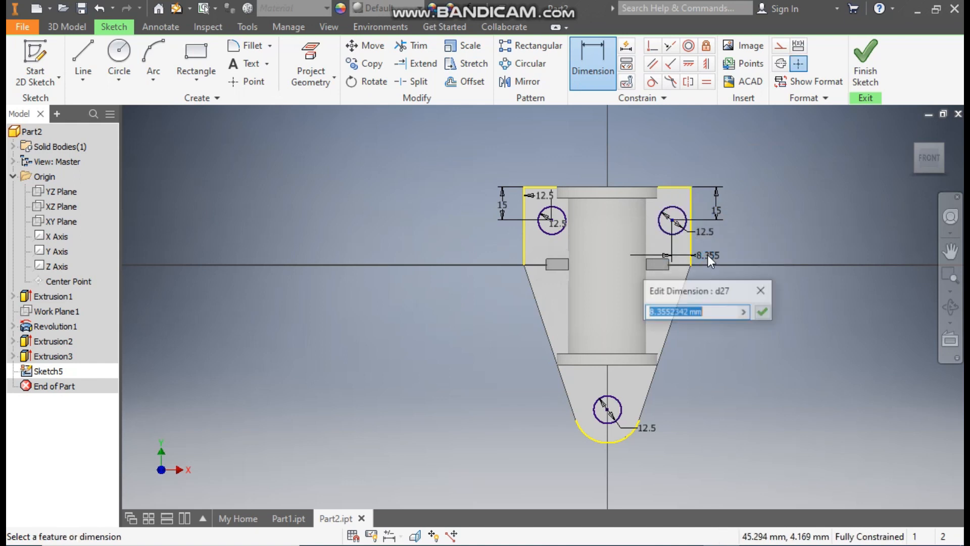
{"action": "type", "text": "12.5"}
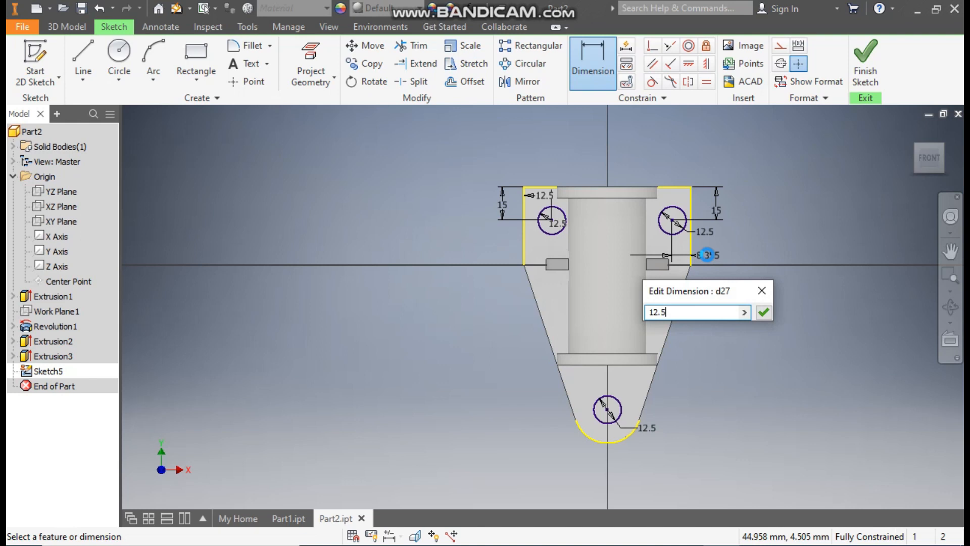
{"action": "key", "text": "Return"}
{"action": "left_click", "coordinate": [866, 60]}
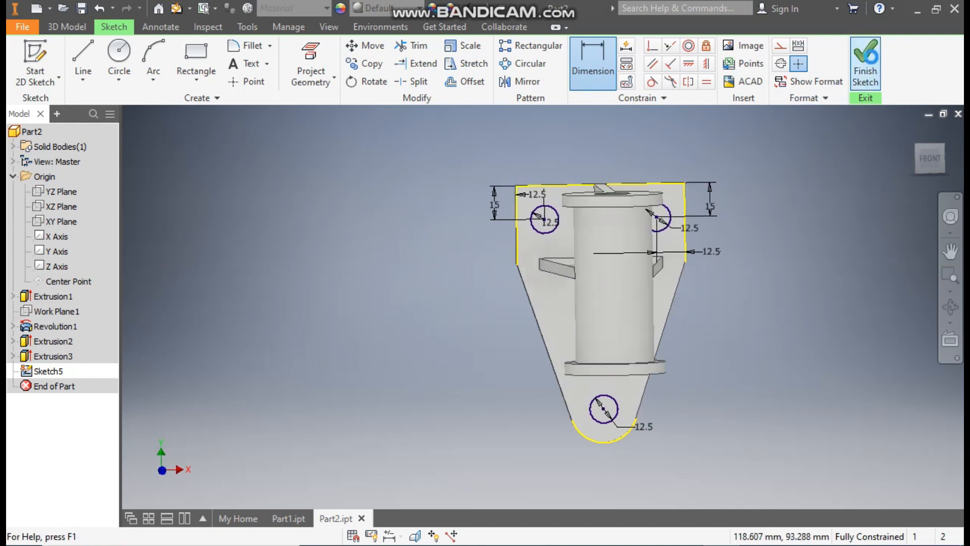
Extrude the three circles as a cut with extents All to make holes through the plate.
{"action": "left_click", "coordinate": [78, 28]}
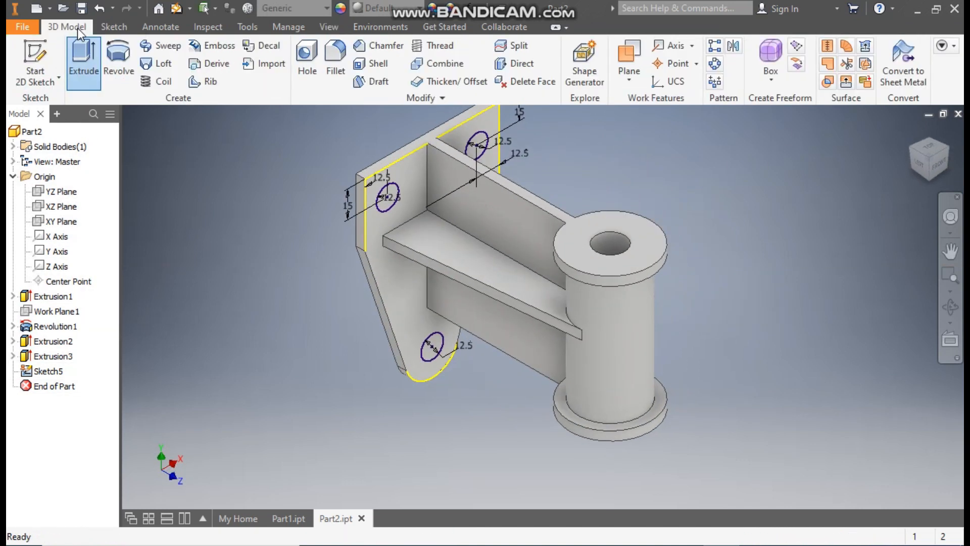
{"action": "left_click", "coordinate": [81, 60]}
{"action": "left_click_drag", "start_coordinate": [639, 117], "coordinate": [312, 487]}
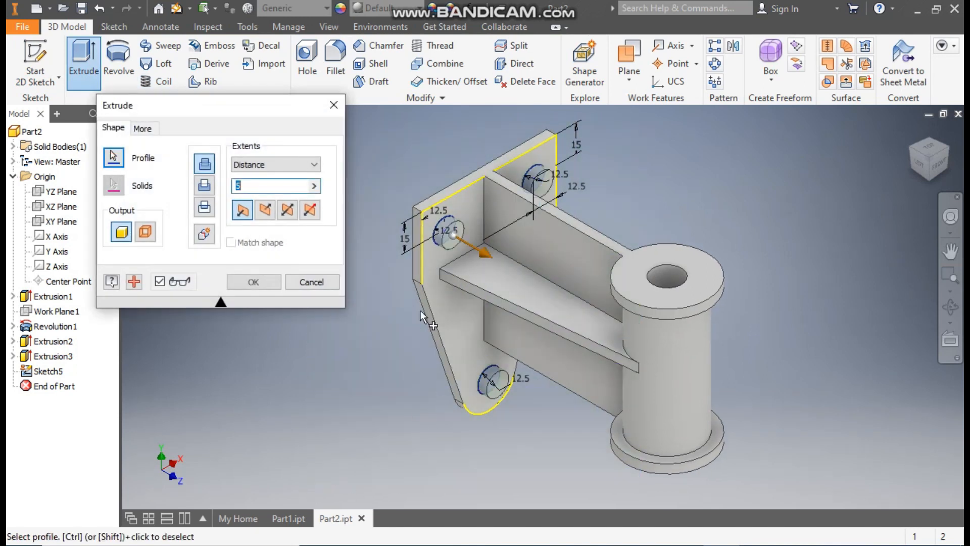
{"action": "left_click", "coordinate": [205, 187]}
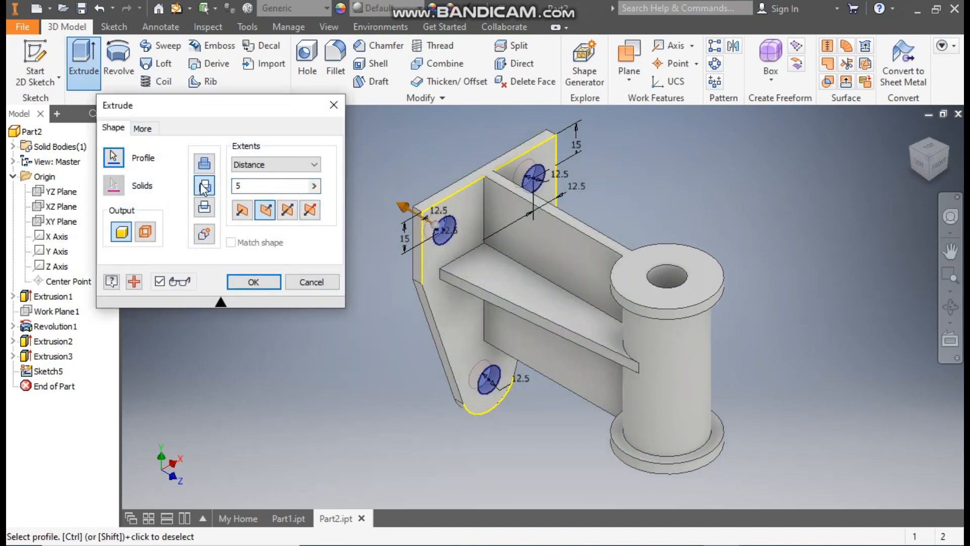
{"action": "left_click", "coordinate": [274, 165]}
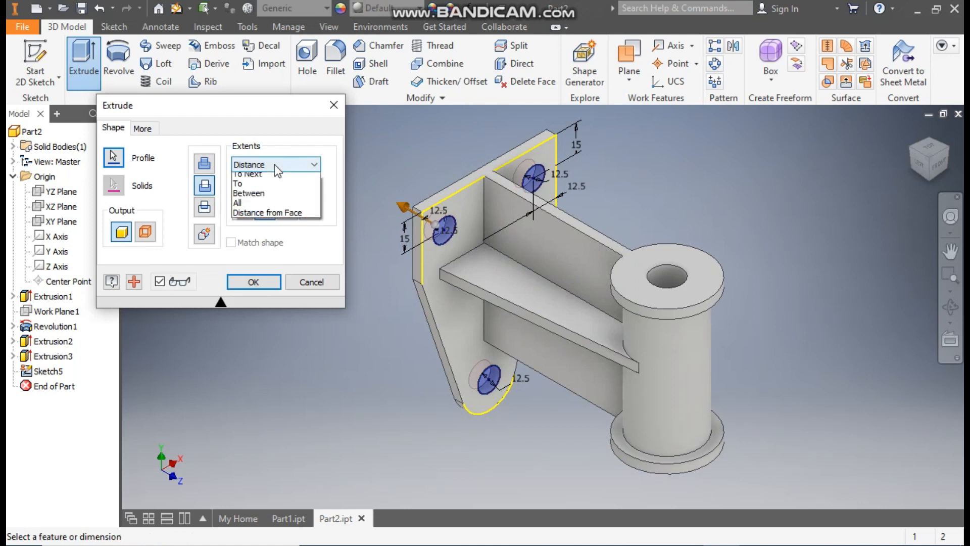
{"action": "left_click", "coordinate": [253, 202]}
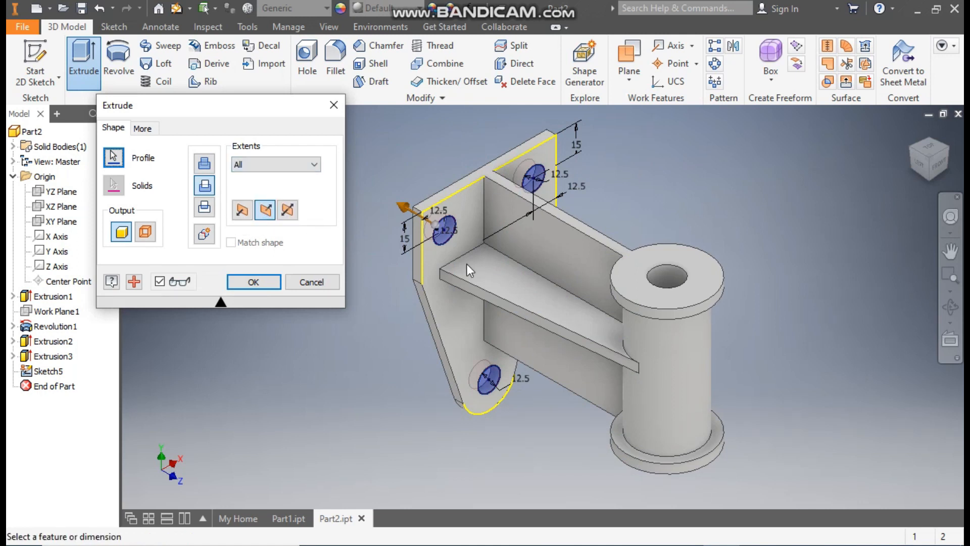
{"action": "left_click", "coordinate": [259, 278]}
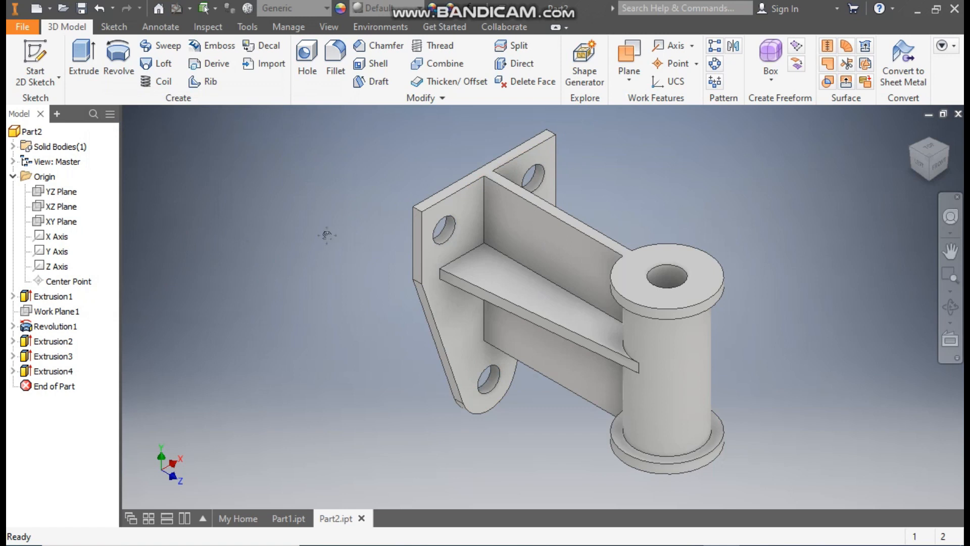
Apply the Chrome - Polished appearance to the whole part.
{"action": "middle_click_drag", "start_coordinate": [327, 235], "coordinate": [319, 247]}
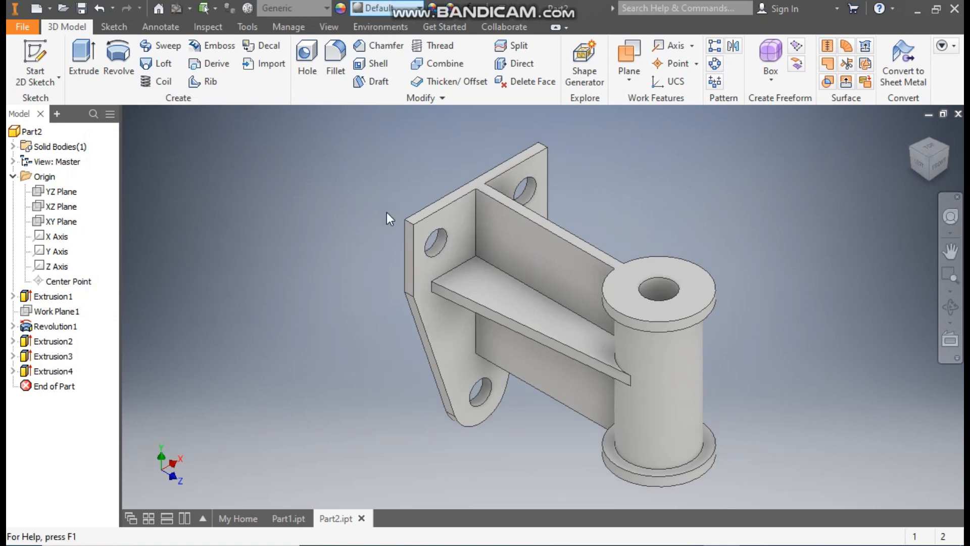
{"action": "left_click", "coordinate": [372, 8]}
{"action": "scroll", "coordinate": [422, 170], "scroll_direction": "up", "scroll_amount": 6}
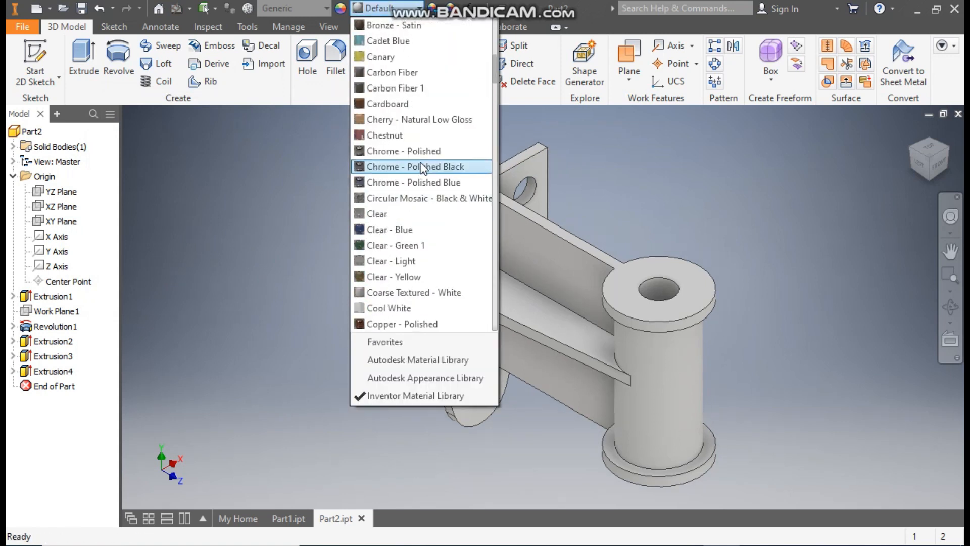
{"action": "left_click", "coordinate": [425, 151]}
{"action": "mouse_move", "coordinate": [342, 232]}
{"action": "middle_mouse_down"}
{"action": "mouse_move", "coordinate": [329, 208]}
{"action": "mouse_move", "coordinate": [331, 226]}
{"action": "middle_mouse_up"}
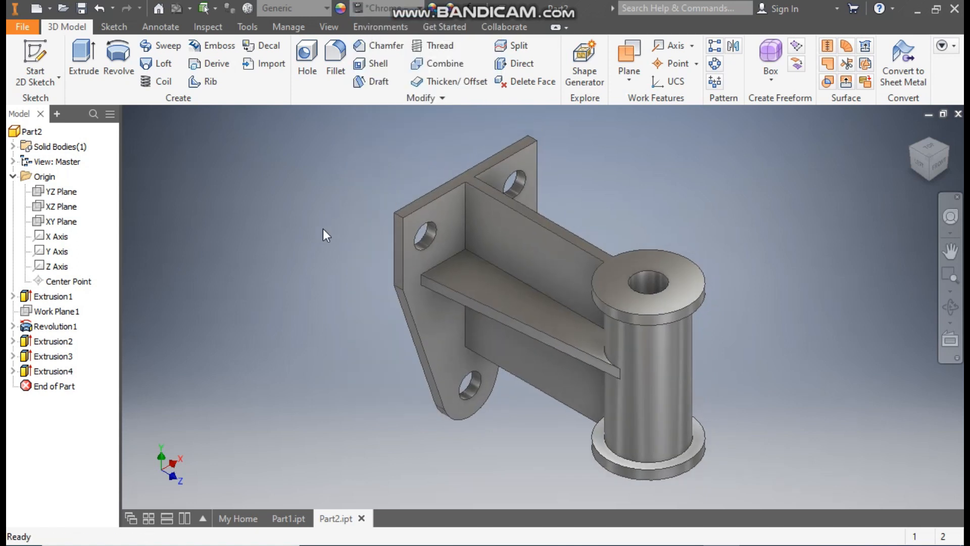